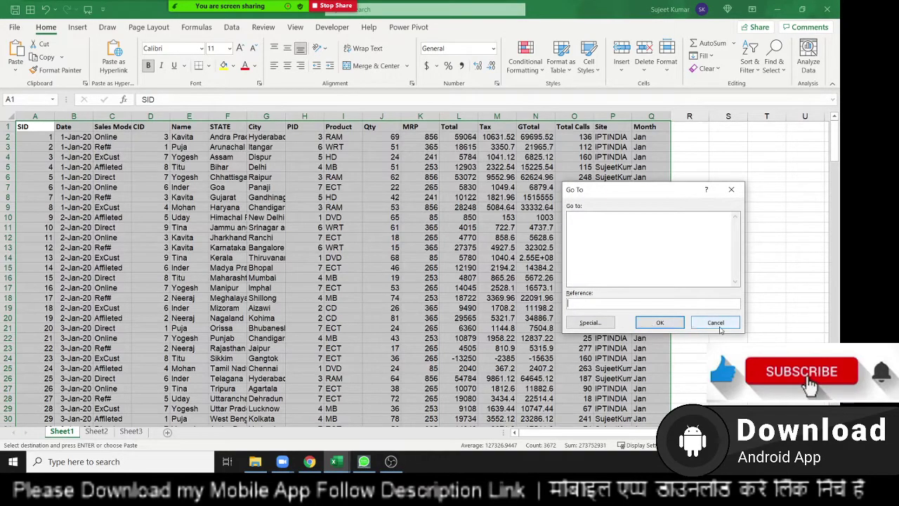
Cancel the Go To dialog without jumping and clear the large selection on the sheet.
click(696, 326)
click(63, 149)
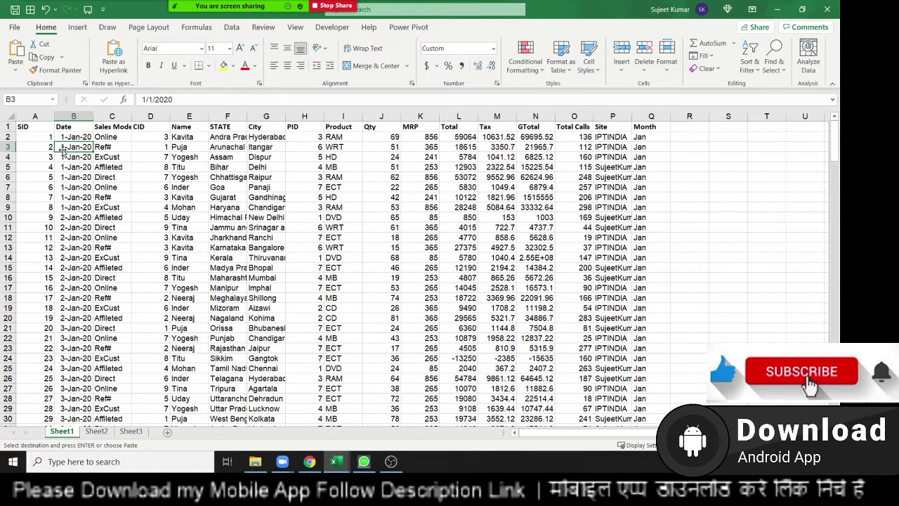
mouse_move(35, 127)
mouse_down()
mouse_move(747, 423)
mouse_move(478, 342)
mouse_up()
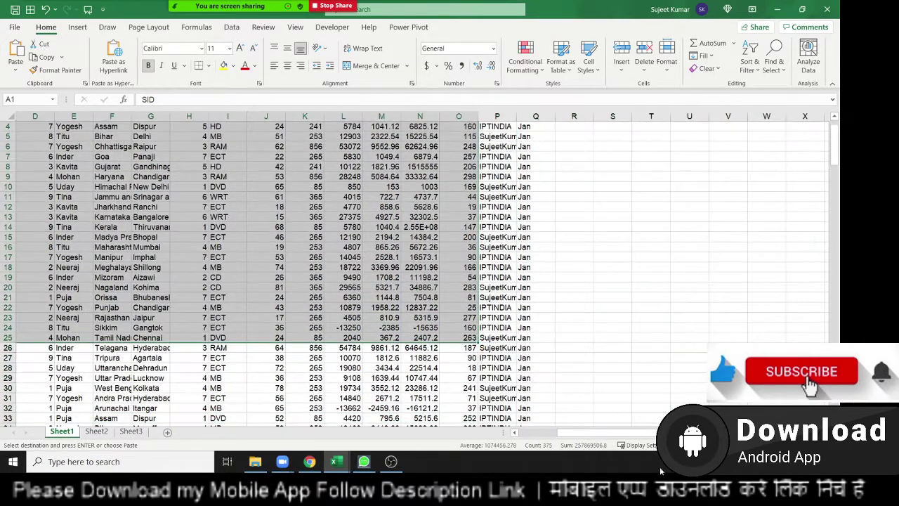
drag(630, 436, 597, 434)
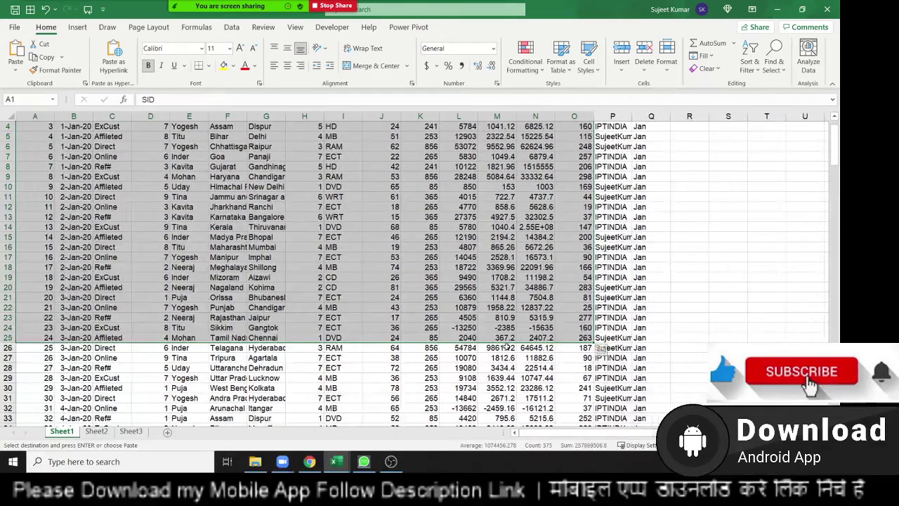
Select the Qty header cell J1 at the top of the sales table.
click(346, 255)
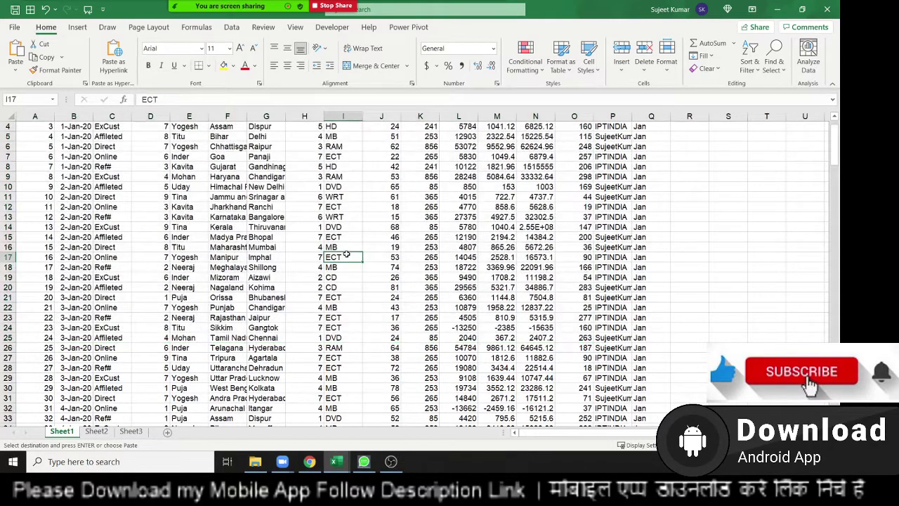
scroll(347, 254, up, 1)
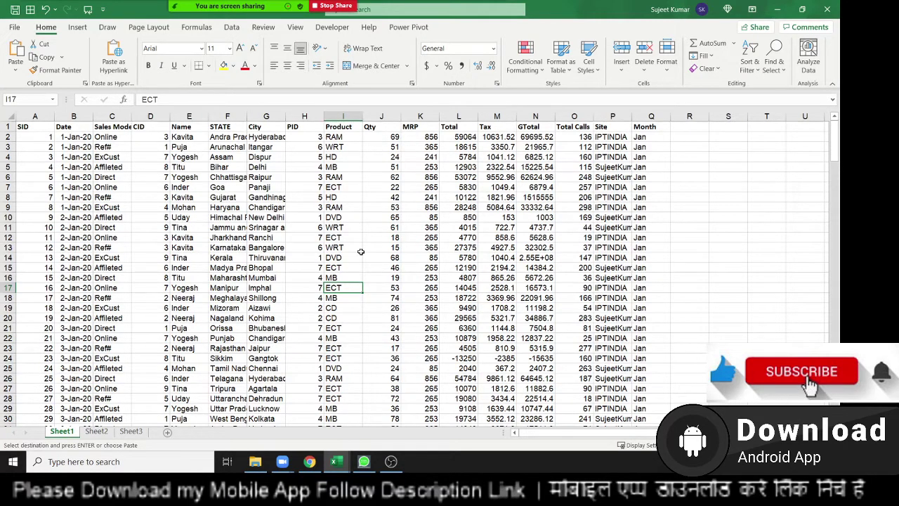
click(371, 127)
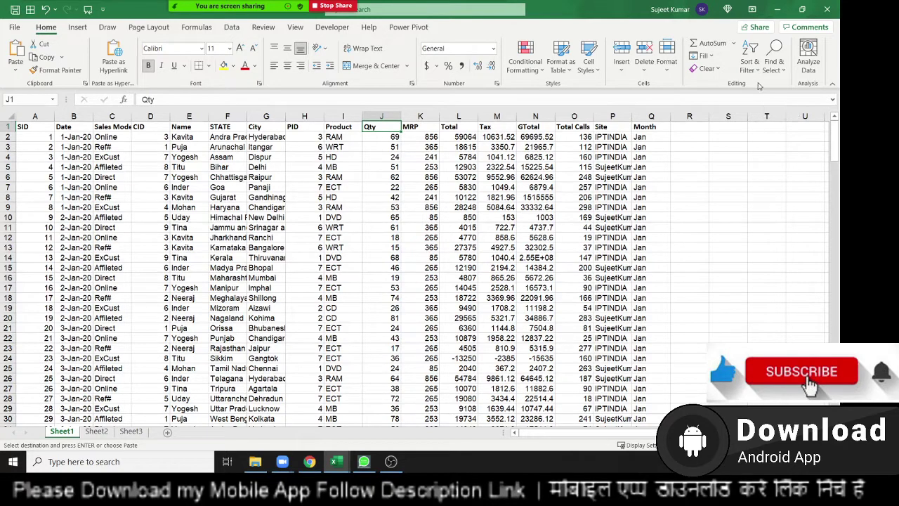
click(750, 63)
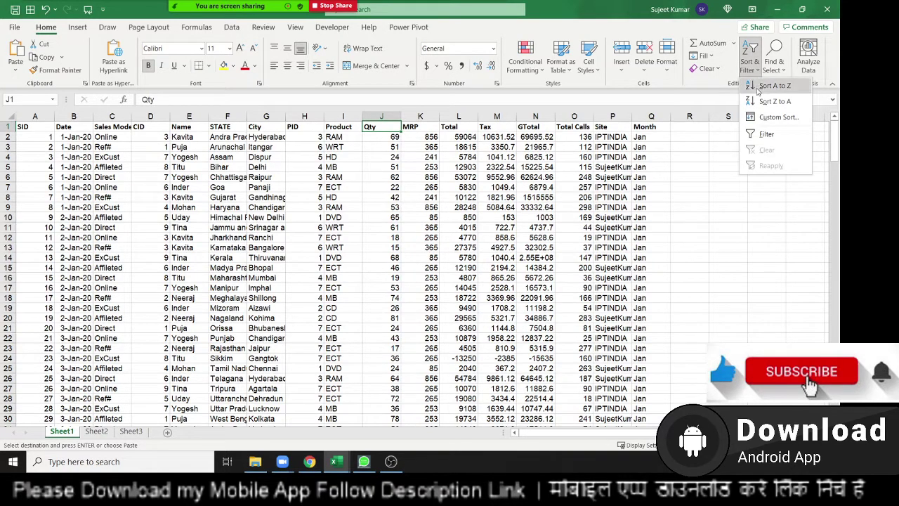
click(775, 101)
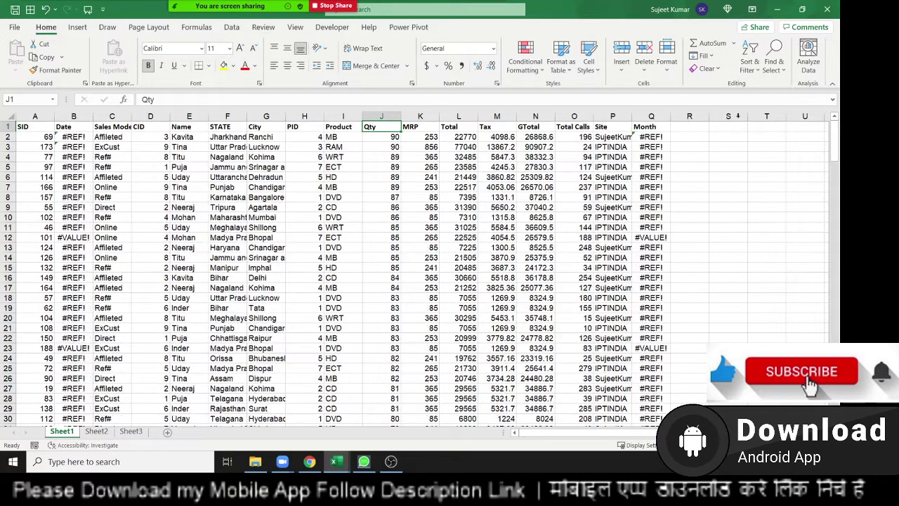
click(48, 129)
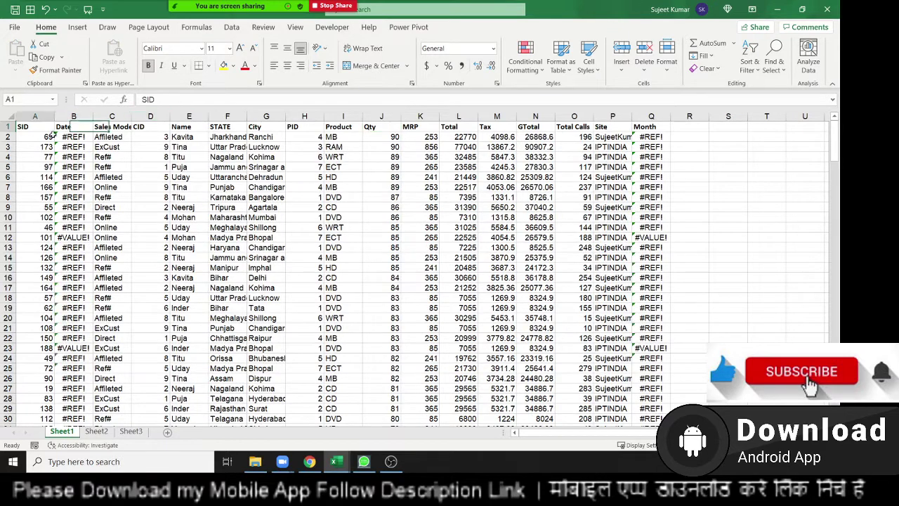
drag(53, 133, 598, 302)
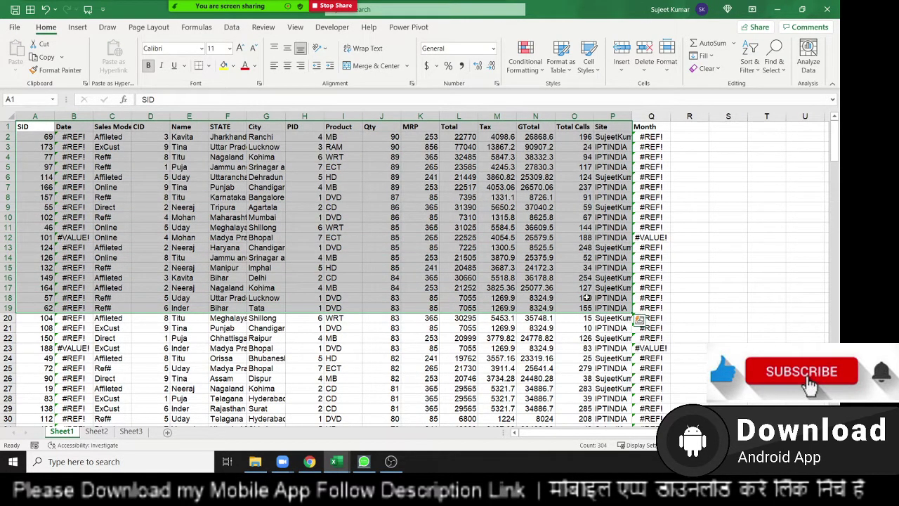
key(ctrl+z)
click(475, 240)
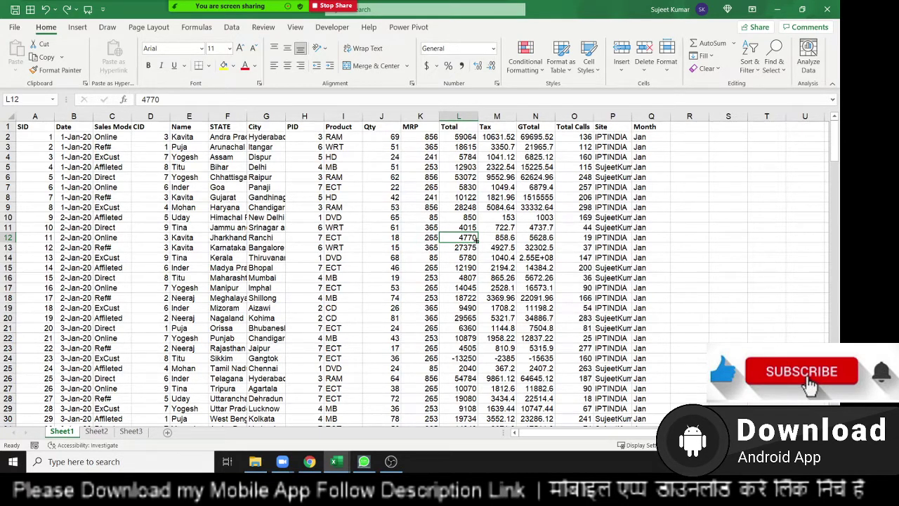
Move along the header row and down the Total column to find the SID 11 record.
key(Up)
key(Up)
key(Up)
key(Up)
key(Up)
key(Up)
key(Up)
key(Up)
key(Up)
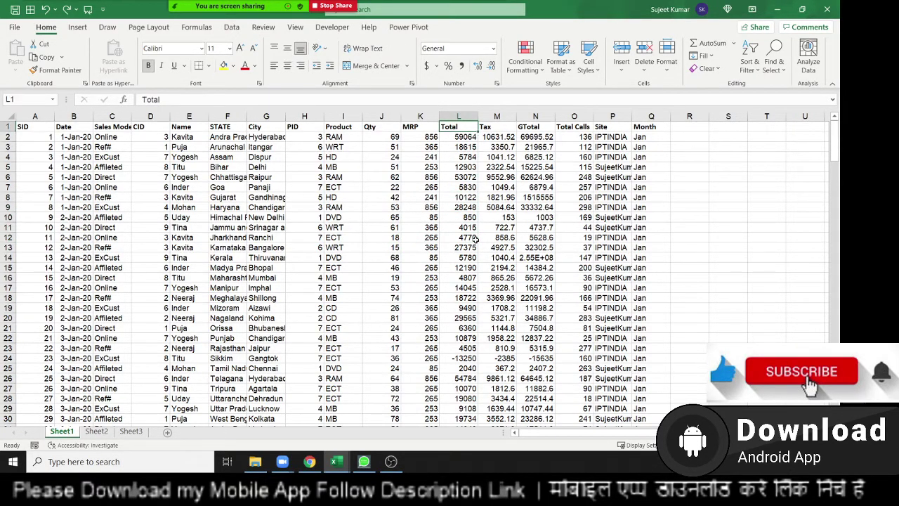
key(Right)
key(Right)
key(Right)
key(Right)
key(Left)
key(Left)
key(Left)
key(Left)
key(Left)
key(Left)
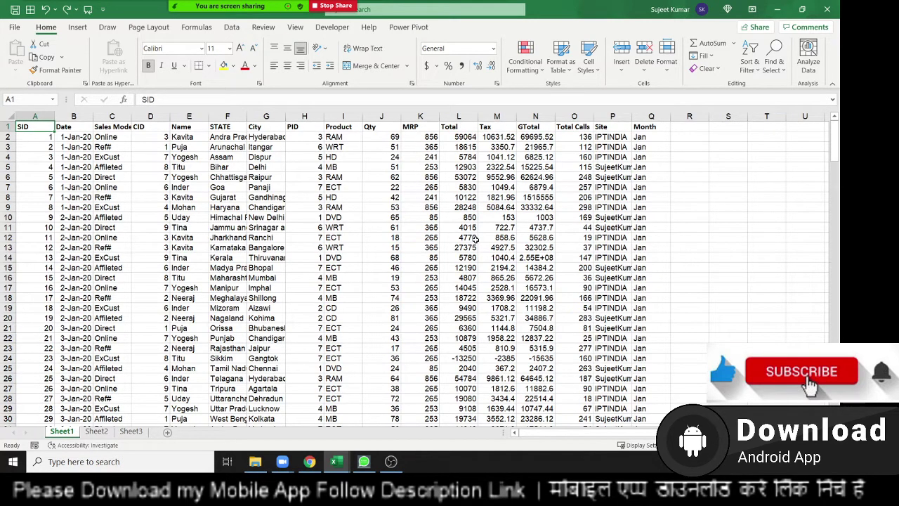
key(Right)
key(Right)
key(Right)
key(Right)
key(Right)
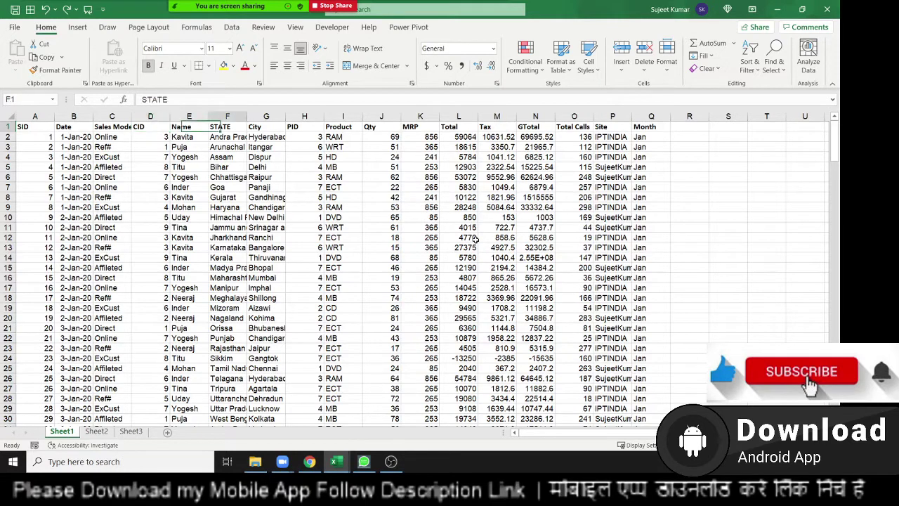
key(Right)
key(Right)
key(Right)
key(Right)
key(Right)
key(Right)
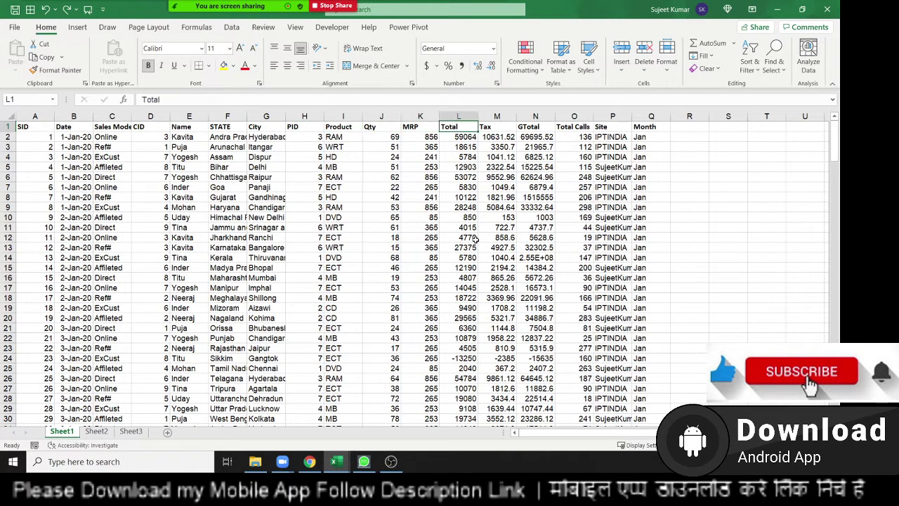
key(Down)
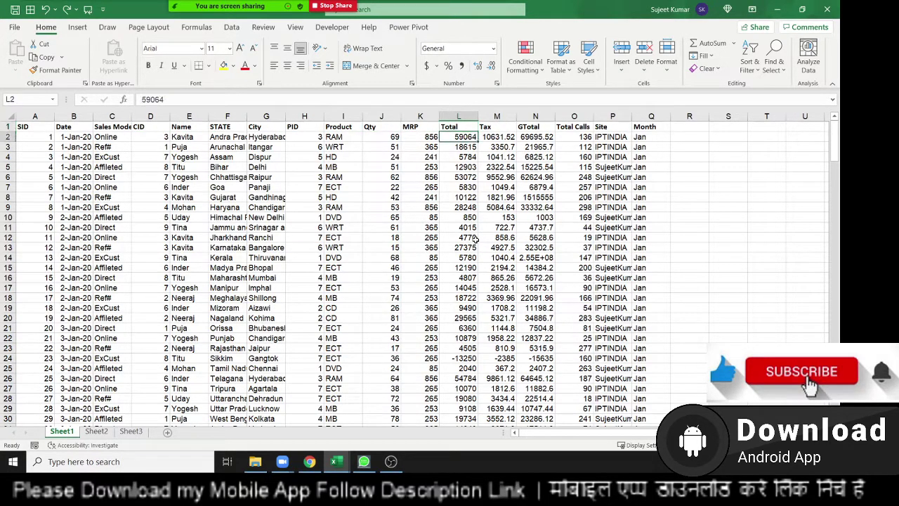
key(Down)
key(Down)
key(Down)
key(Down)
key(Down)
key(Down)
key(Up)
key(Up)
key(Up)
key(Up)
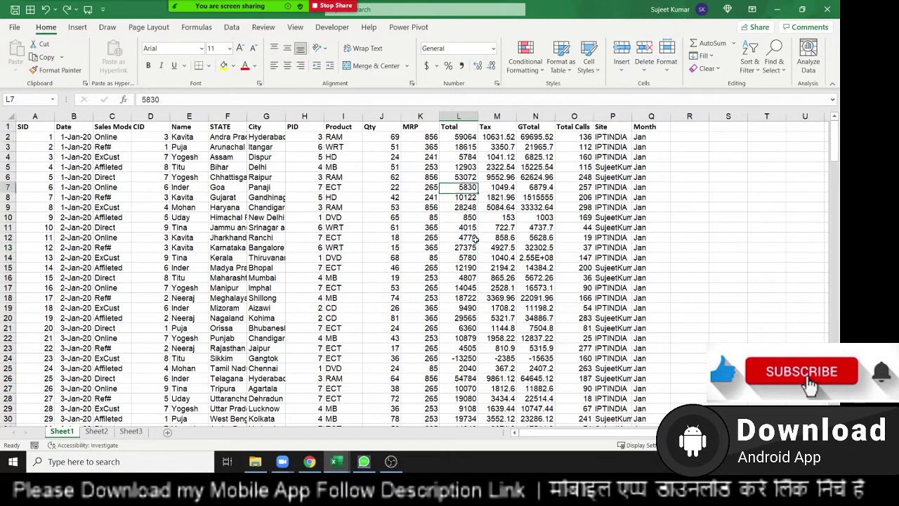
key(Down)
key(ctrl+Down)
key(ctrl+Up)
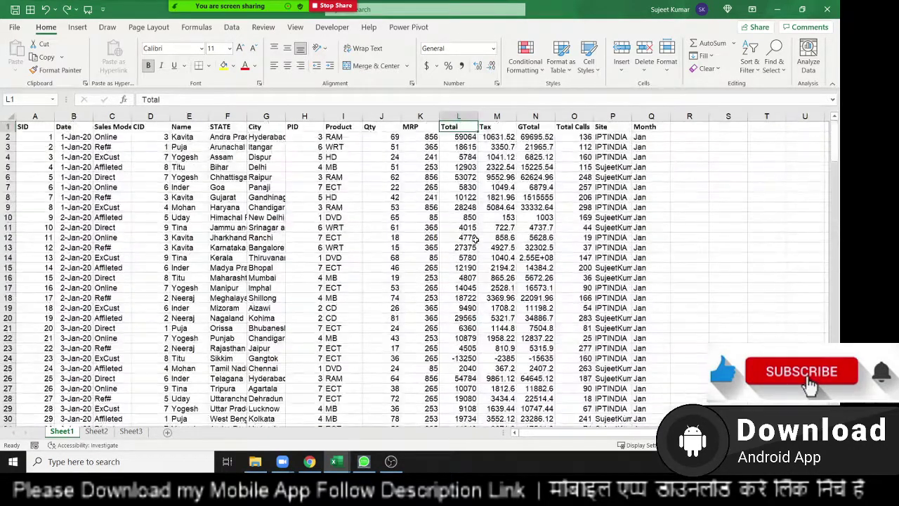
key(Down)
key(Down)
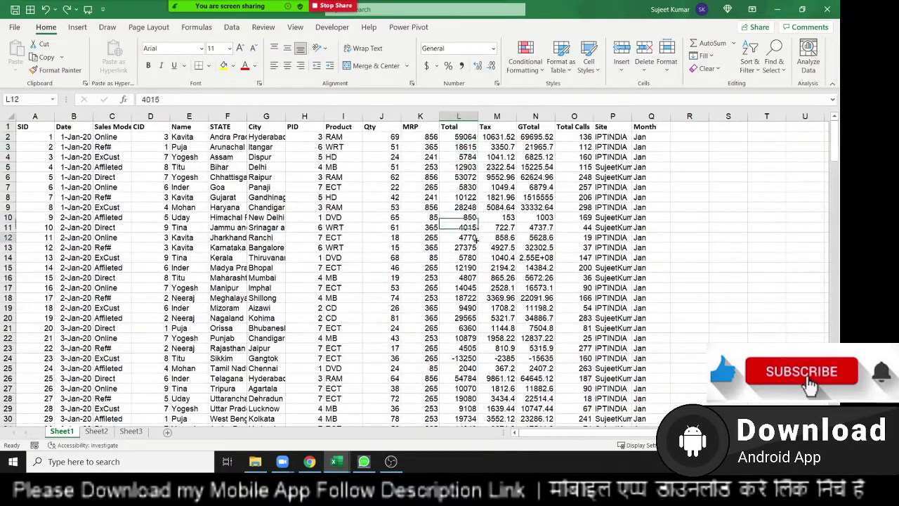
Insert a blank row 12 above SID 11, then return to the SID header and select the block.
click(475, 240)
key(shift+space)
key(ctrl+plus)
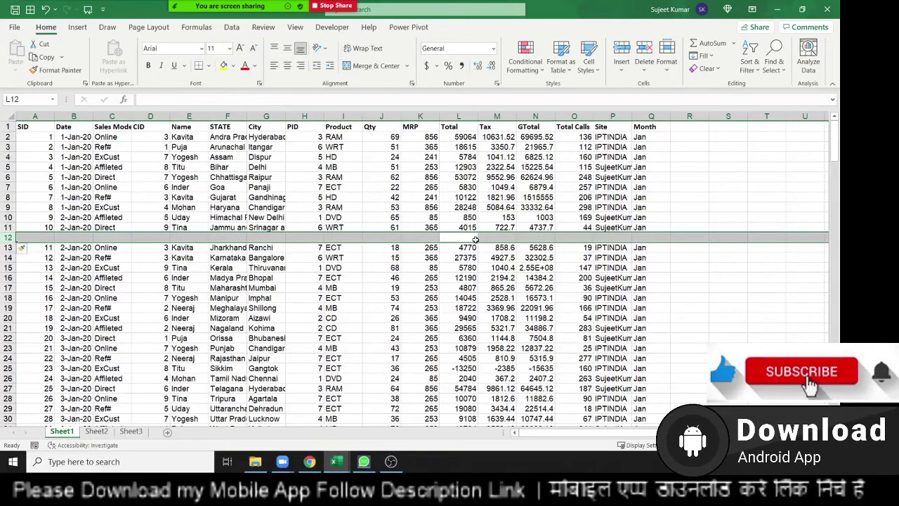
key(Up)
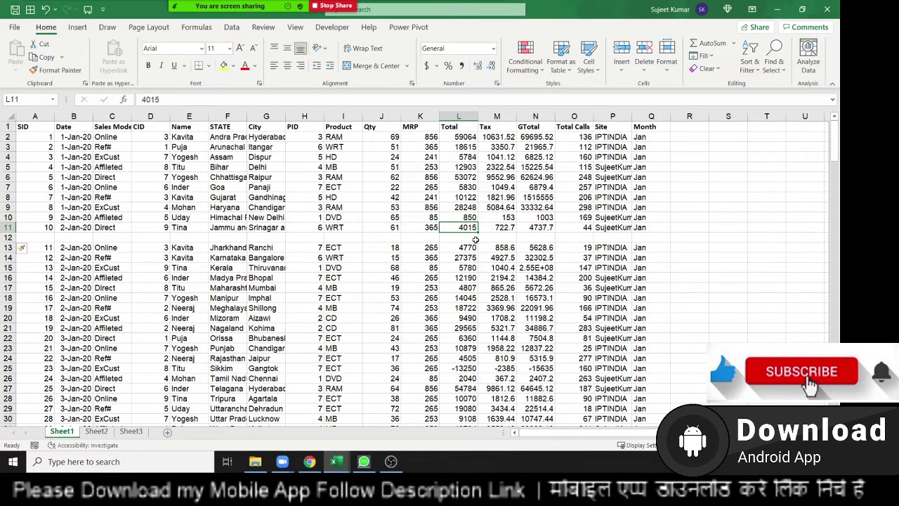
key(ctrl+Up)
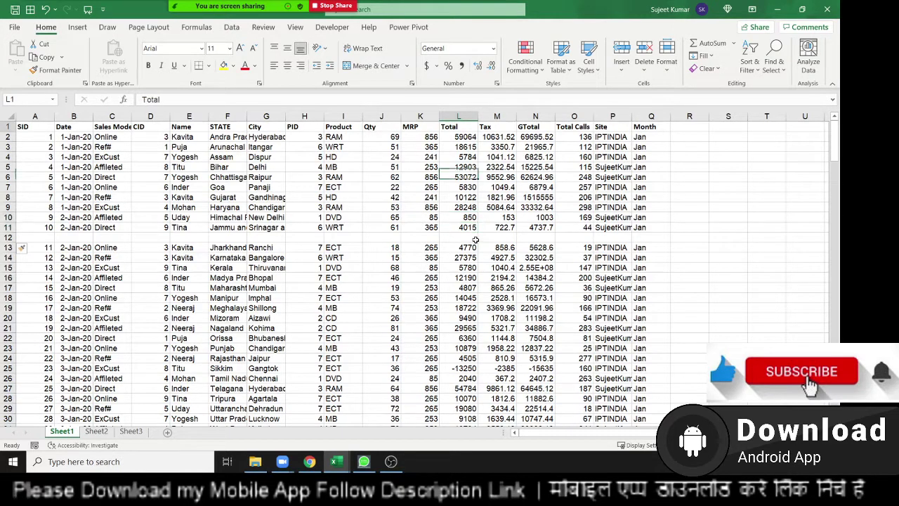
key(ctrl+Left)
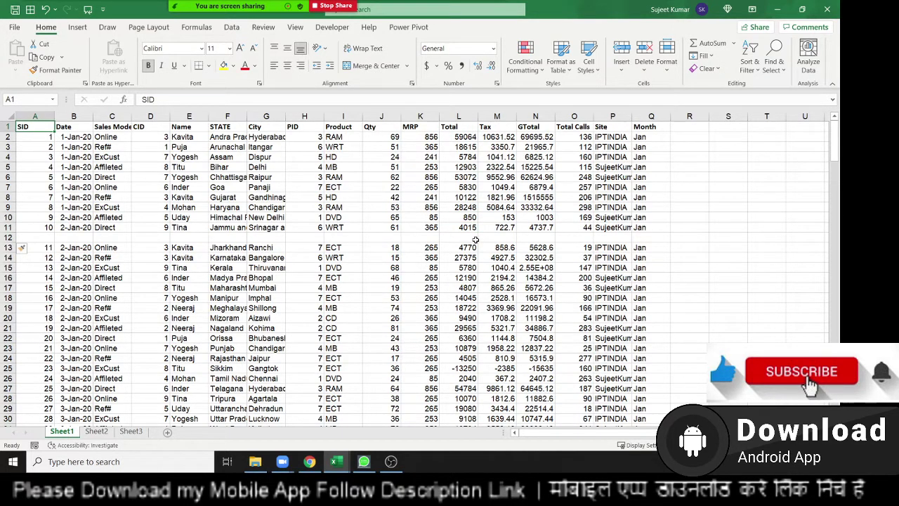
key(ctrl+a)
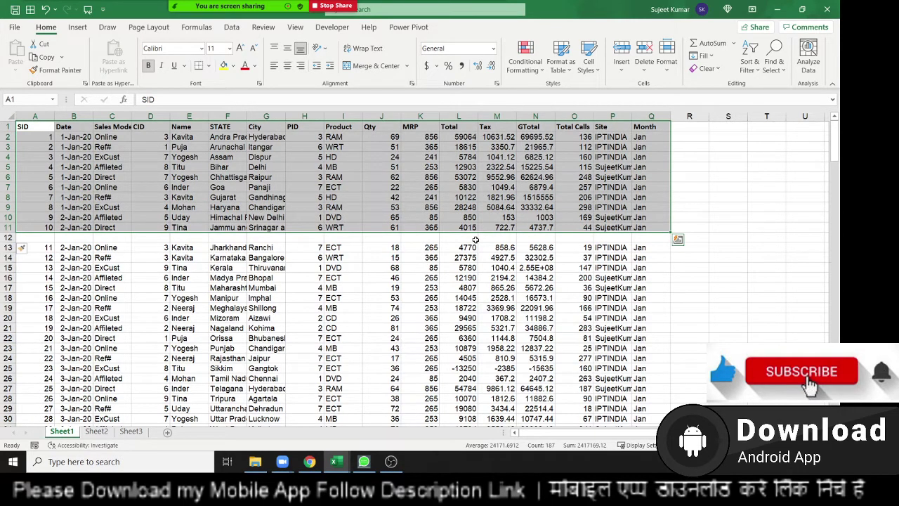
Delete the blank row 12 so SID 11 moves back up.
click(476, 240)
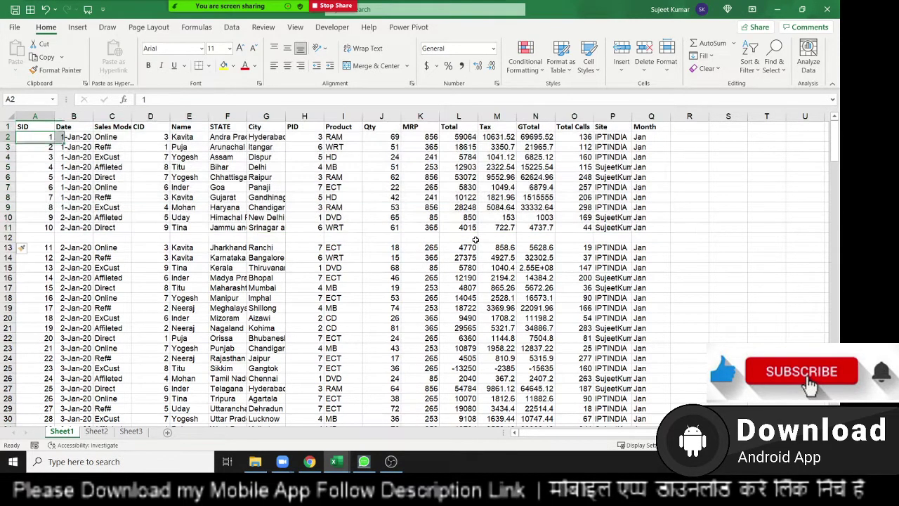
key(shift+space)
key(ctrl+minus)
Insert a blank column before the Tax column.
key(Right)
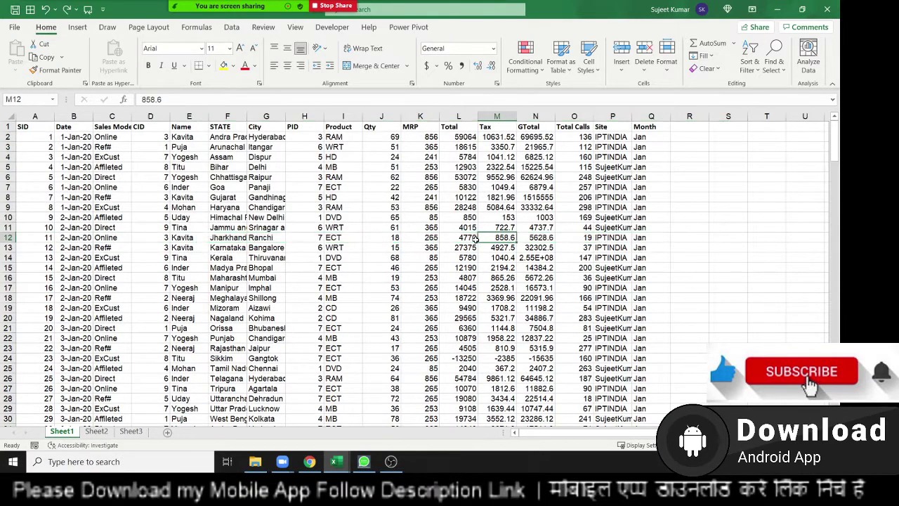
key(ctrl+space)
key(ctrl+shift+plus)
Delete the blank column M so Tax returns to column M, ending on the SID cell.
click(476, 240)
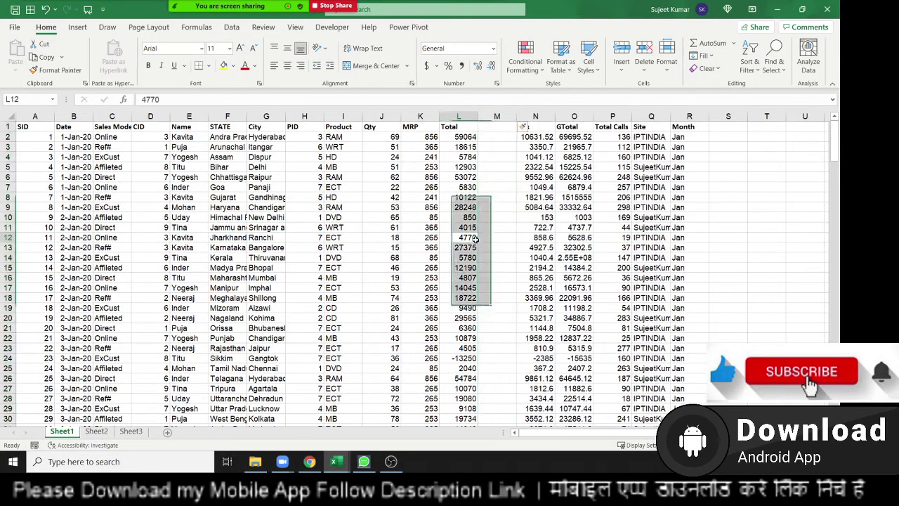
key(ctrl+a)
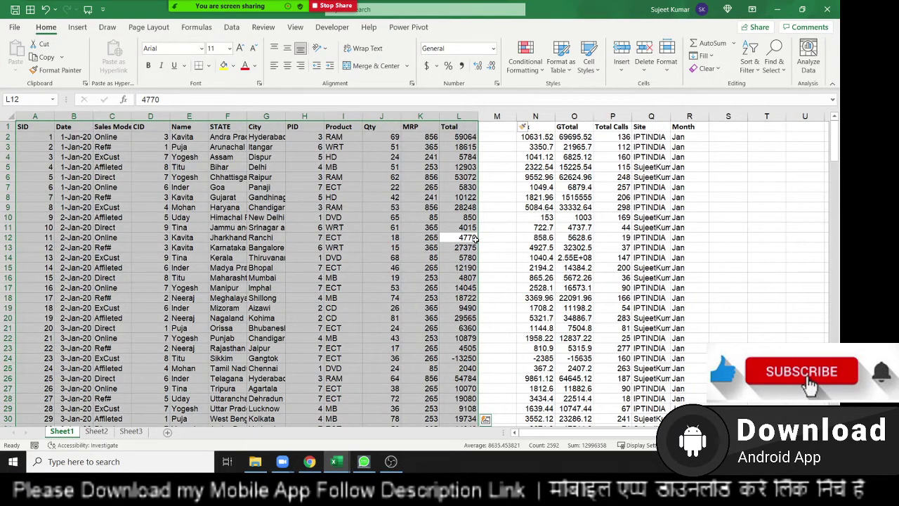
key(Right)
key(ctrl+space)
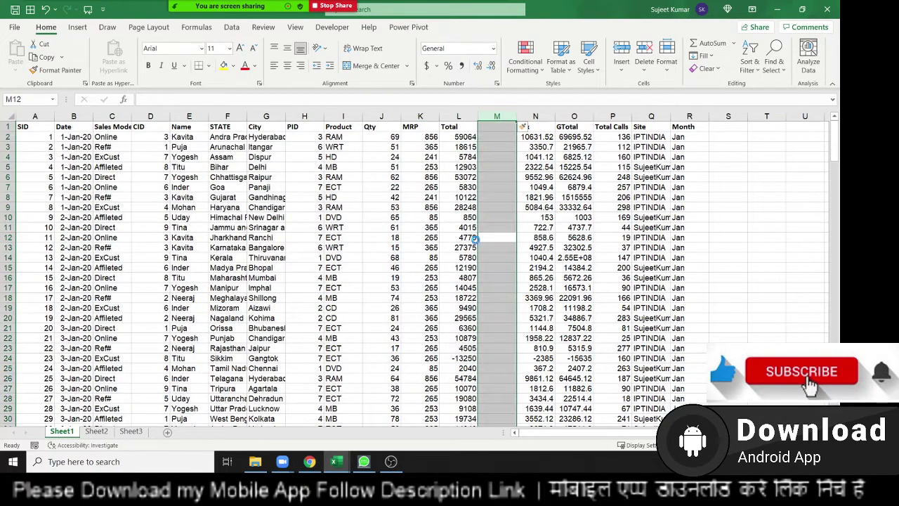
key(ctrl+minus)
key(Left)
key(Home)
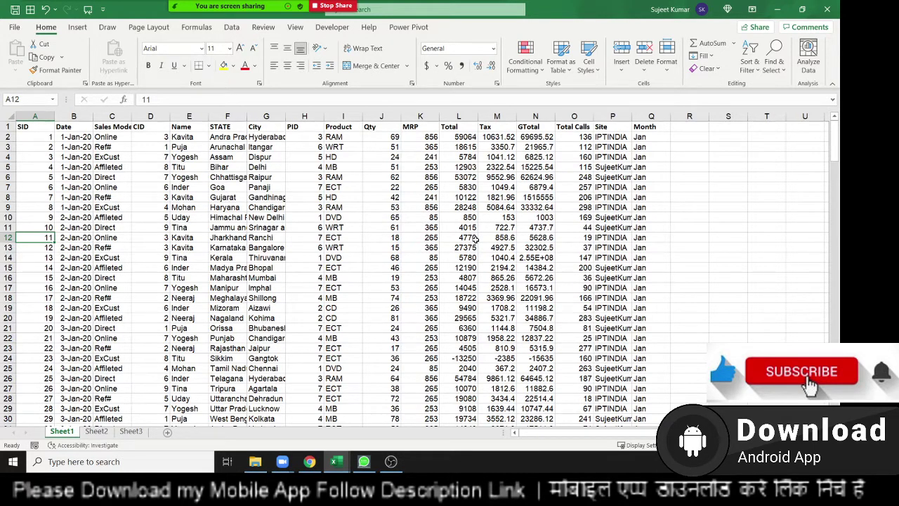
Copy the Date column B and paste it back over itself as values.
key(Up)
key(Up)
key(Up)
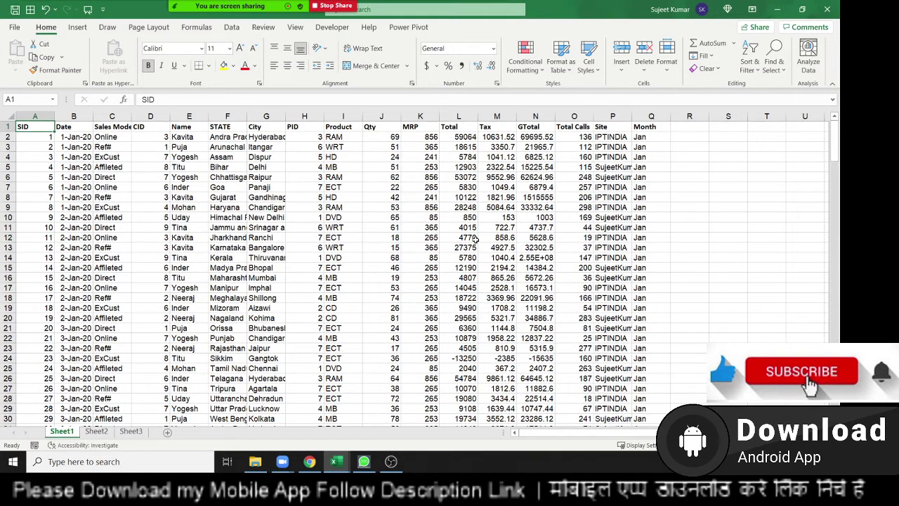
key(Right)
key(Right)
key(Right)
key(Right)
key(Right)
key(Right)
key(Right)
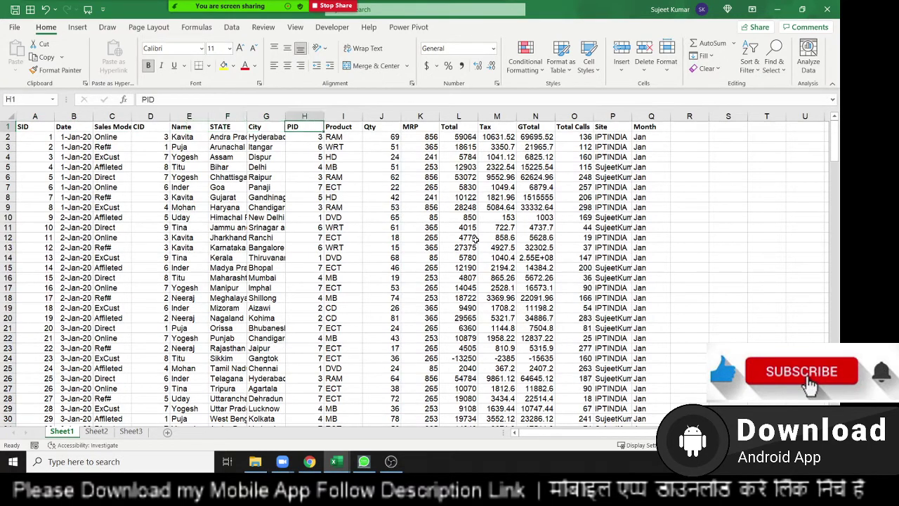
key(Left)
key(Left)
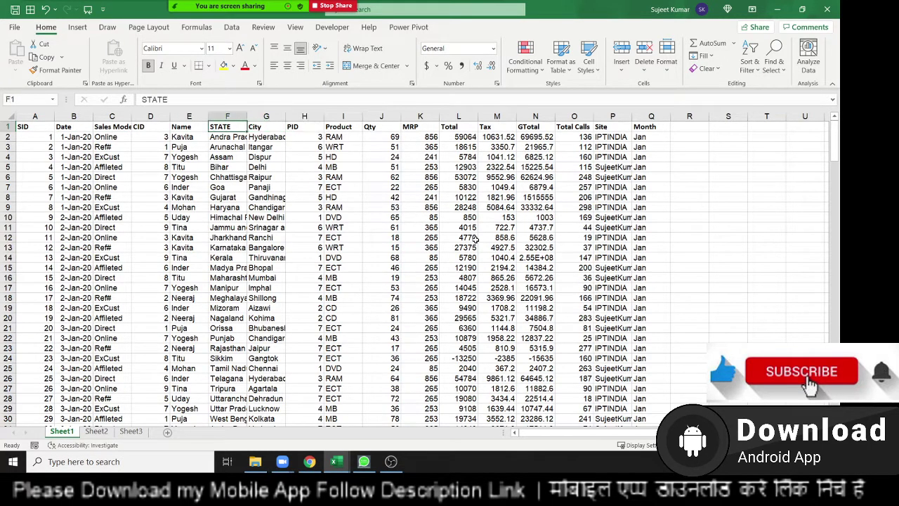
key(Left)
key(Left)
key(Left)
key(Down)
key(Left)
key(ctrl+shift+Down)
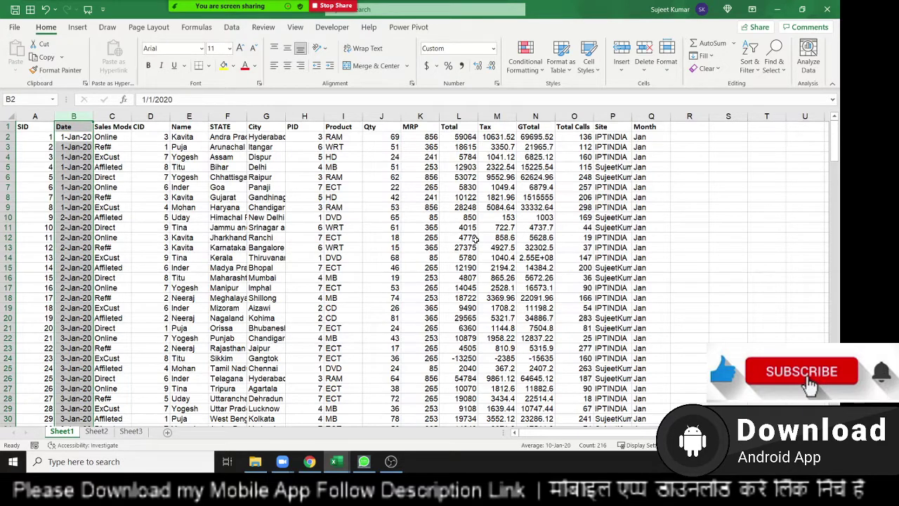
key(ctrl+space)
key(ctrl+c)
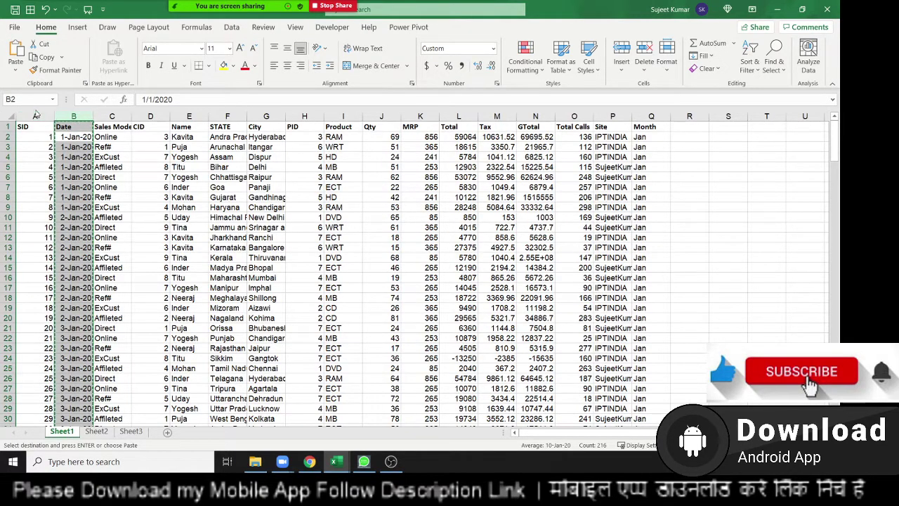
click(15, 70)
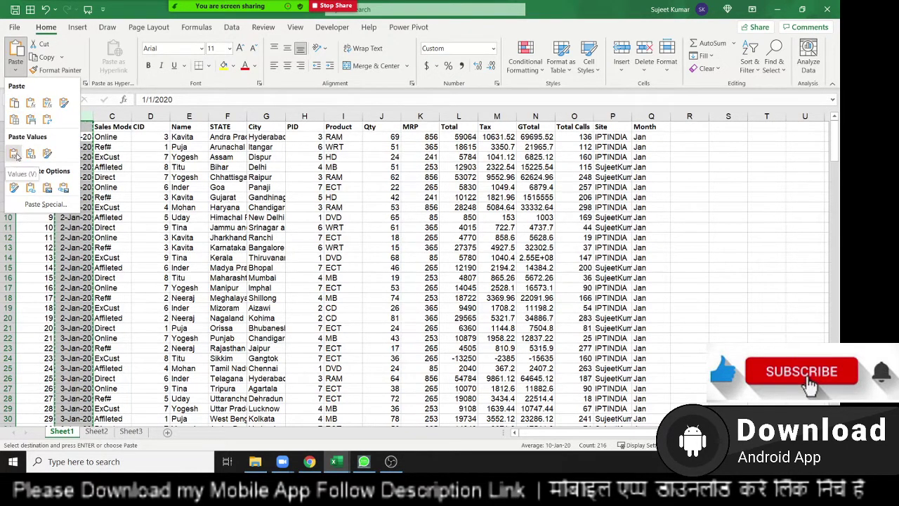
click(17, 158)
Select the Month column Q for conversion to values, then cancel with Escape.
key(ctrl+Right)
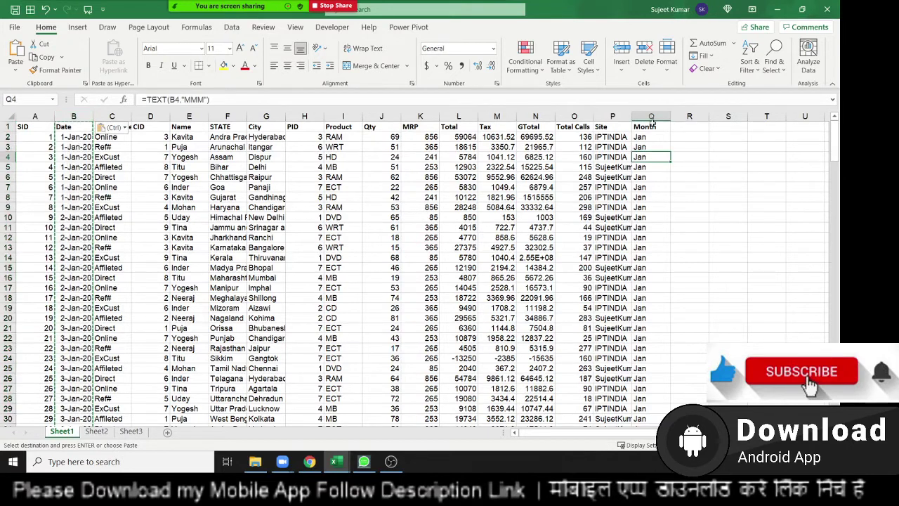
key(Up)
key(ctrl+shift+Down)
key(ctrl)
key(Escape)
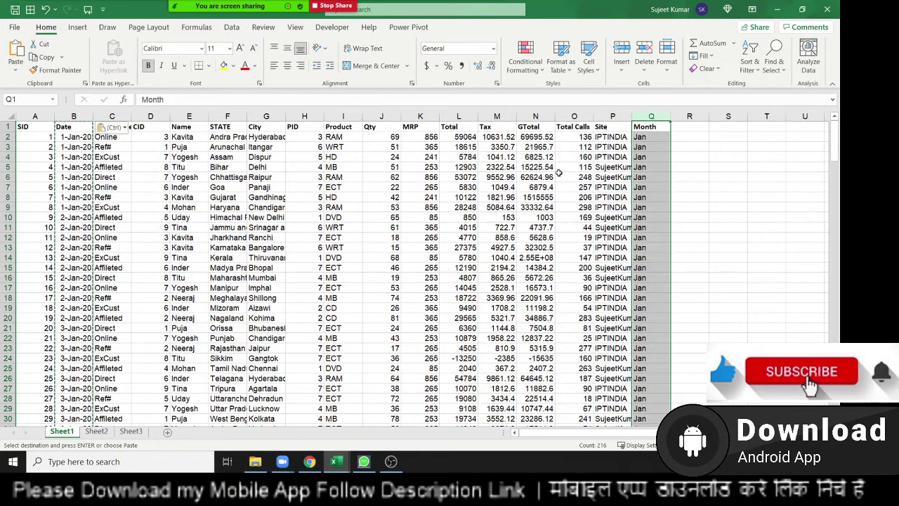
key(Escape)
Select the Name header cell E1 and open the Sort & Filter options.
click(381, 138)
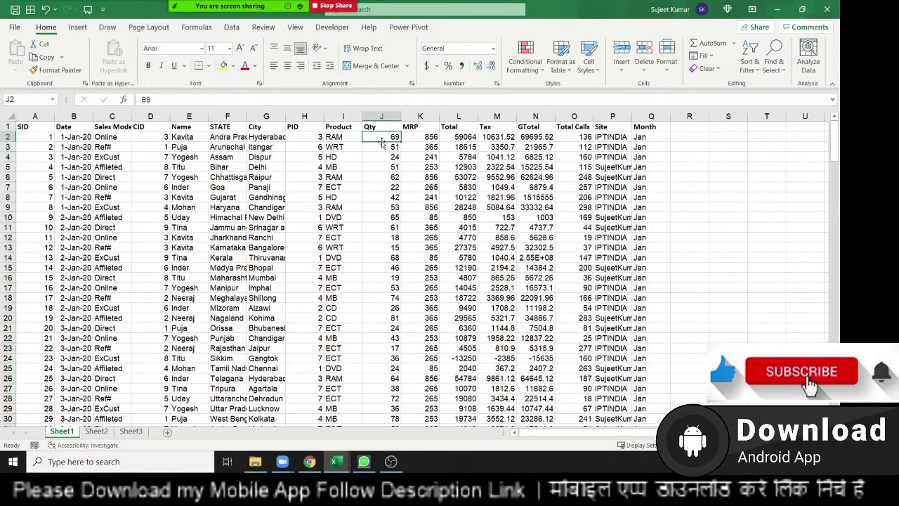
click(337, 135)
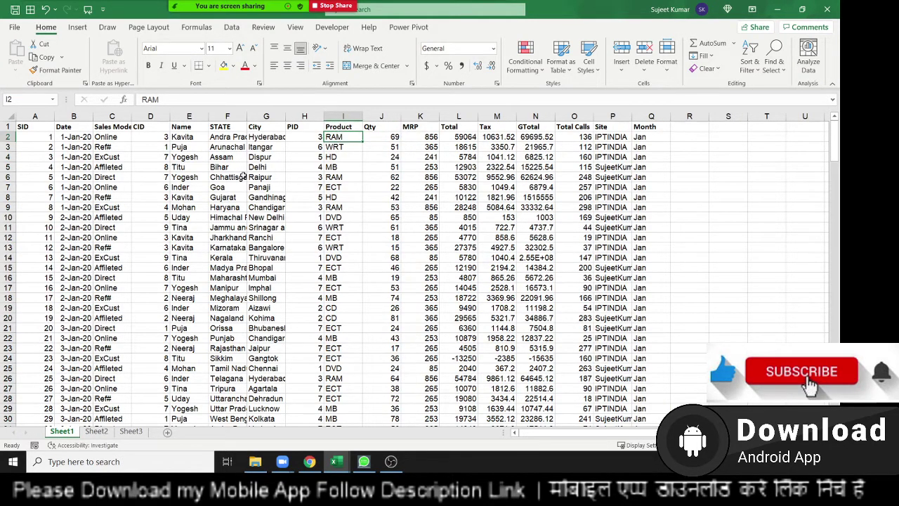
click(181, 129)
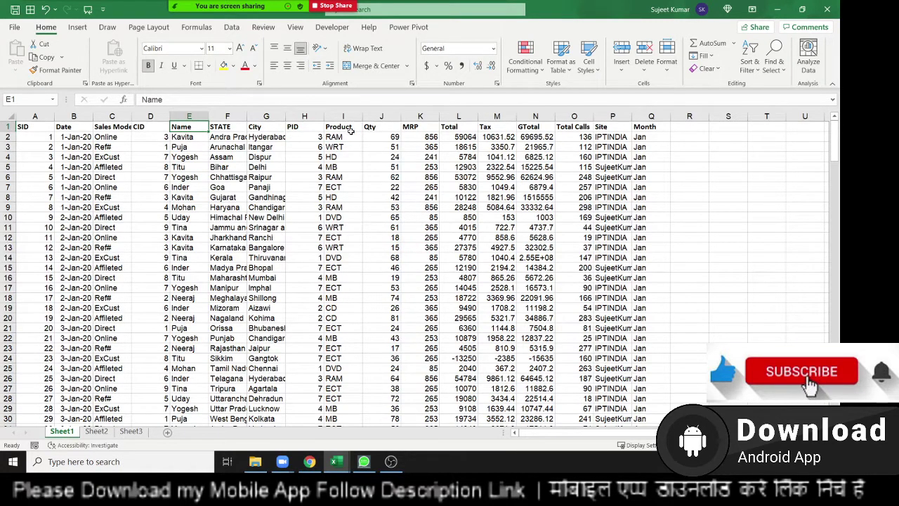
click(177, 157)
click(175, 126)
click(748, 66)
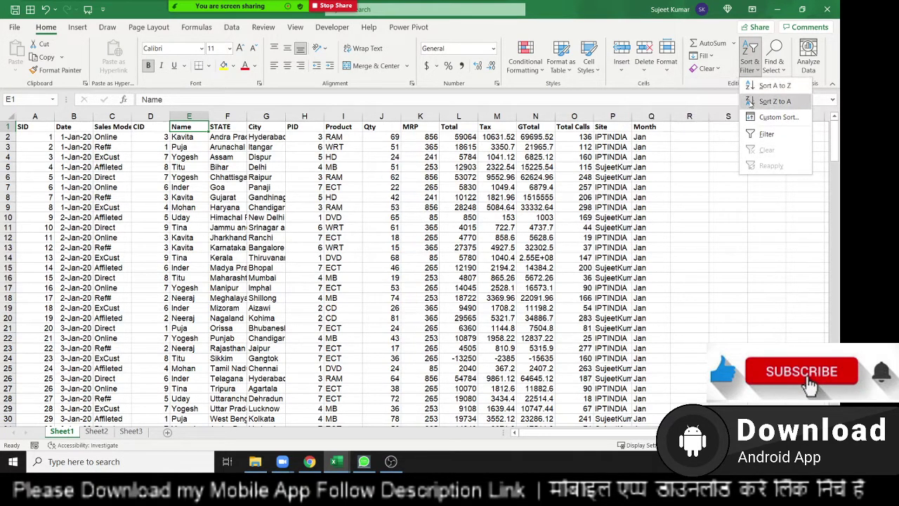
click(772, 86)
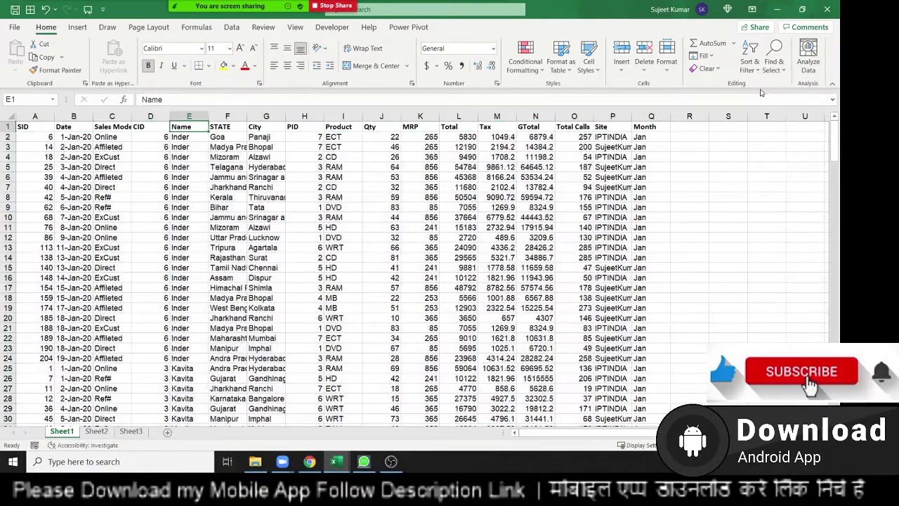
scroll(205, 177, down, 6)
scroll(206, 177, down, 6)
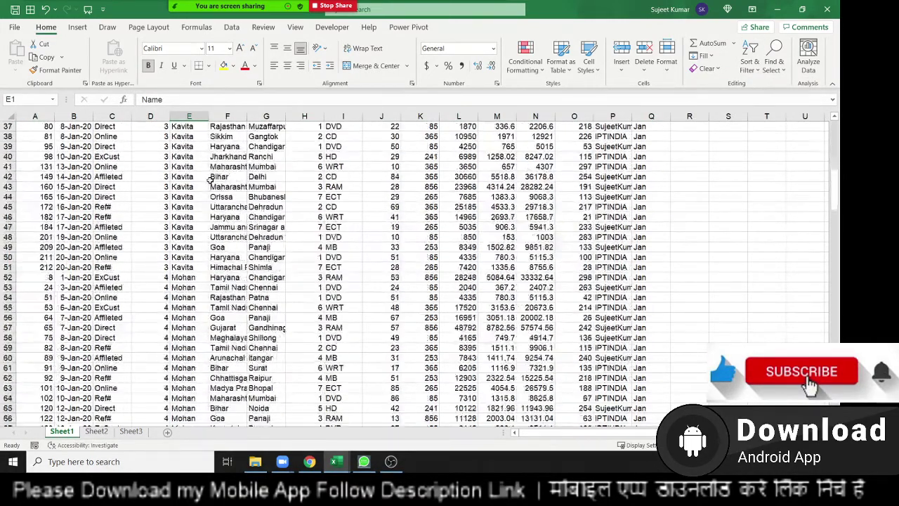
scroll(206, 177, down, 4)
scroll(207, 177, up, 10)
scroll(214, 175, up, 5)
scroll(219, 173, up, 1)
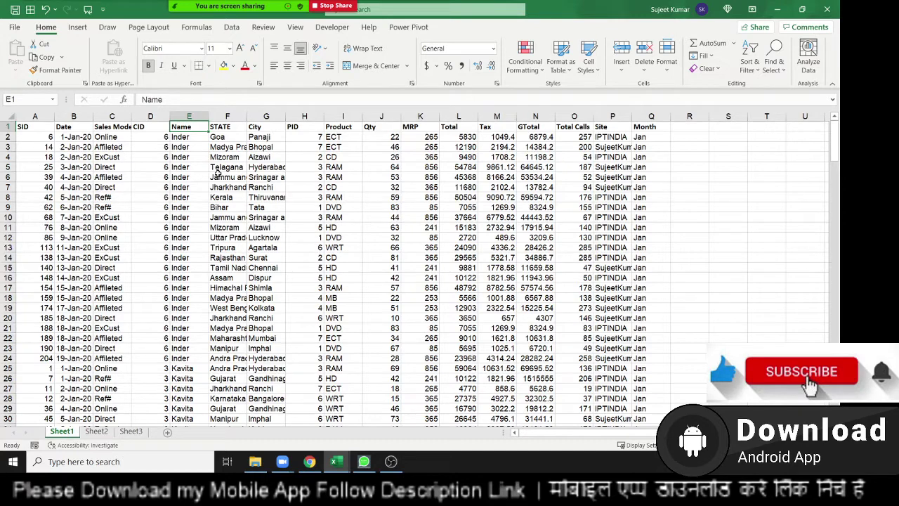
drag(181, 139, 184, 317)
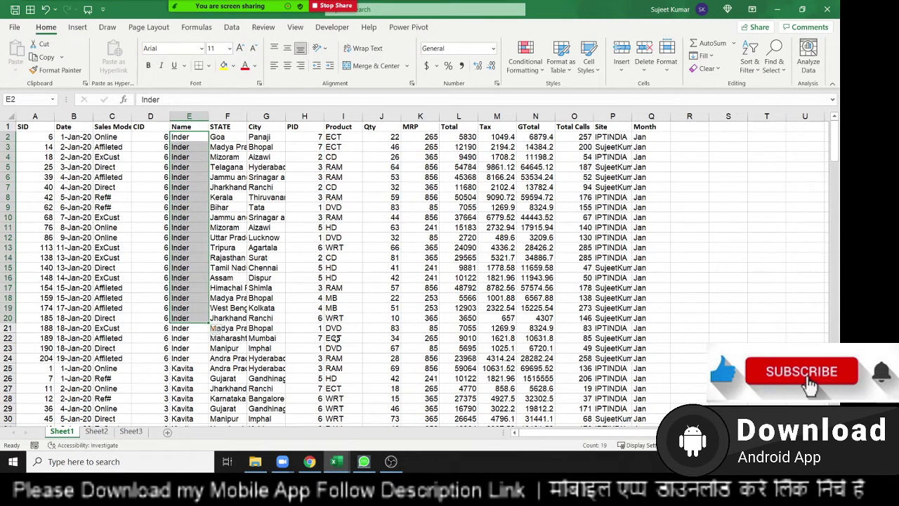
drag(335, 340, 337, 144)
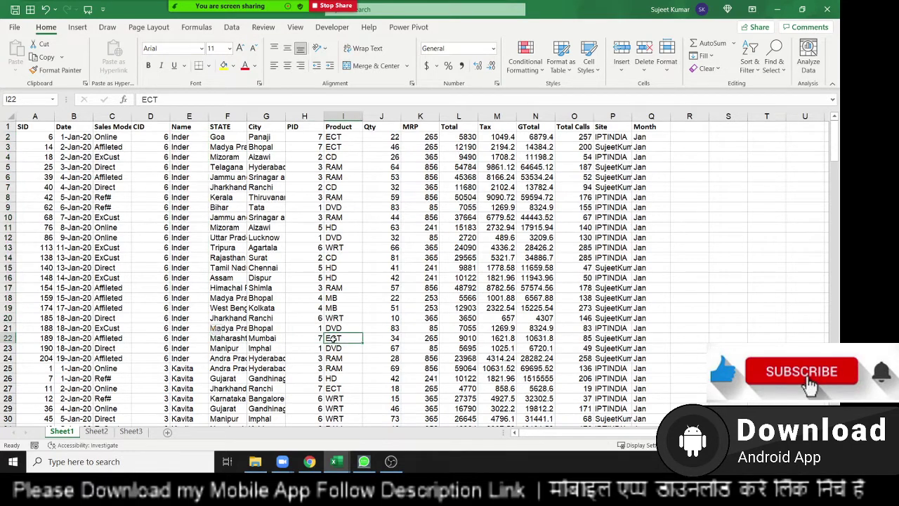
click(337, 187)
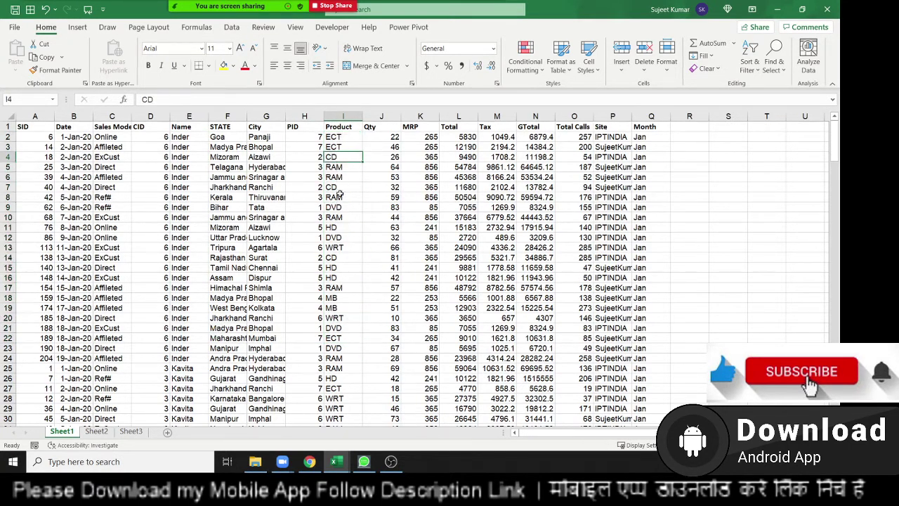
click(333, 260)
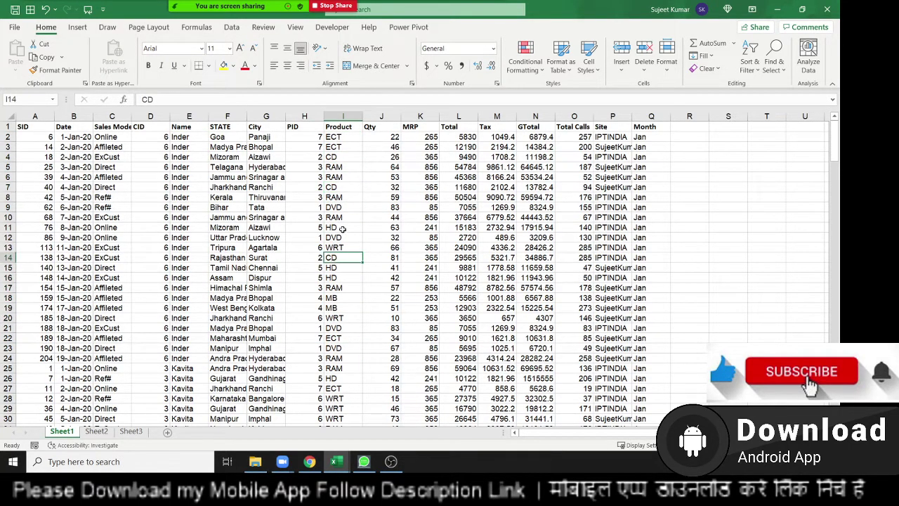
click(339, 139)
mouse_move(339, 145)
mouse_down()
mouse_move(339, 188)
mouse_move(376, 139)
mouse_up()
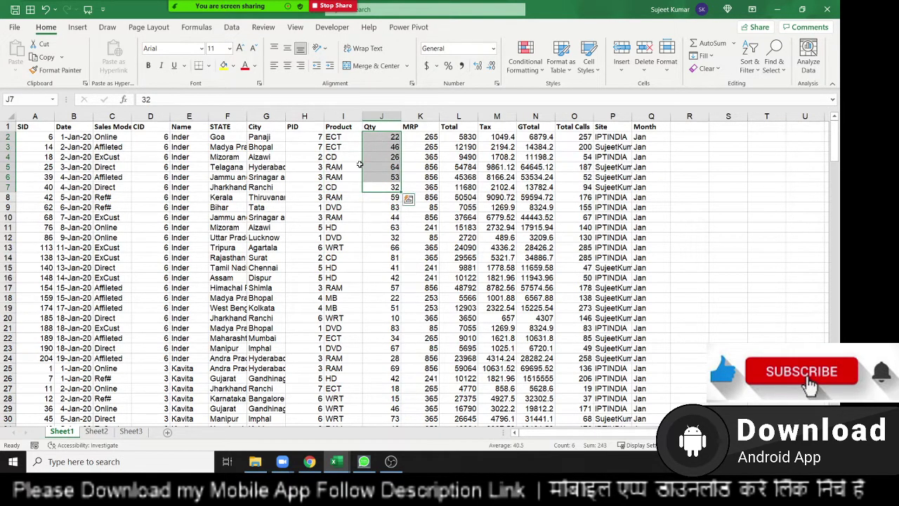
click(198, 127)
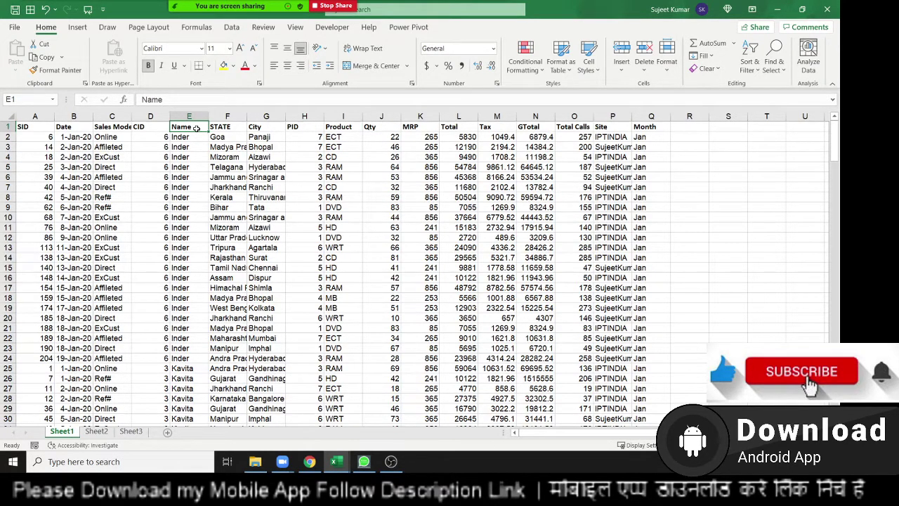
Custom-sort with Name as the first level and Product A to Z as the second.
click(747, 71)
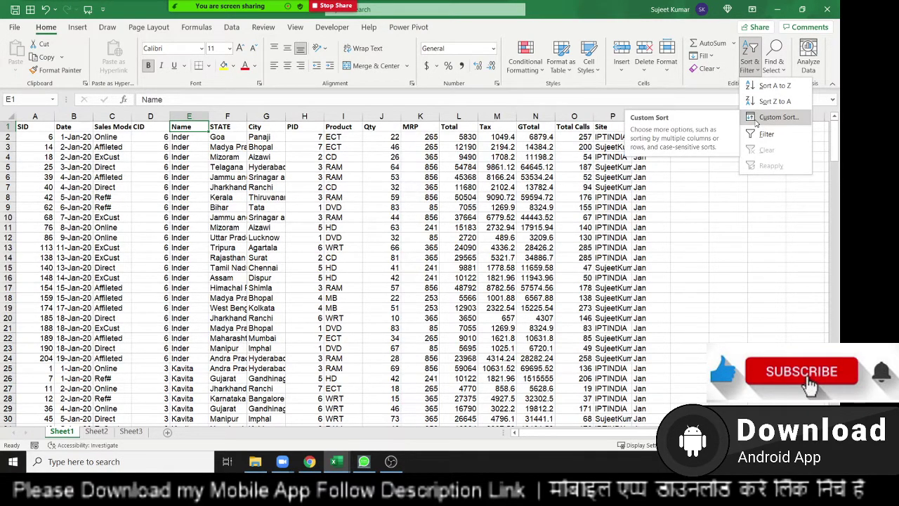
click(756, 118)
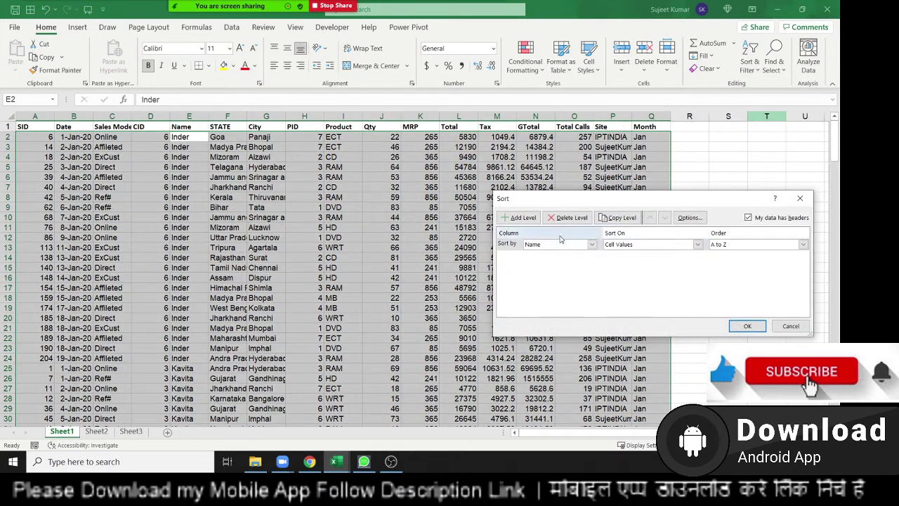
drag(545, 205, 382, 198)
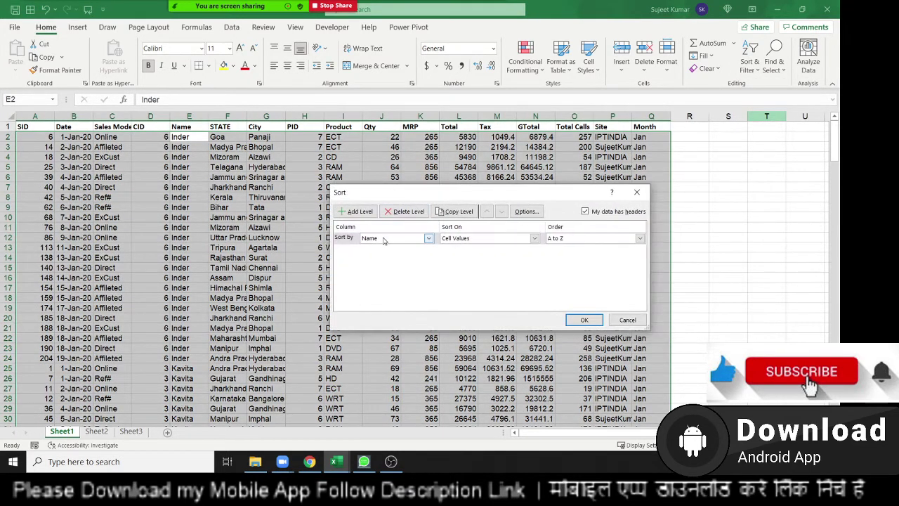
click(383, 240)
click(383, 240)
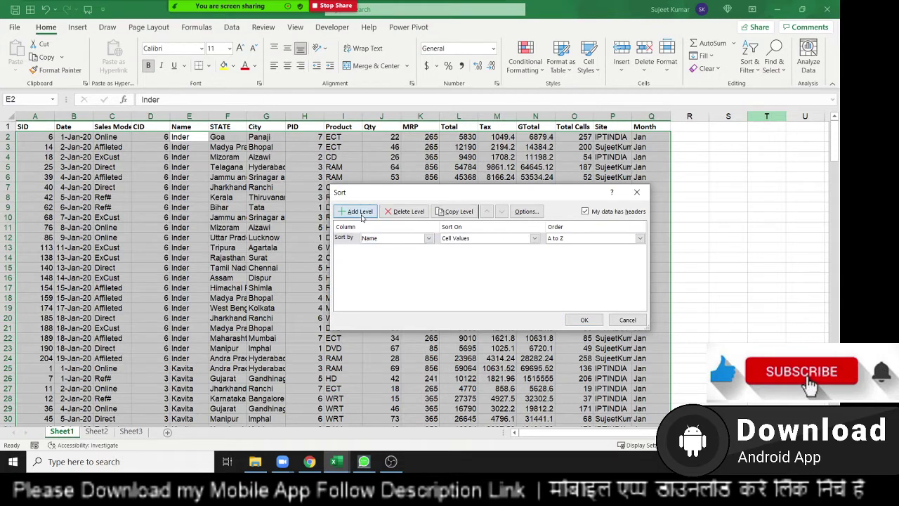
click(361, 213)
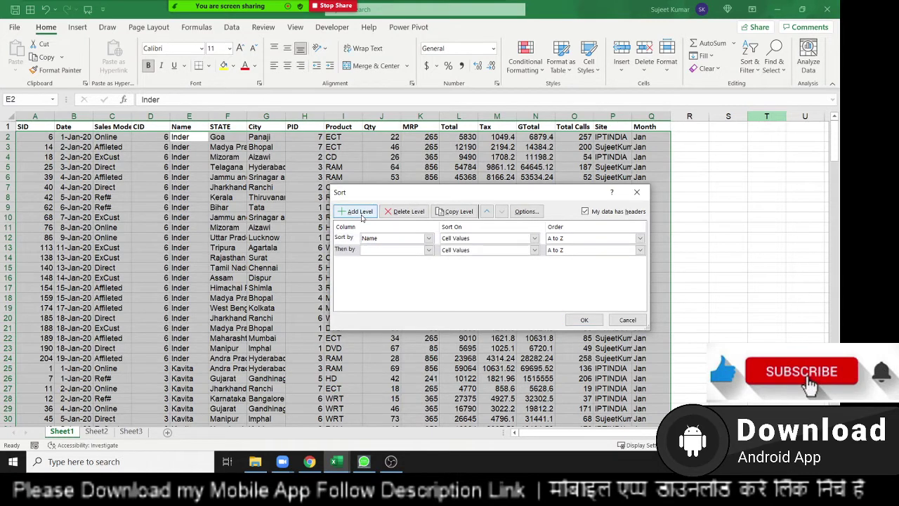
click(396, 250)
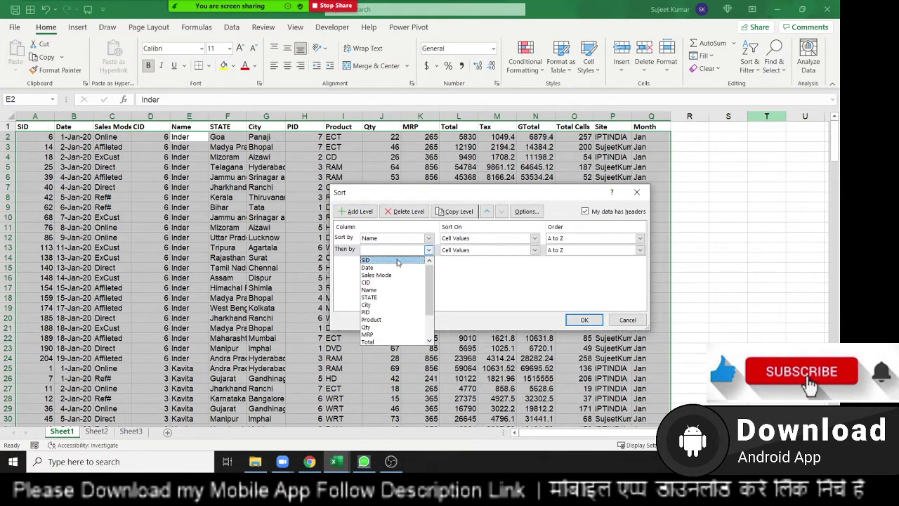
click(397, 320)
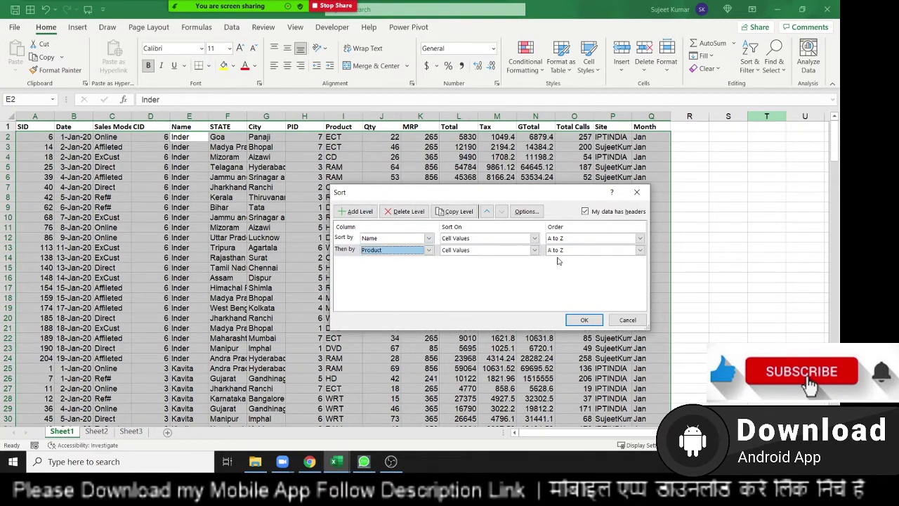
click(582, 320)
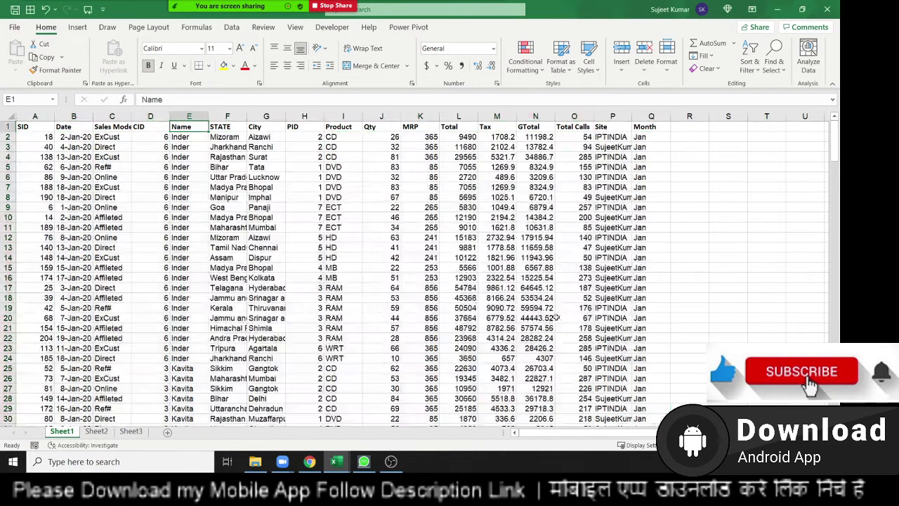
Check the Name and Product columns, pick a CD cell, and open Sort & Filter.
drag(351, 137, 347, 197)
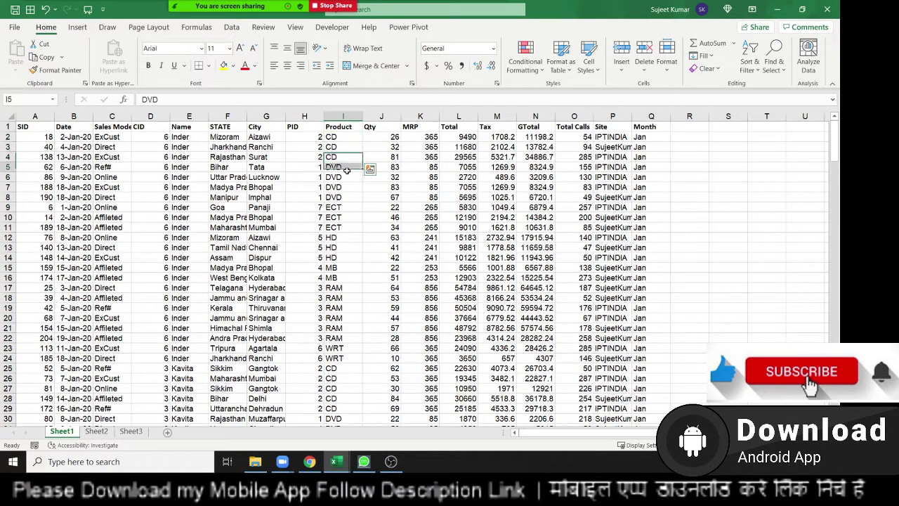
drag(188, 227, 195, 168)
click(190, 115)
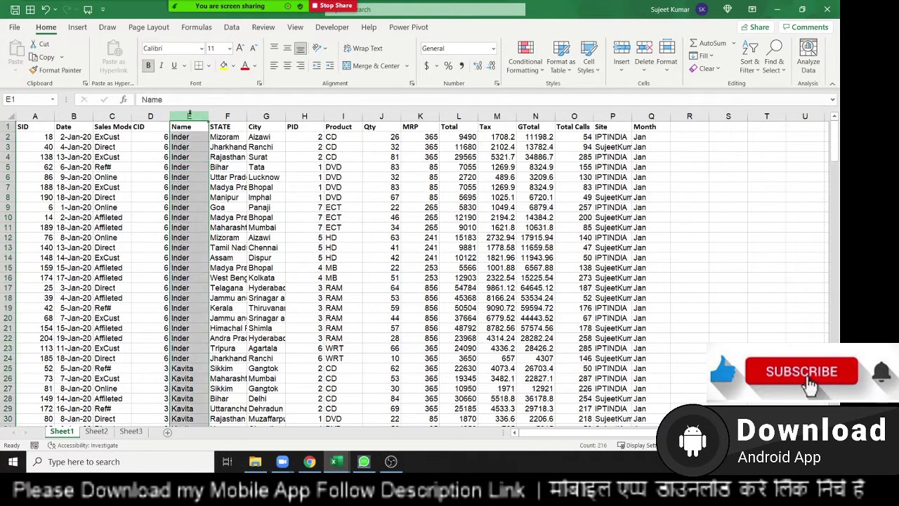
click(353, 111)
click(344, 115)
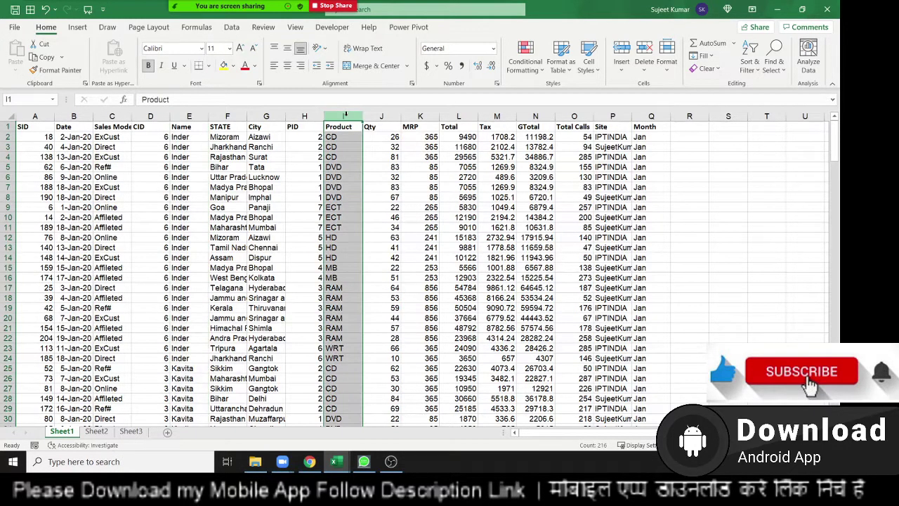
click(337, 156)
click(706, 56)
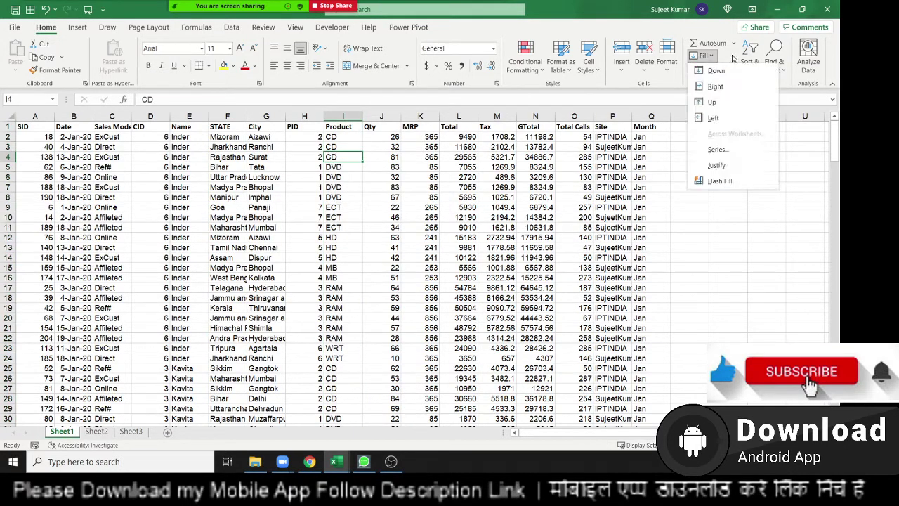
click(750, 64)
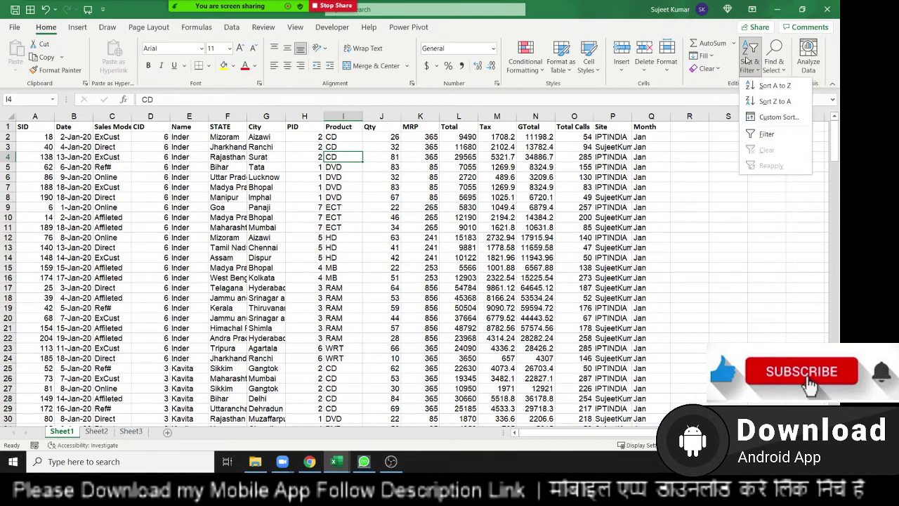
Open Custom Sort and confirm Name as first level and Product as second.
click(772, 117)
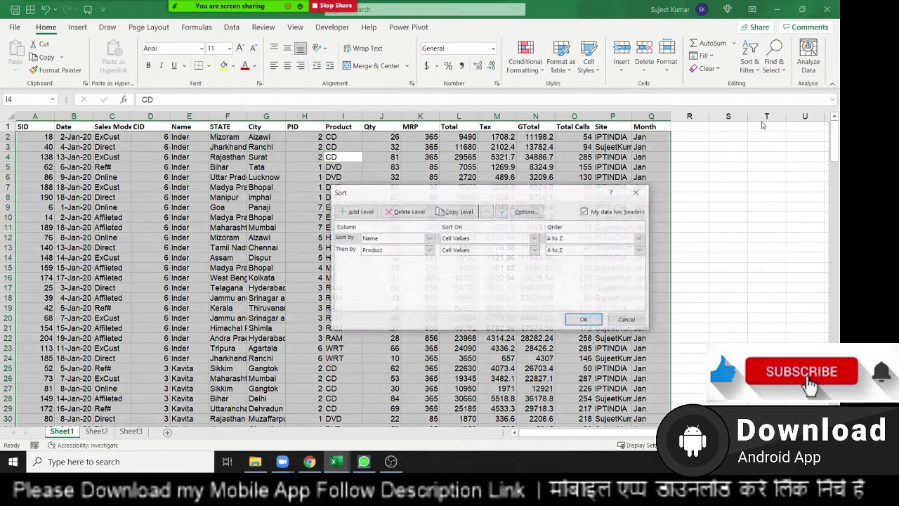
click(407, 239)
click(408, 239)
click(406, 250)
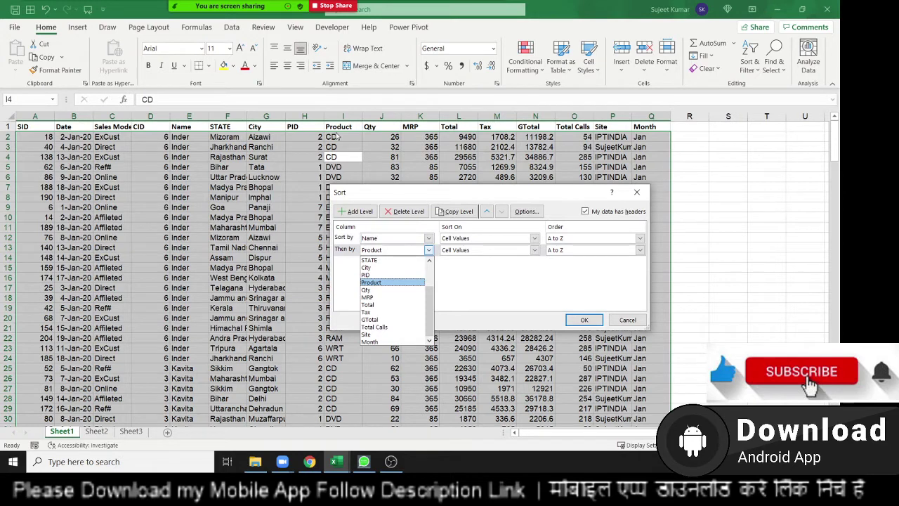
click(496, 289)
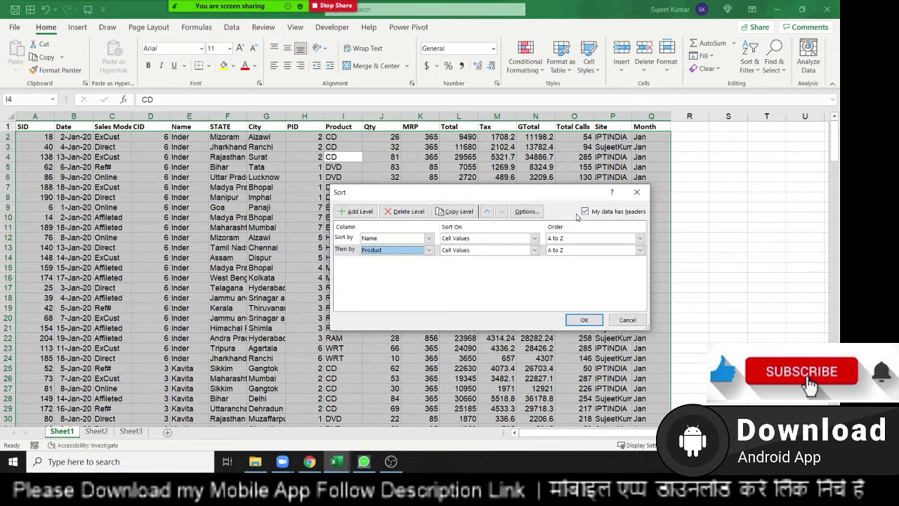
Toggle 'My data has headers' off (Column E, Column I) and back on, keeping Product second.
click(586, 211)
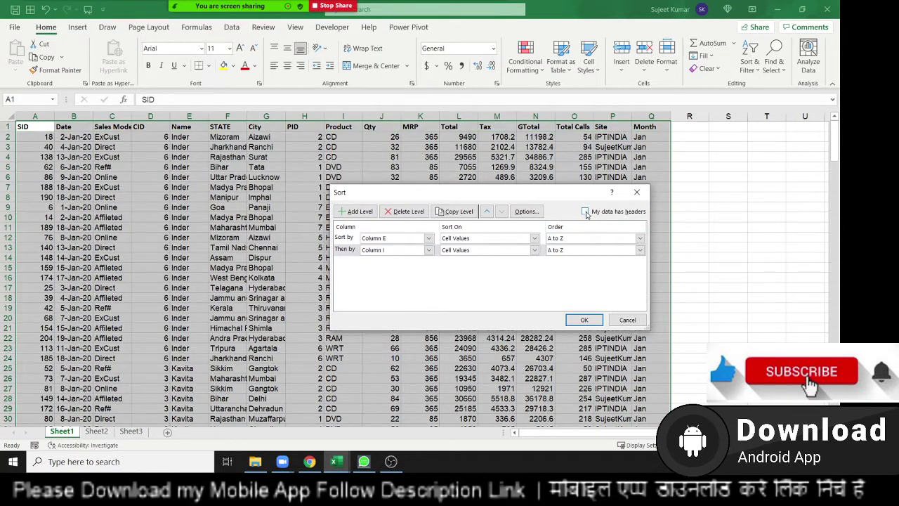
click(420, 240)
click(421, 240)
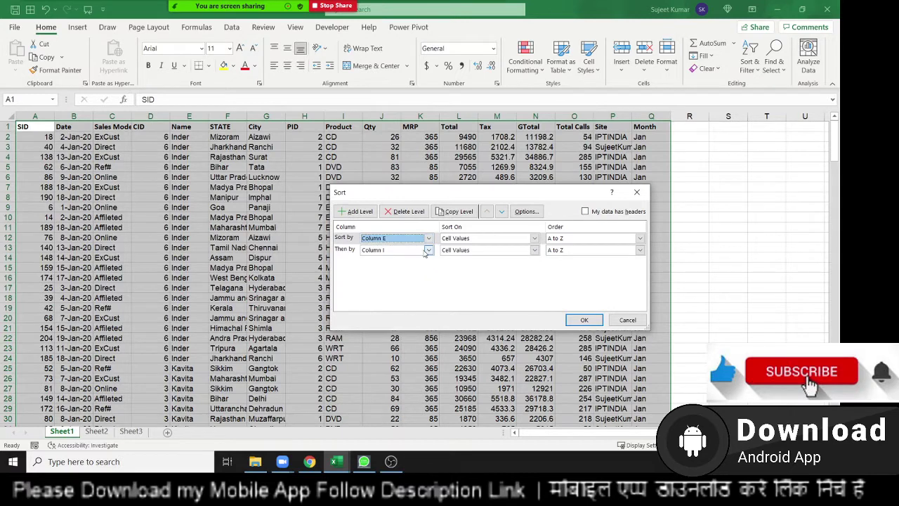
click(429, 250)
click(374, 288)
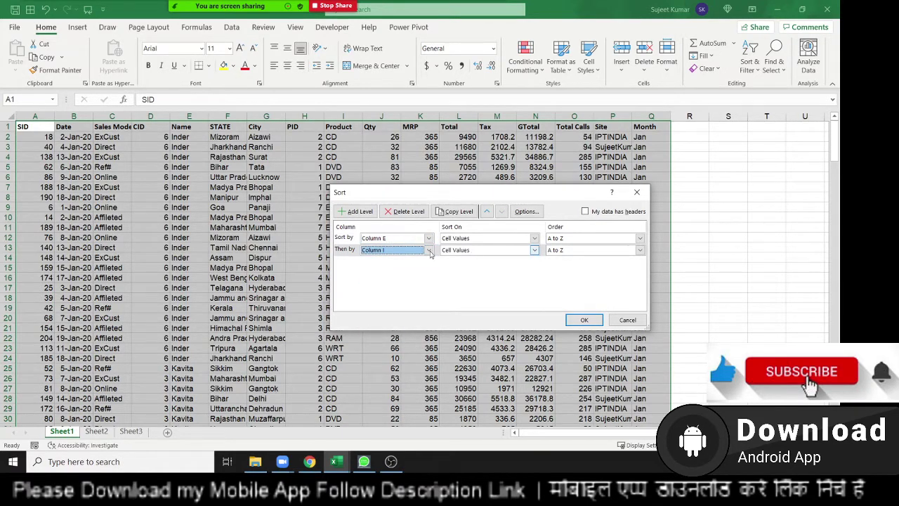
click(401, 239)
click(397, 248)
click(397, 251)
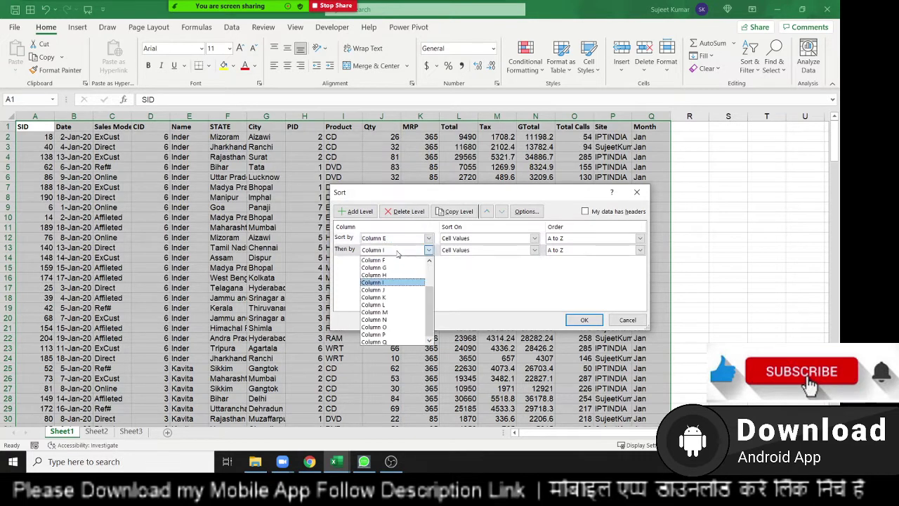
click(398, 253)
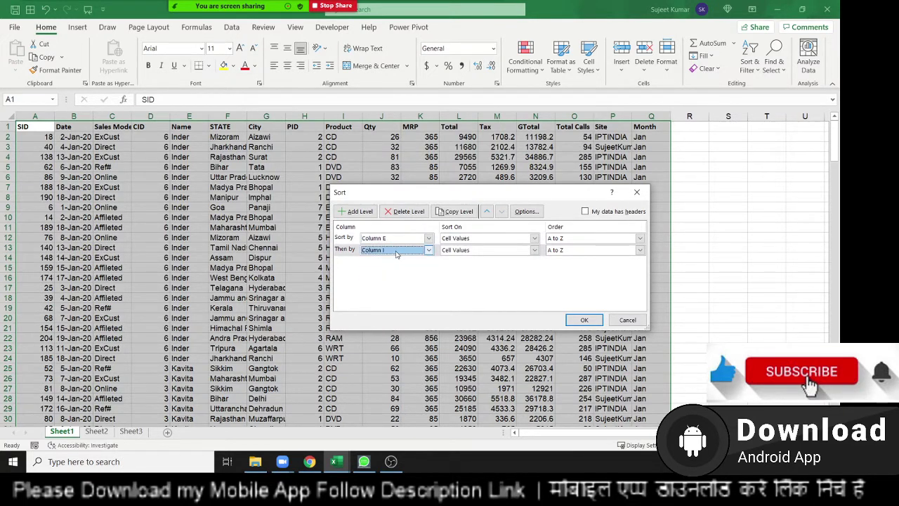
click(586, 211)
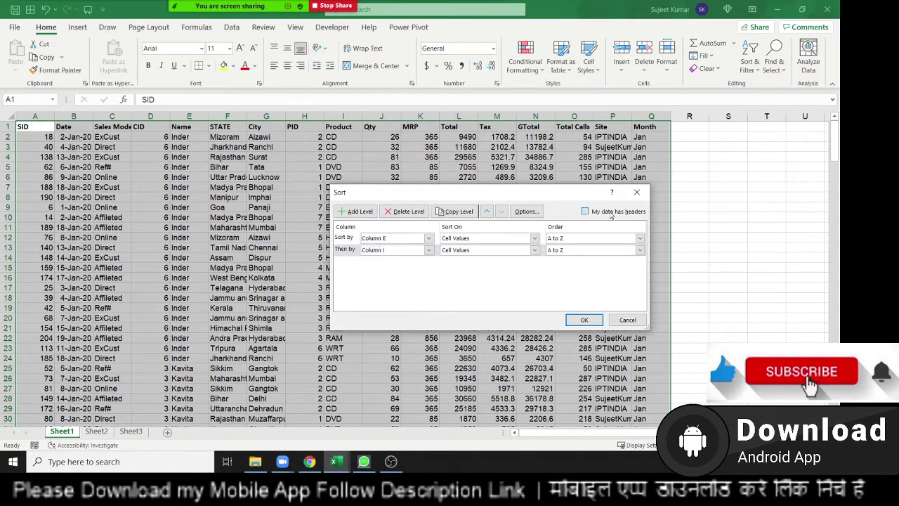
click(396, 250)
click(395, 250)
Add a third level below Product for Qty, smallest to largest, and apply the sort.
click(394, 239)
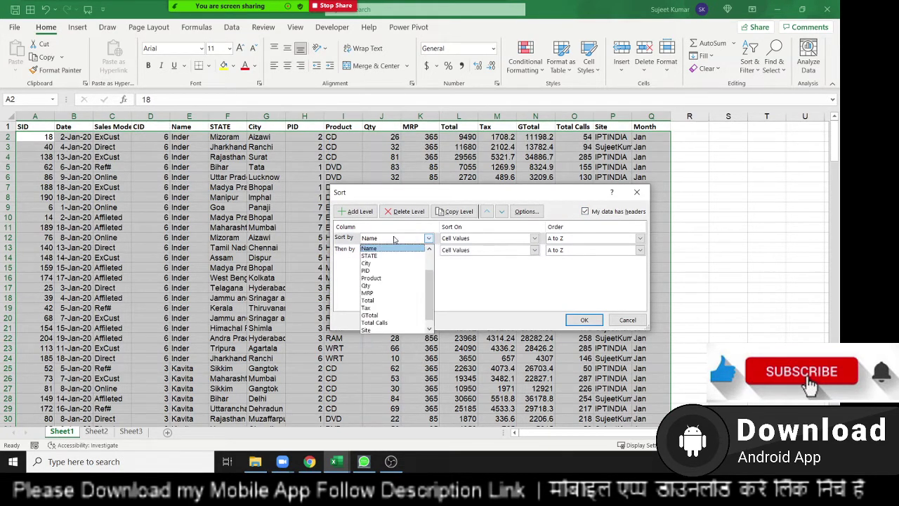
click(395, 239)
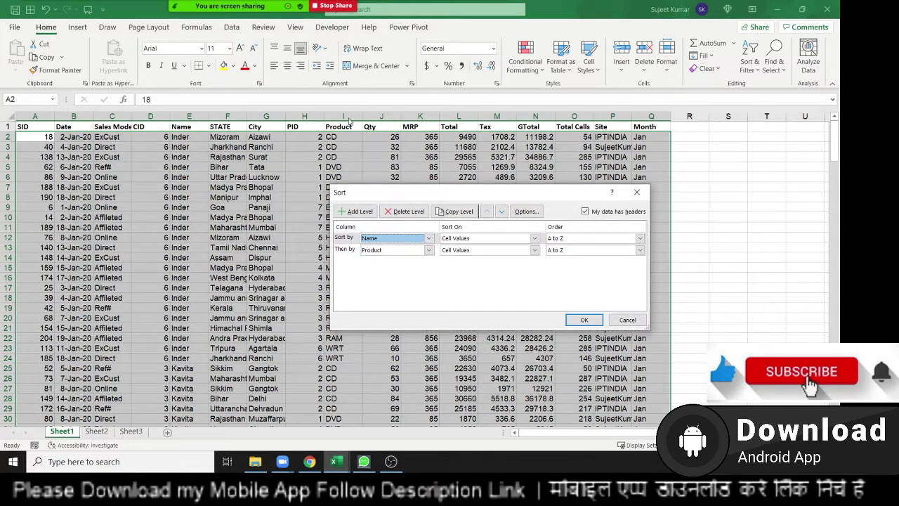
click(359, 212)
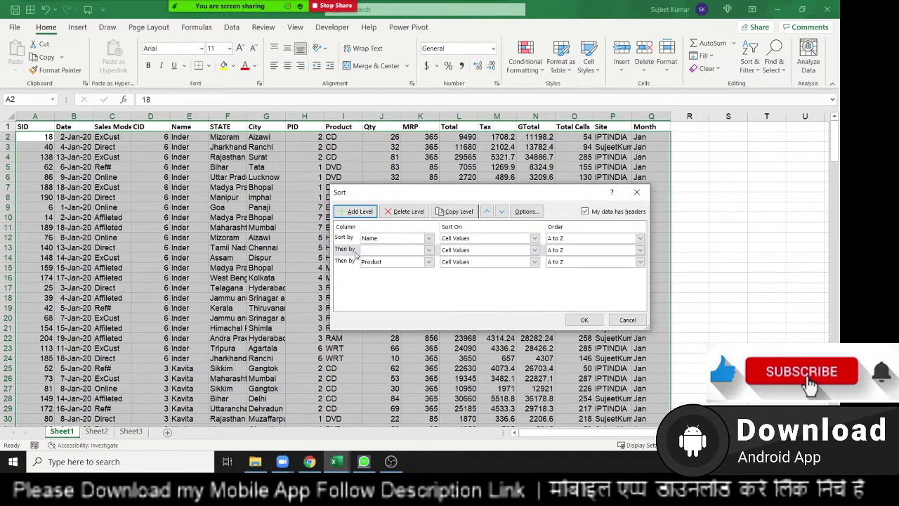
click(356, 251)
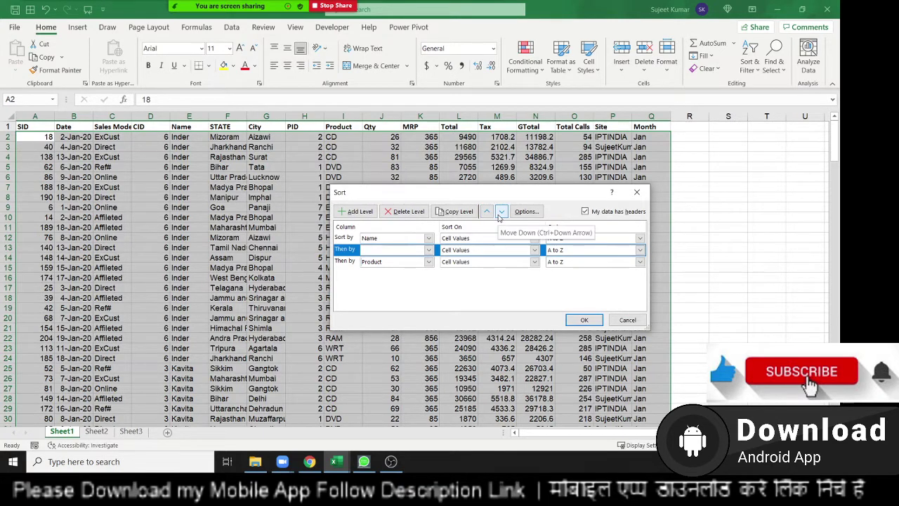
click(501, 211)
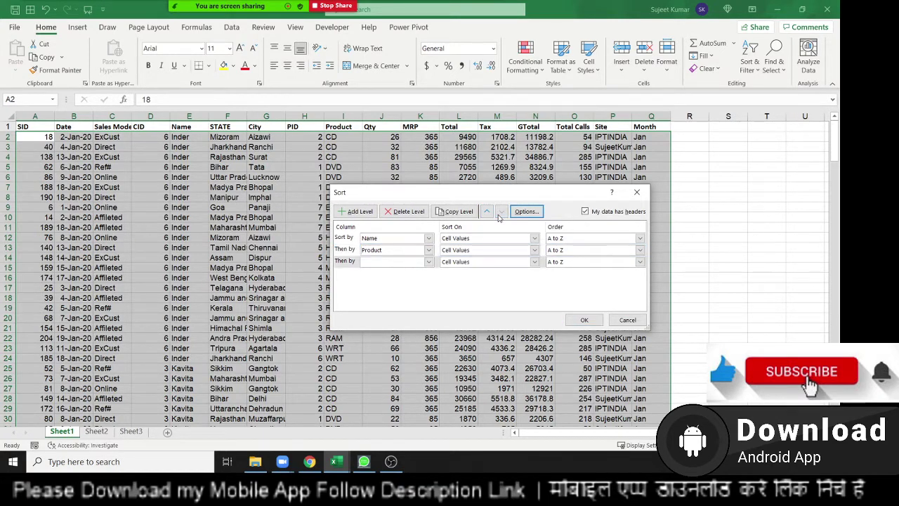
click(401, 266)
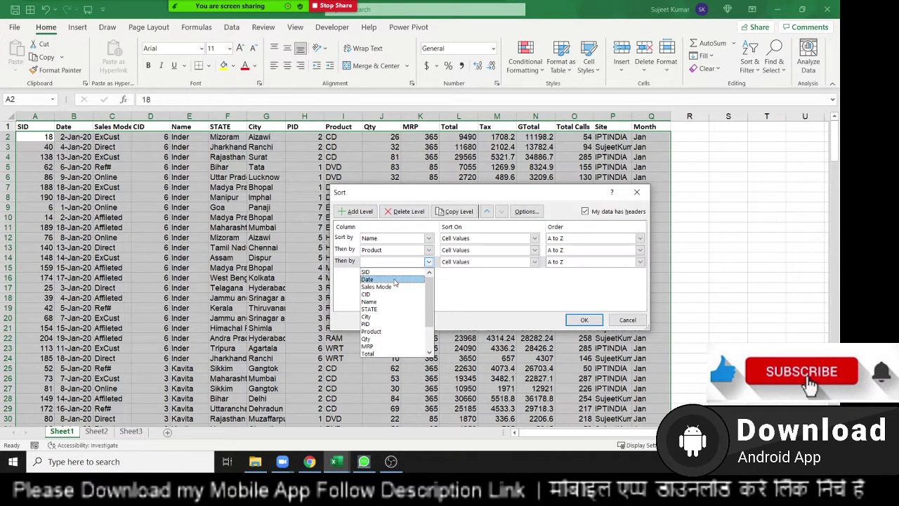
click(396, 345)
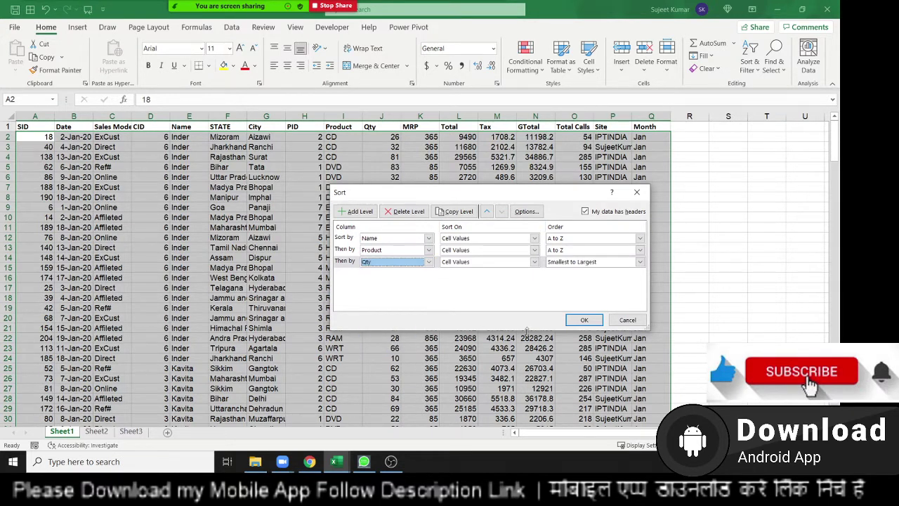
click(584, 320)
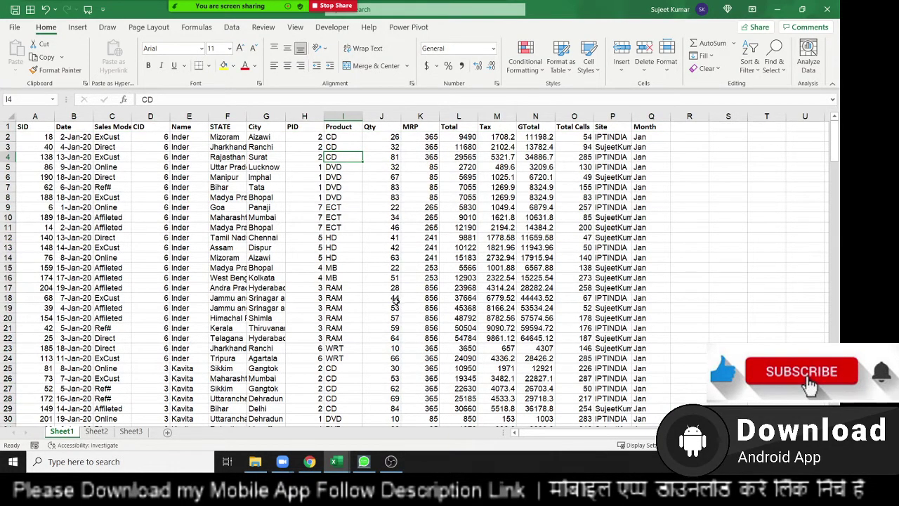
scroll(395, 302, down, 5)
scroll(395, 303, down, 5)
scroll(394, 302, down, 4)
scroll(395, 303, up, 5)
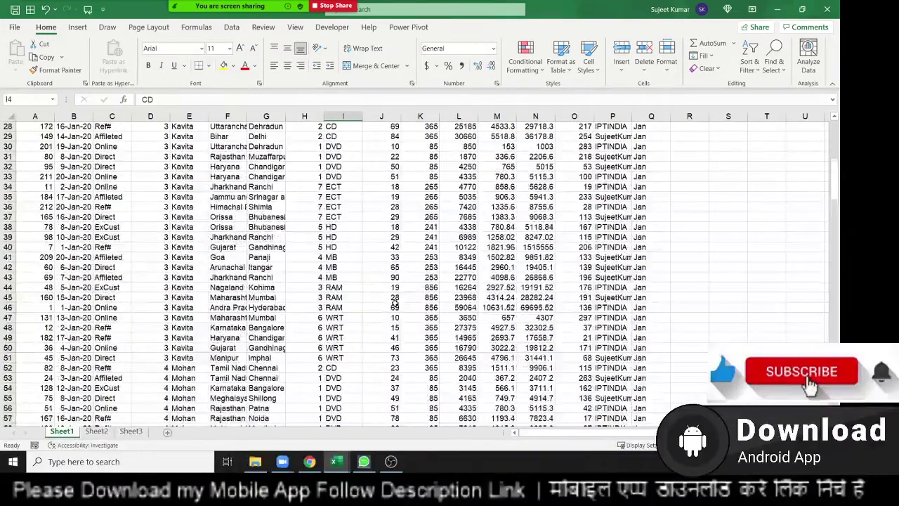
scroll(395, 306, up, 9)
scroll(395, 307, down, 5)
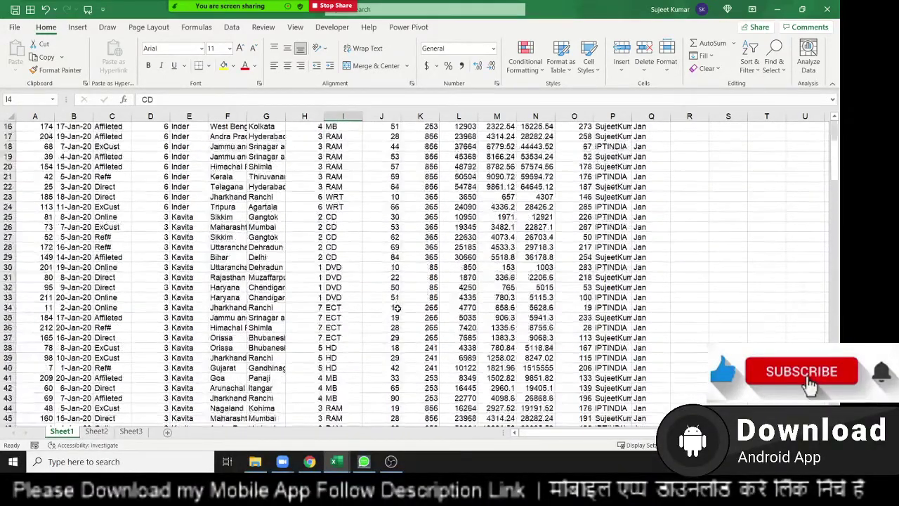
scroll(396, 307, down, 10)
scroll(395, 307, down, 3)
scroll(397, 308, up, 15)
scroll(397, 308, up, 3)
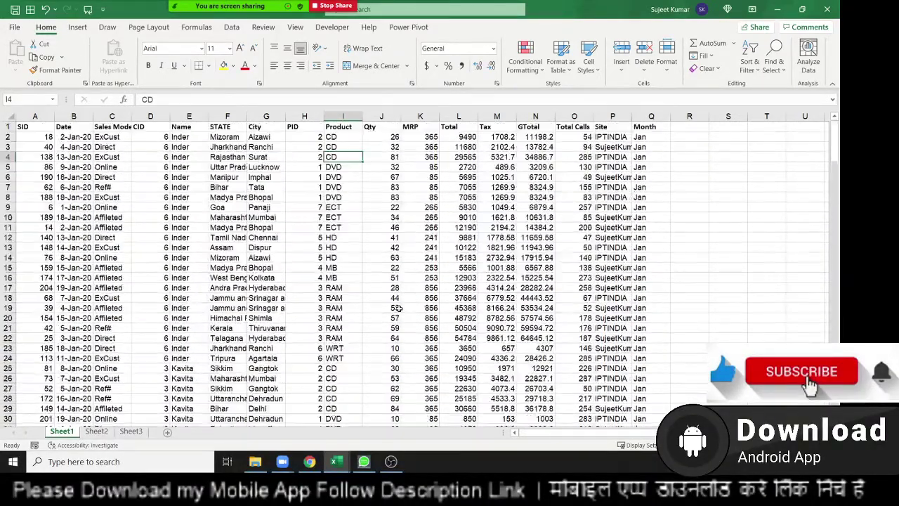
drag(349, 137, 350, 159)
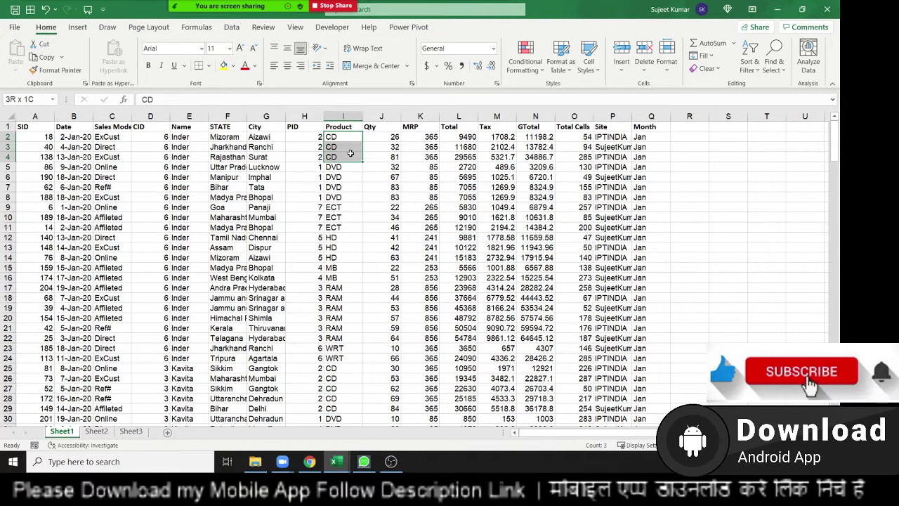
drag(395, 137, 395, 158)
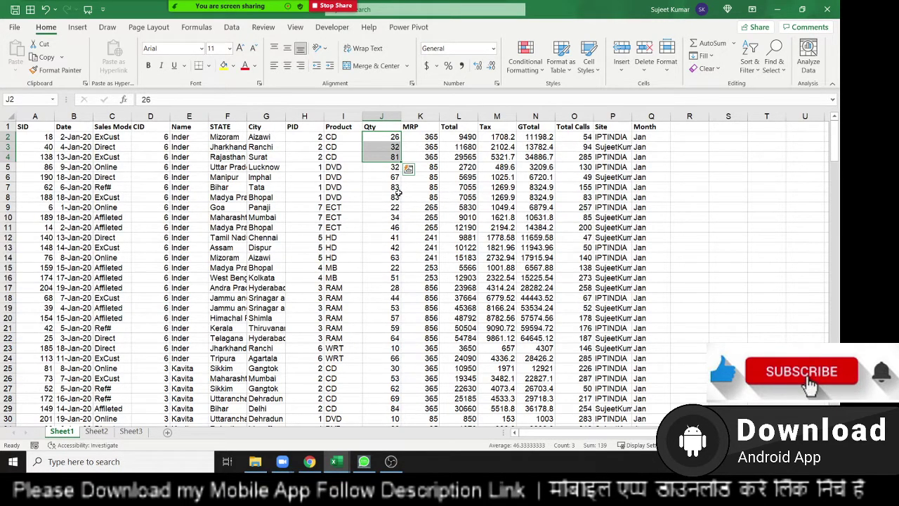
scroll(711, 284, down, 1)
Fill the month sequence down the Month column from JAN in Q2.
scroll(712, 285, up, 1)
click(650, 138)
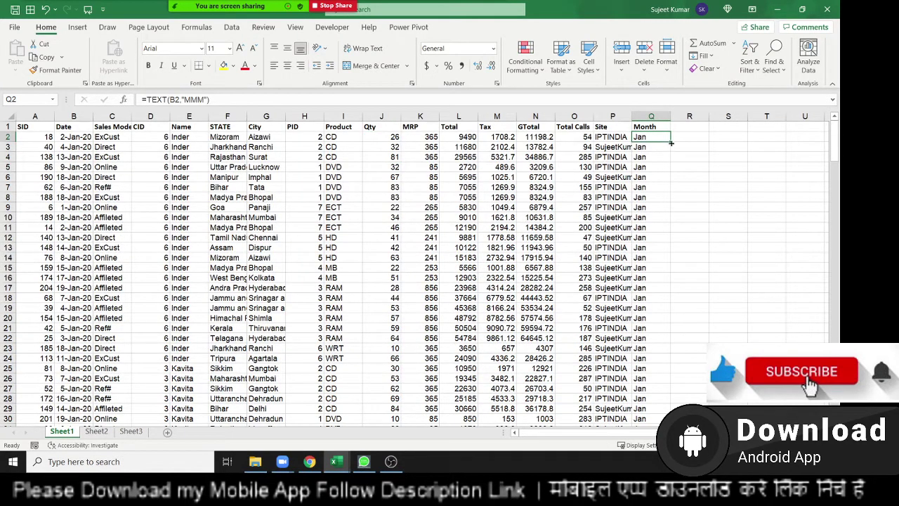
click(671, 145)
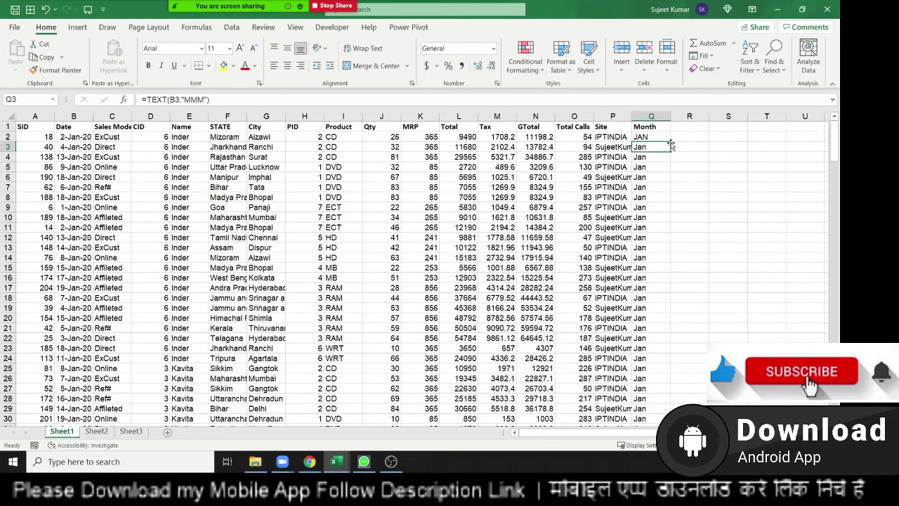
click(666, 136)
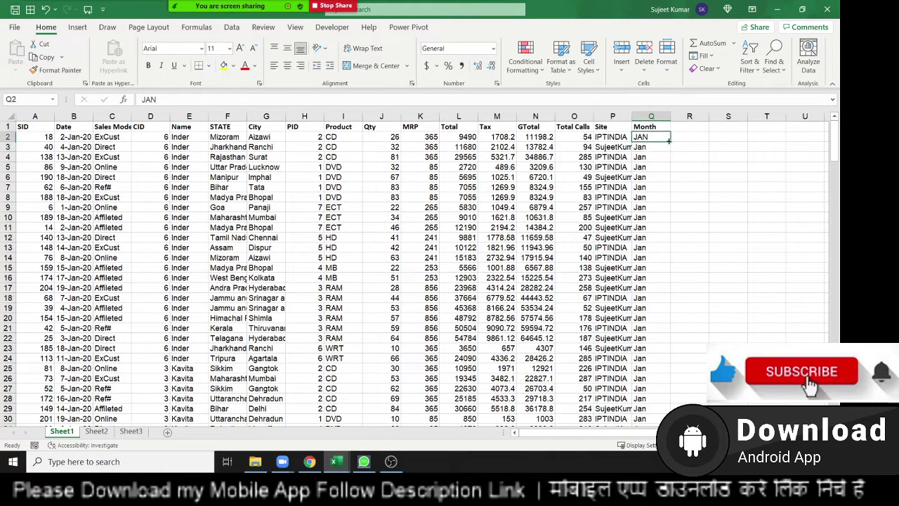
double_click(668, 141)
Select the Month header Q1 and bring up the sorting options.
click(503, 177)
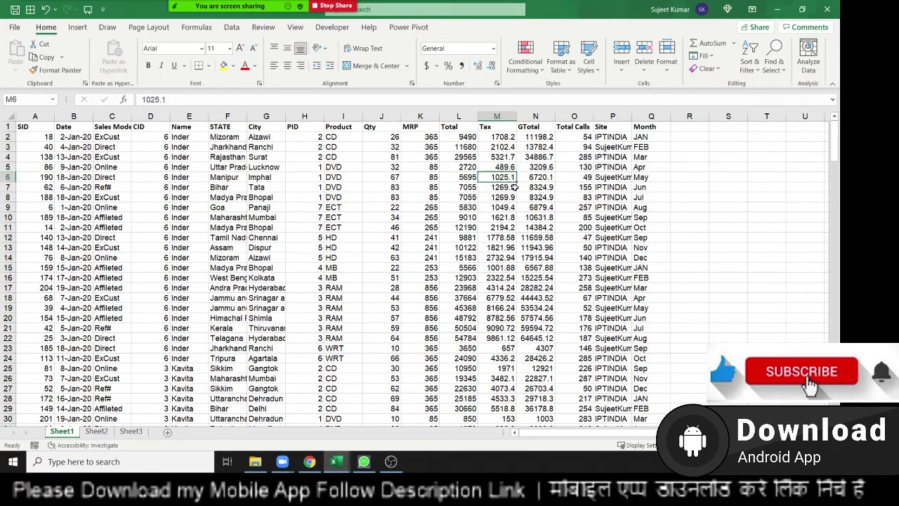
click(659, 126)
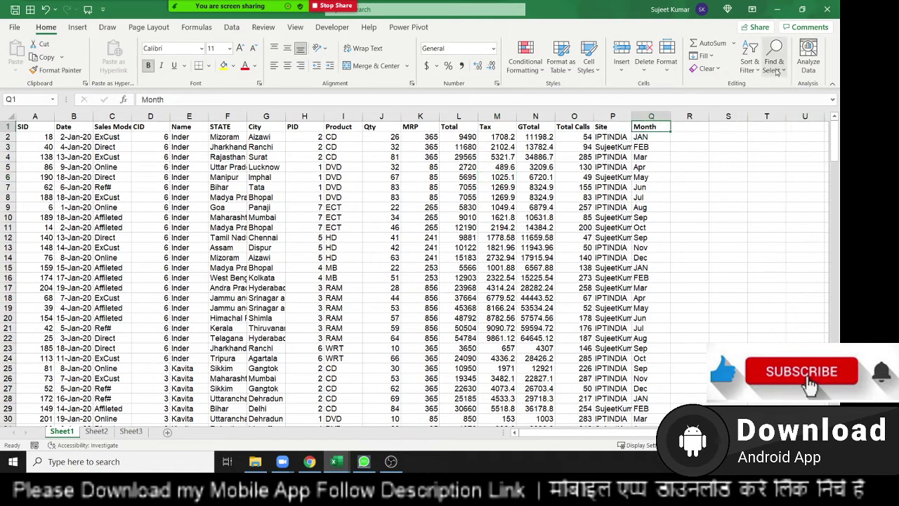
click(744, 71)
click(763, 90)
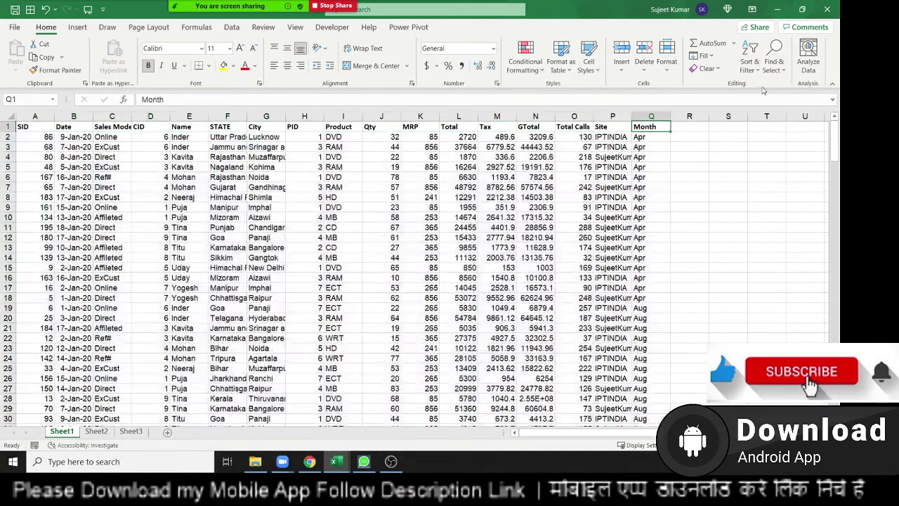
drag(648, 148, 657, 307)
scroll(652, 239, down, 3)
scroll(654, 257, down, 4)
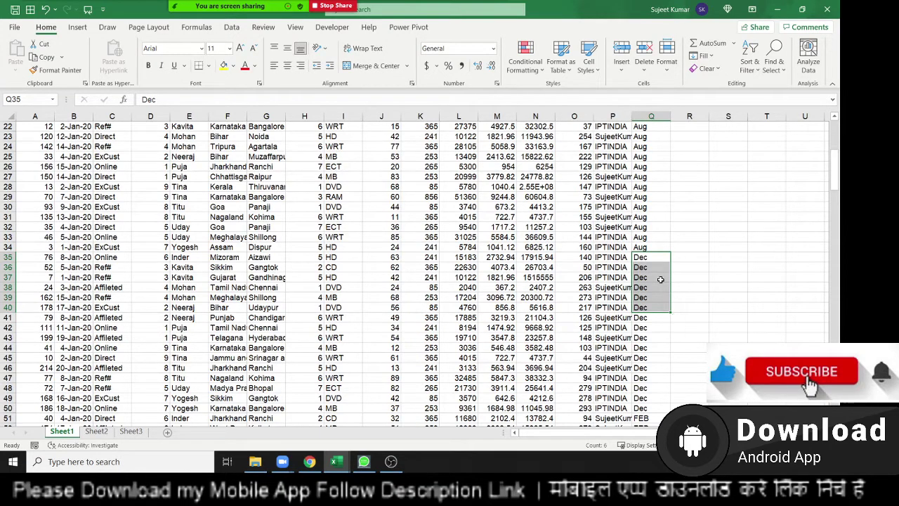
scroll(660, 280, up, 6)
scroll(660, 279, up, 1)
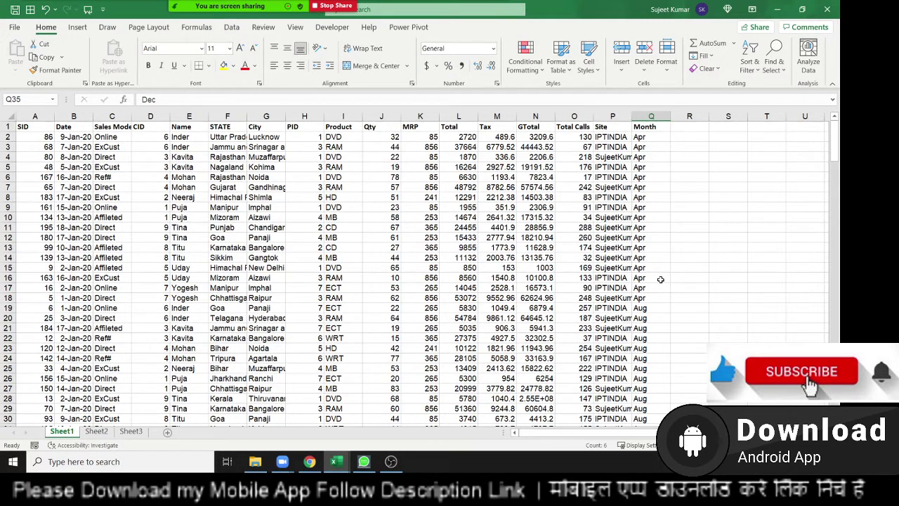
click(618, 158)
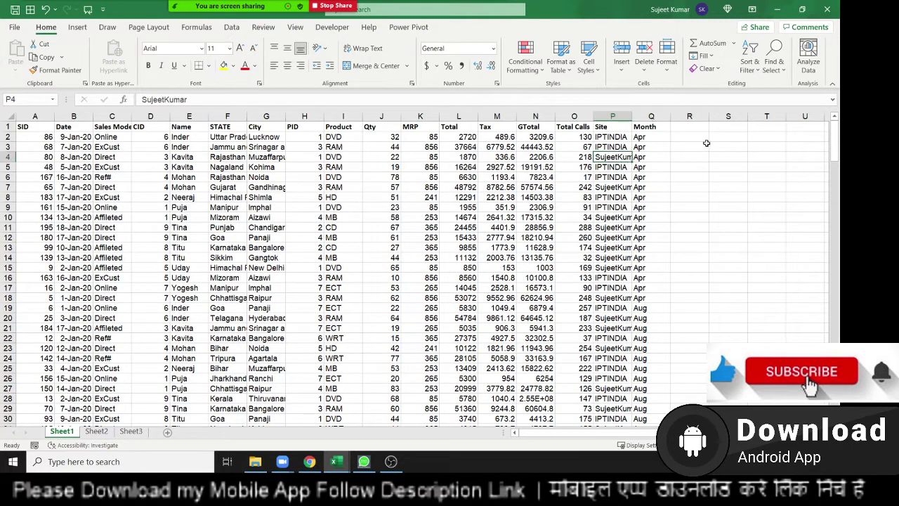
Custom-sort the table by Month using the Jan, Feb, Mar… custom list.
click(751, 67)
click(757, 117)
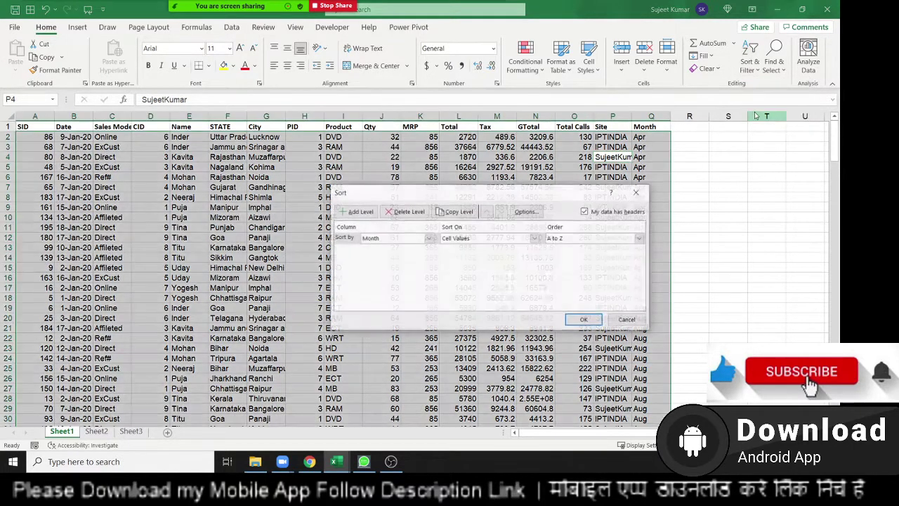
click(570, 240)
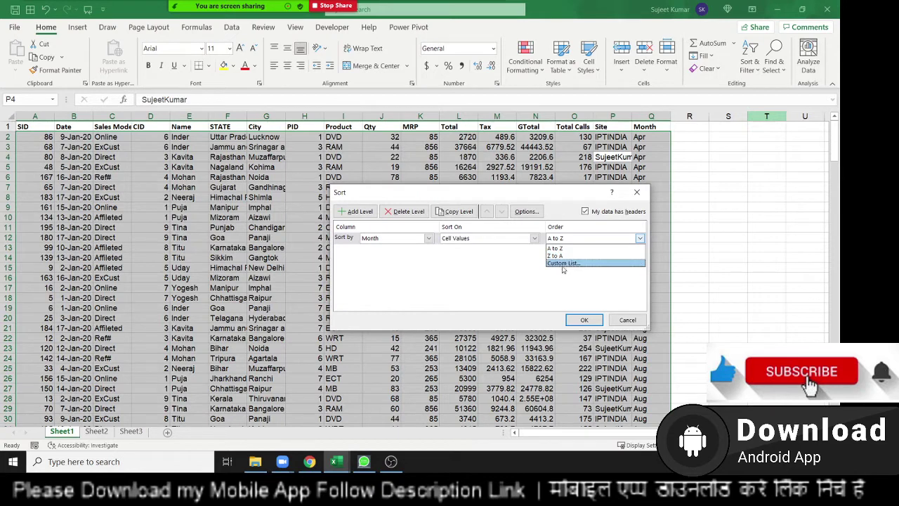
click(562, 264)
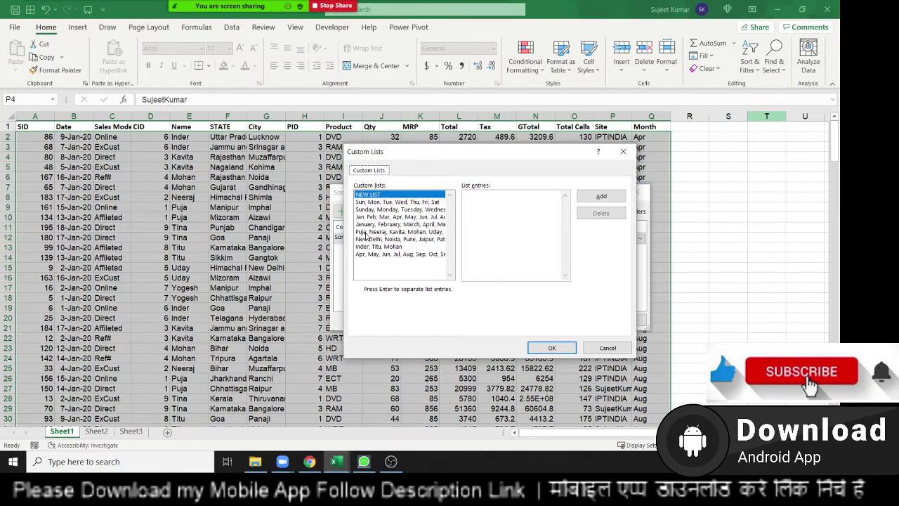
click(366, 217)
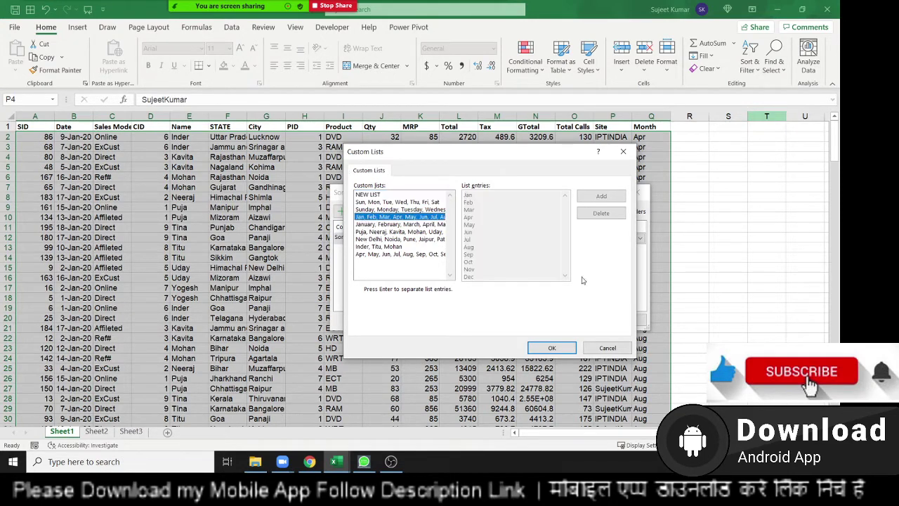
click(552, 348)
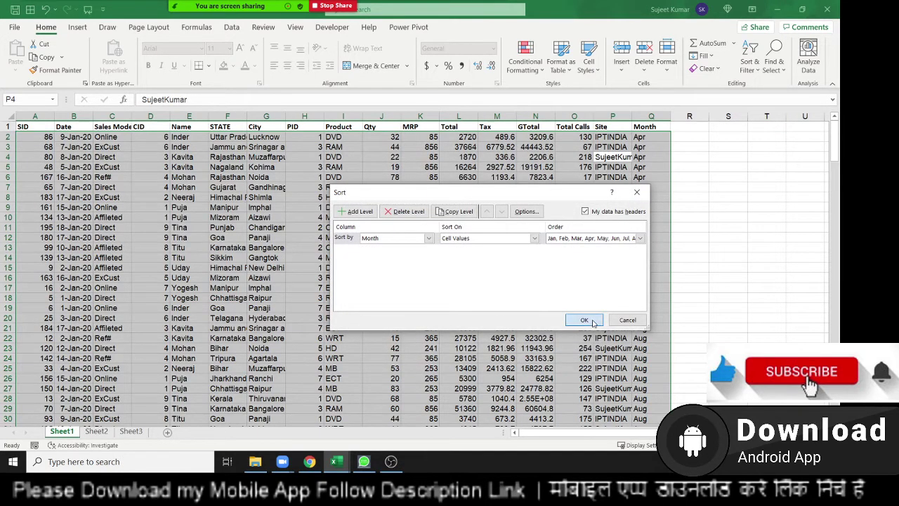
click(582, 319)
Select and scroll through the Month column to check the JAN-to-Apr order.
drag(640, 177, 641, 422)
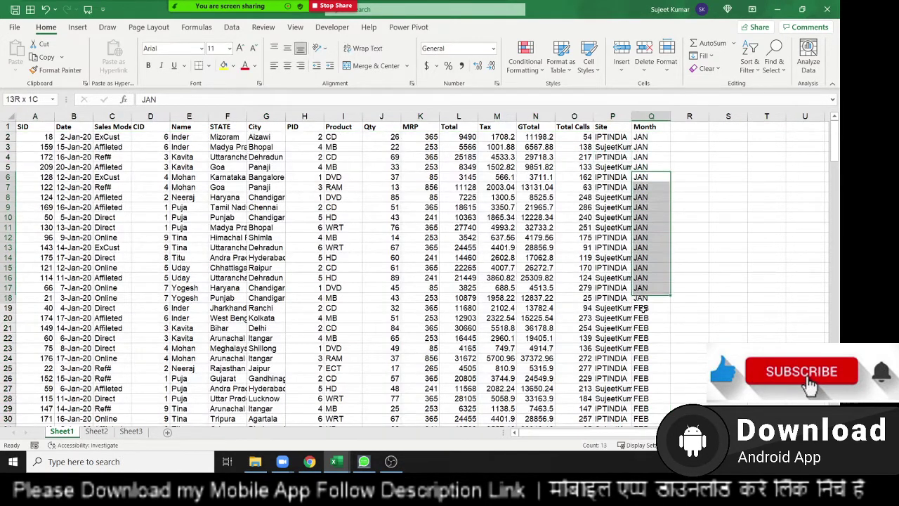
scroll(641, 393, down, 5)
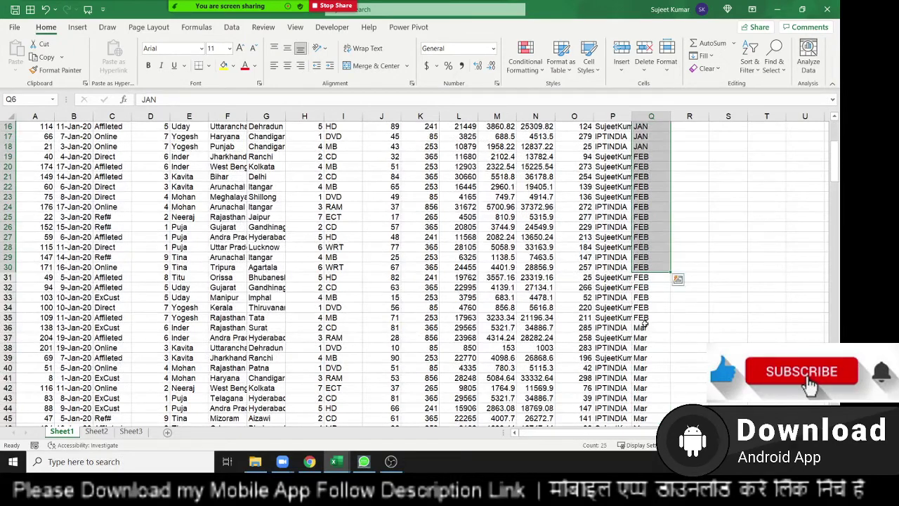
drag(640, 322, 642, 415)
scroll(645, 419, down, 6)
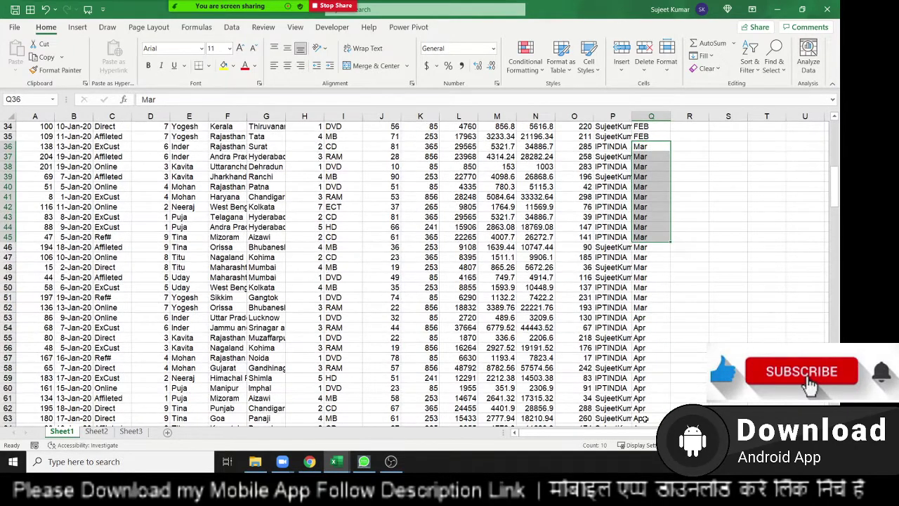
scroll(645, 418, up, 1)
scroll(645, 415, up, 10)
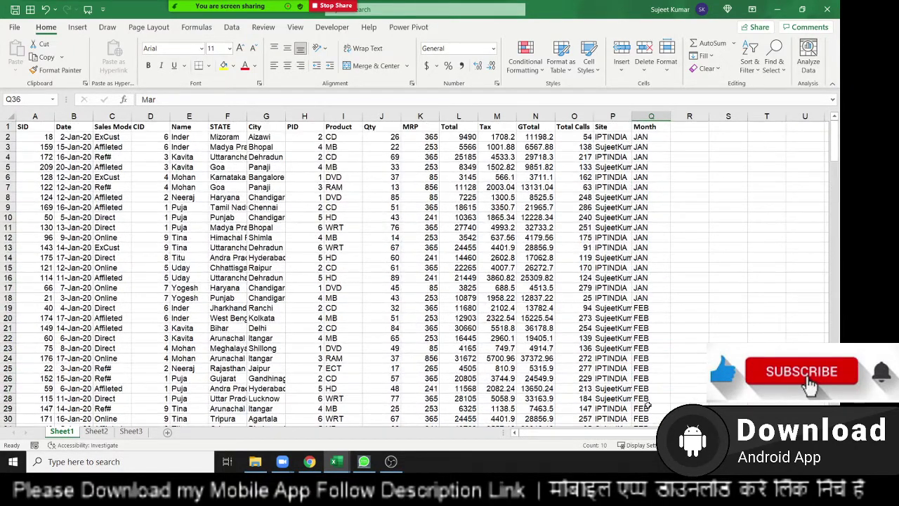
Custom-sort Month by the Apr, May, Jun… list so Apr rows lead, then review the column.
click(480, 219)
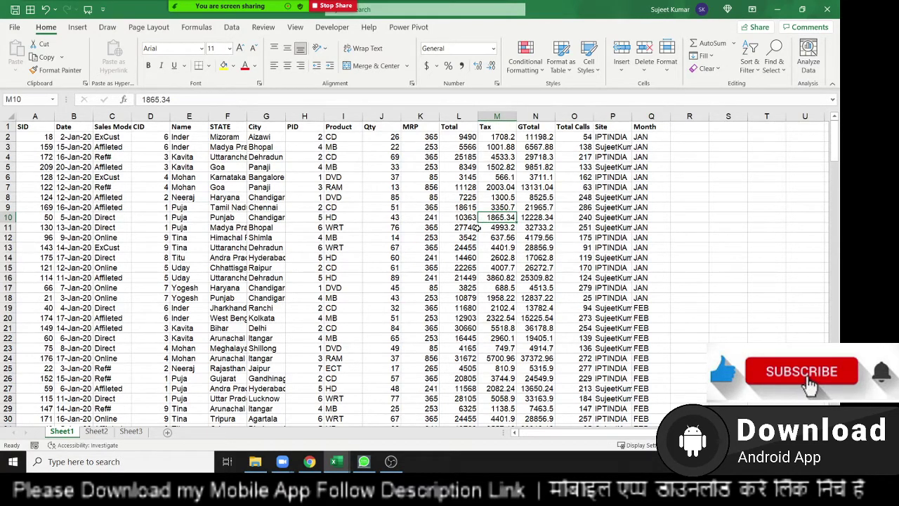
click(751, 67)
click(762, 117)
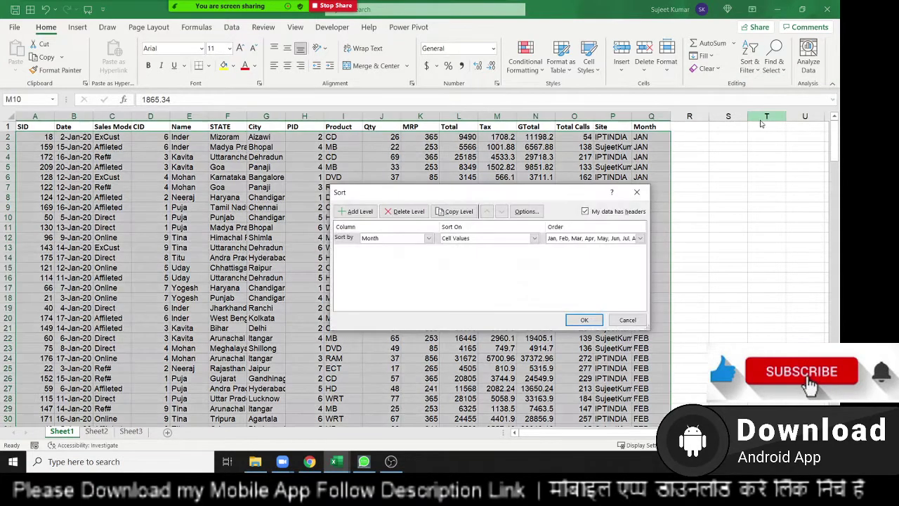
click(574, 238)
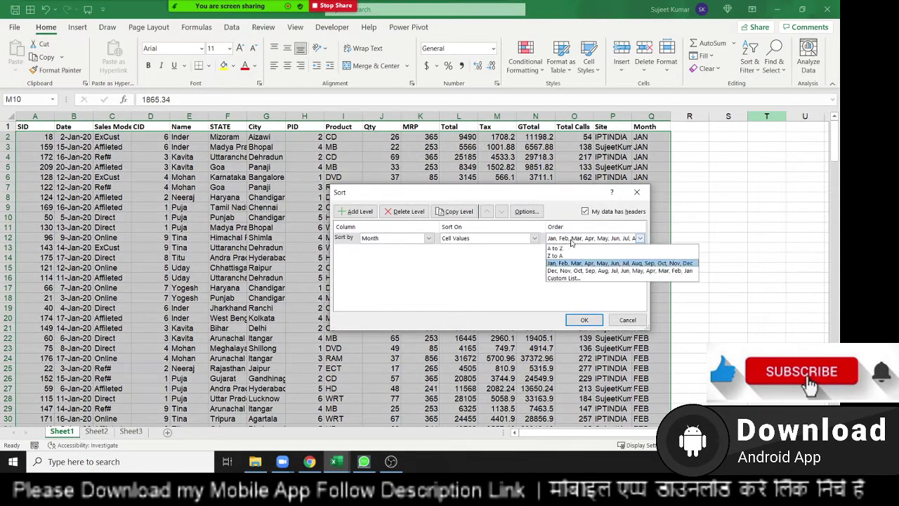
click(570, 281)
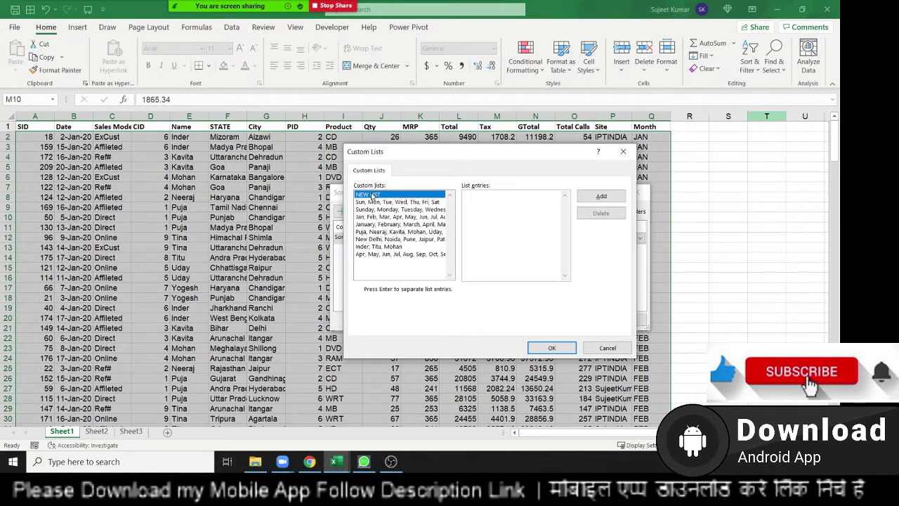
click(400, 253)
mouse_move(475, 197)
mouse_down()
mouse_move(481, 287)
mouse_move(483, 186)
mouse_up()
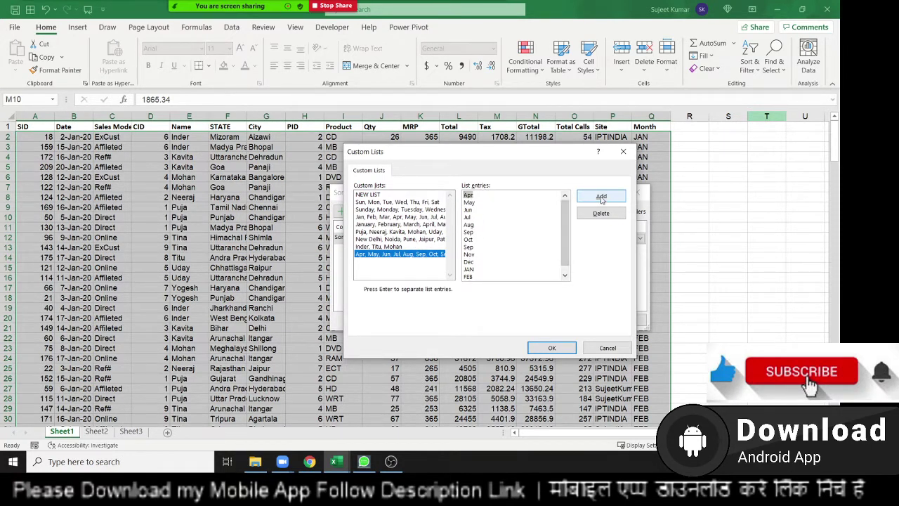
click(552, 350)
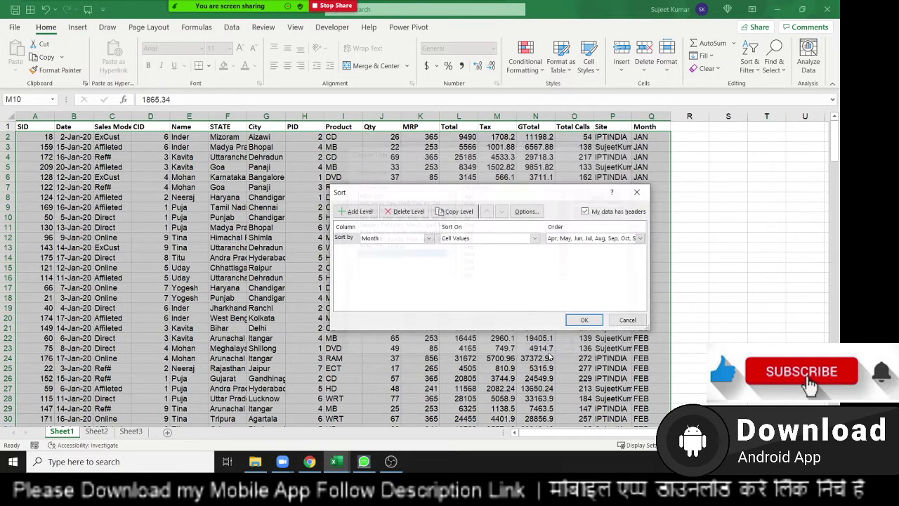
click(584, 320)
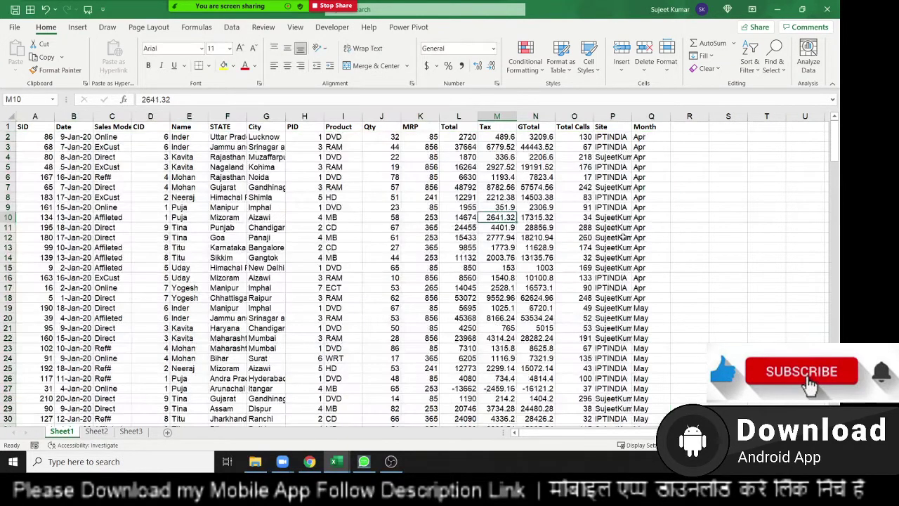
mouse_move(644, 146)
mouse_down()
mouse_move(627, 439)
mouse_move(642, 418)
mouse_up()
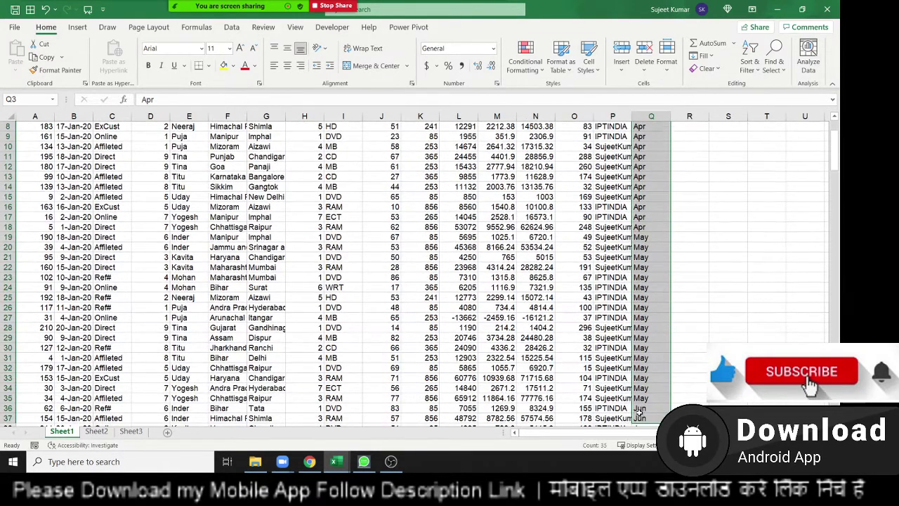
scroll(640, 411, up, 2)
Start a custom sort keyed on the Name column.
click(250, 198)
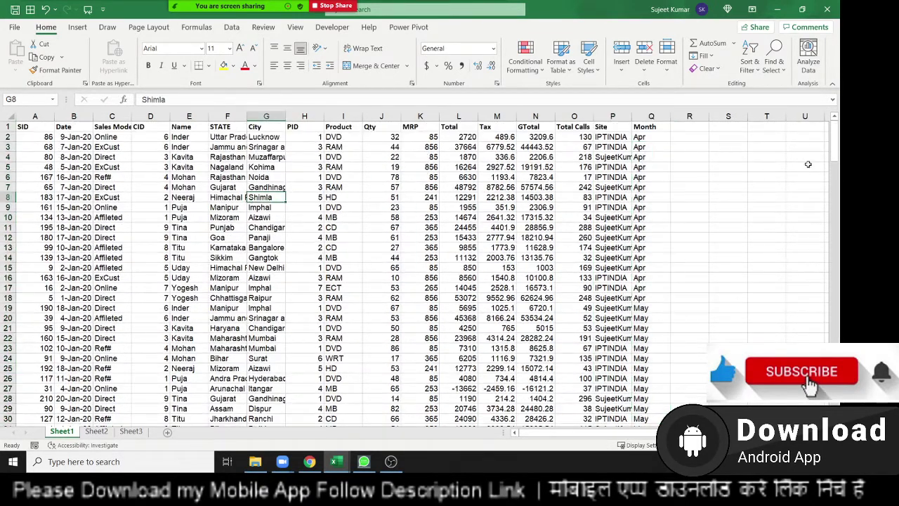
click(750, 73)
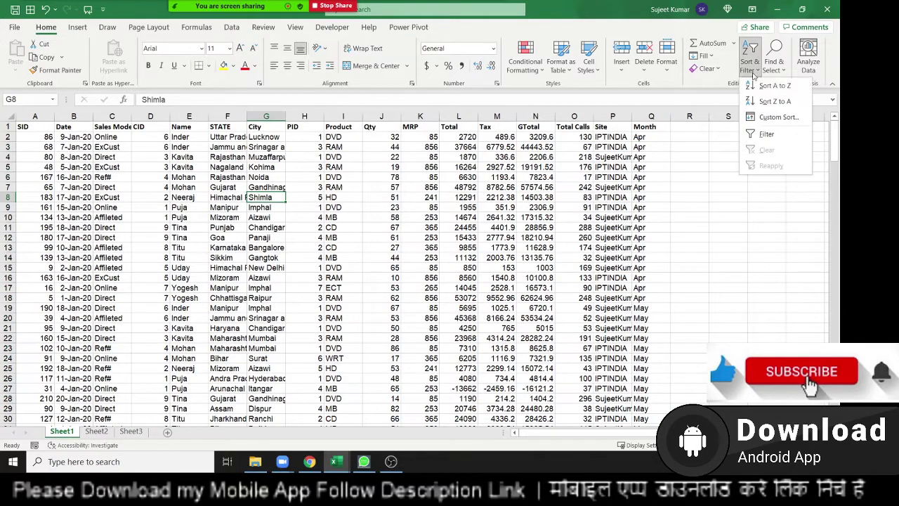
click(766, 119)
click(428, 238)
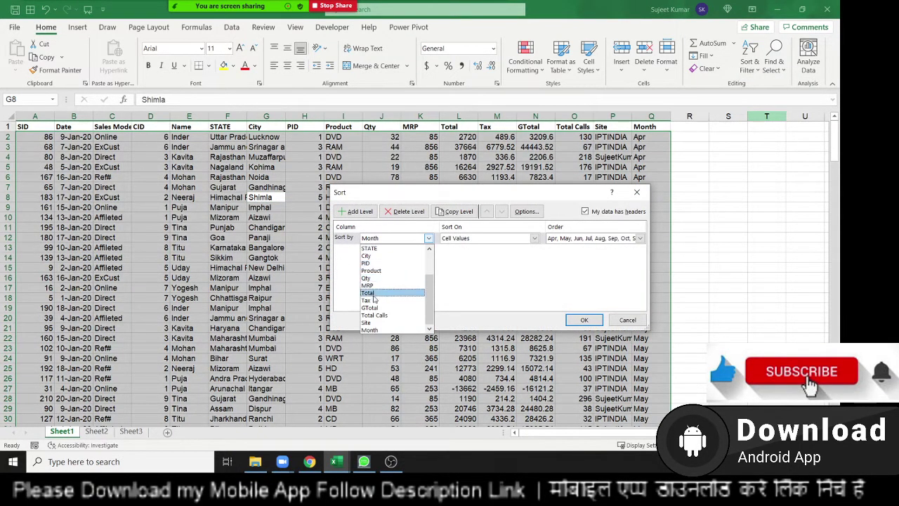
scroll(380, 280, up, 2)
click(378, 278)
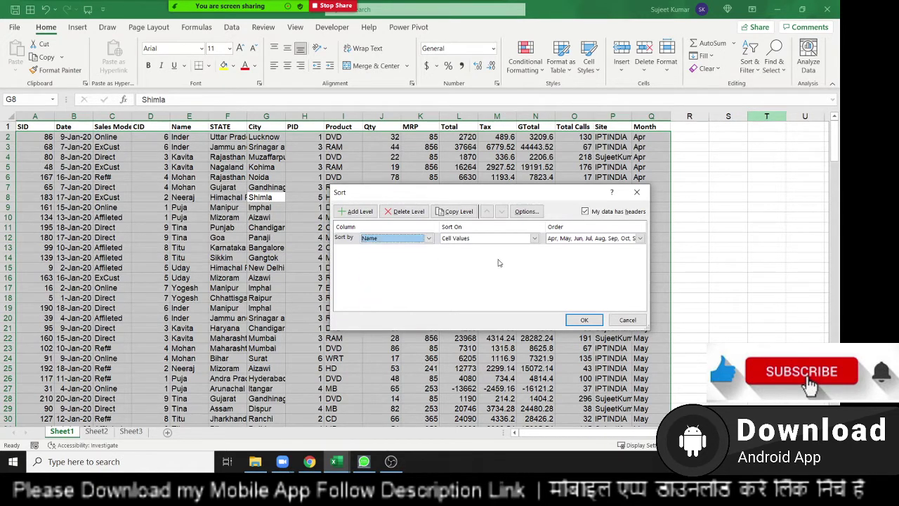
Order names by the custom list Inder, Titu, Mohan and apply the sort.
click(570, 239)
click(565, 278)
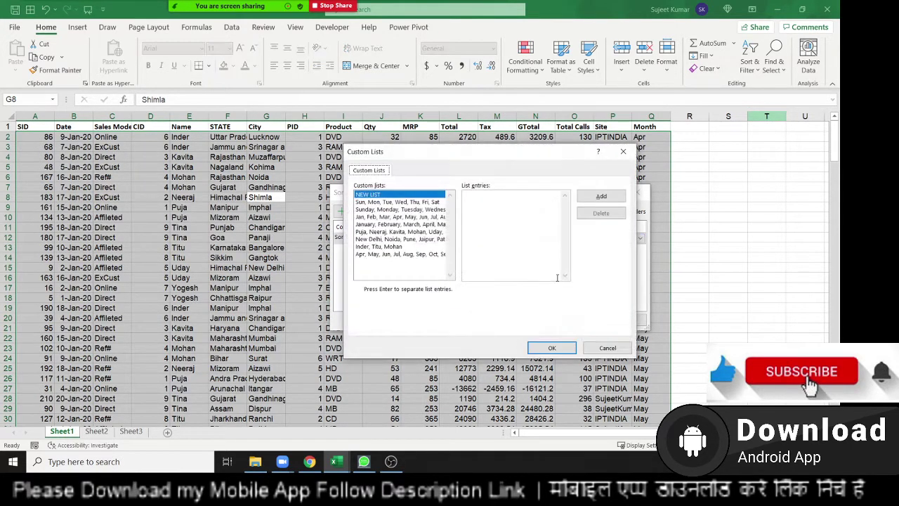
click(472, 200)
click(386, 247)
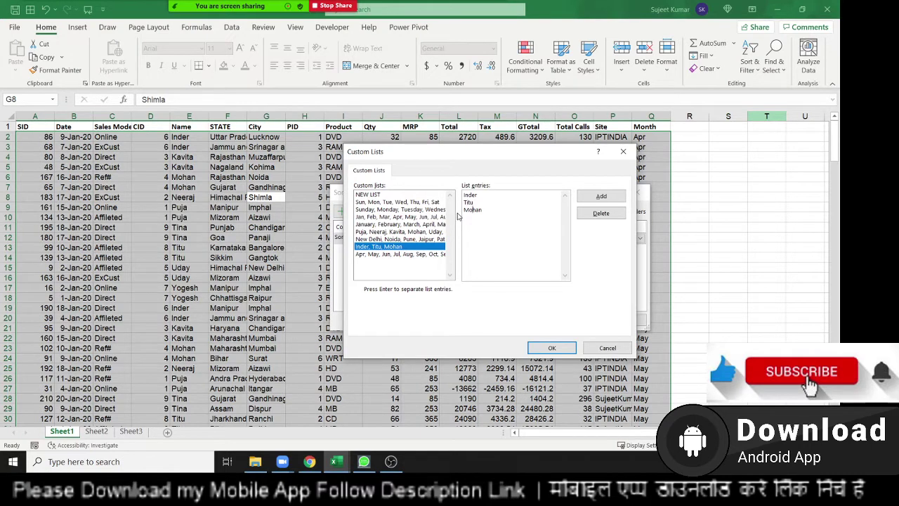
drag(489, 213, 463, 201)
click(472, 224)
drag(483, 212, 445, 188)
drag(501, 208, 463, 191)
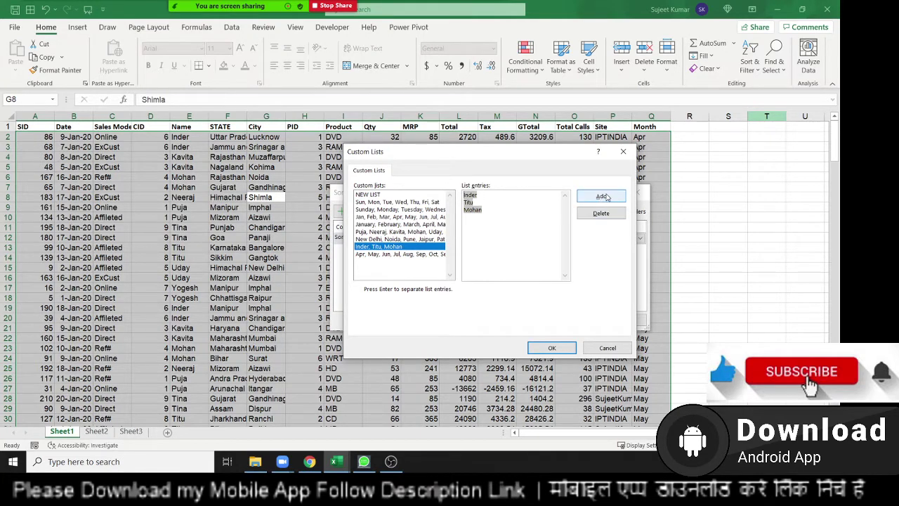
click(552, 348)
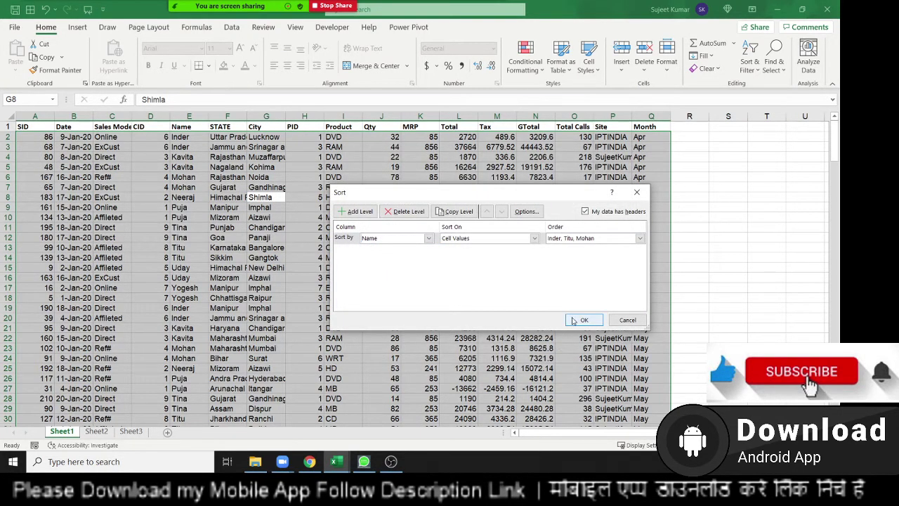
click(582, 320)
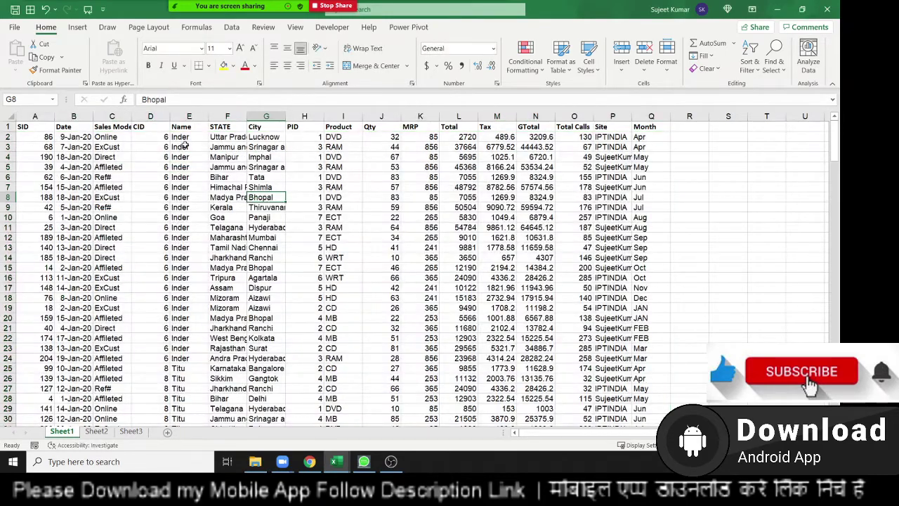
Select the Inder and Mohan name blocks and scroll through to verify the grouping.
drag(181, 147, 187, 293)
scroll(187, 294, down, 5)
scroll(187, 293, down, 5)
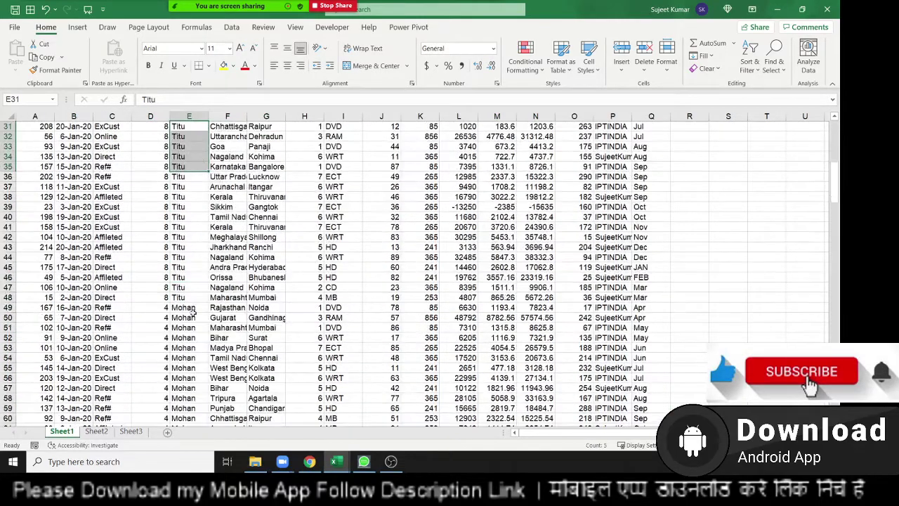
drag(183, 328, 195, 374)
scroll(196, 372, down, 6)
scroll(198, 371, down, 6)
scroll(200, 367, down, 4)
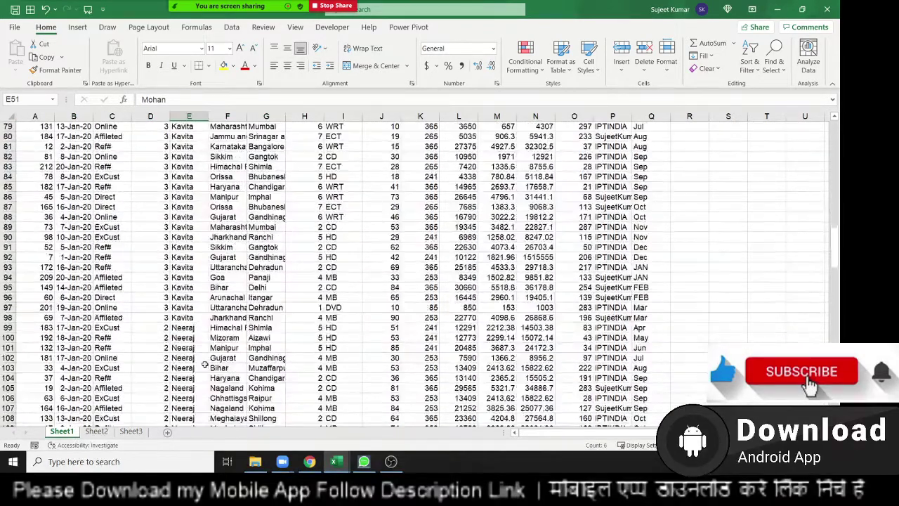
scroll(204, 363, up, 4)
scroll(203, 363, down, 6)
scroll(201, 365, down, 9)
scroll(198, 367, down, 7)
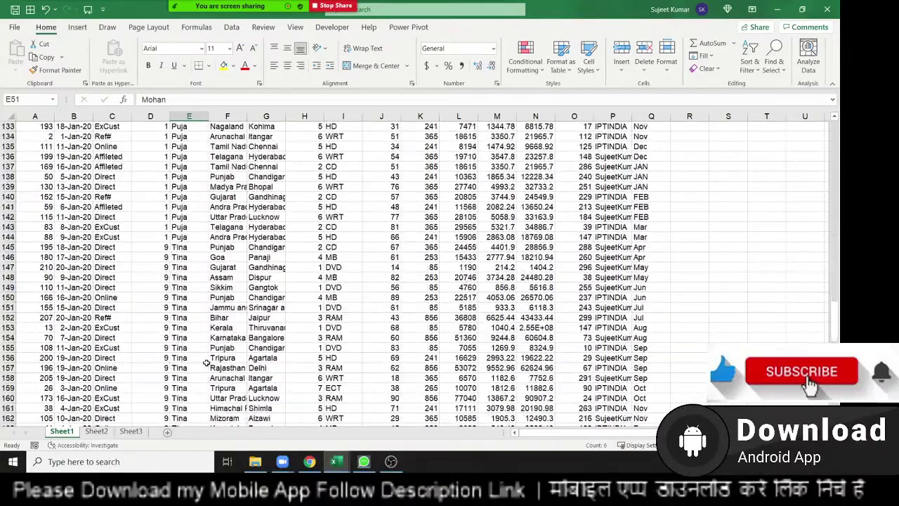
scroll(194, 369, down, 5)
scroll(195, 366, up, 1)
scroll(197, 364, up, 4)
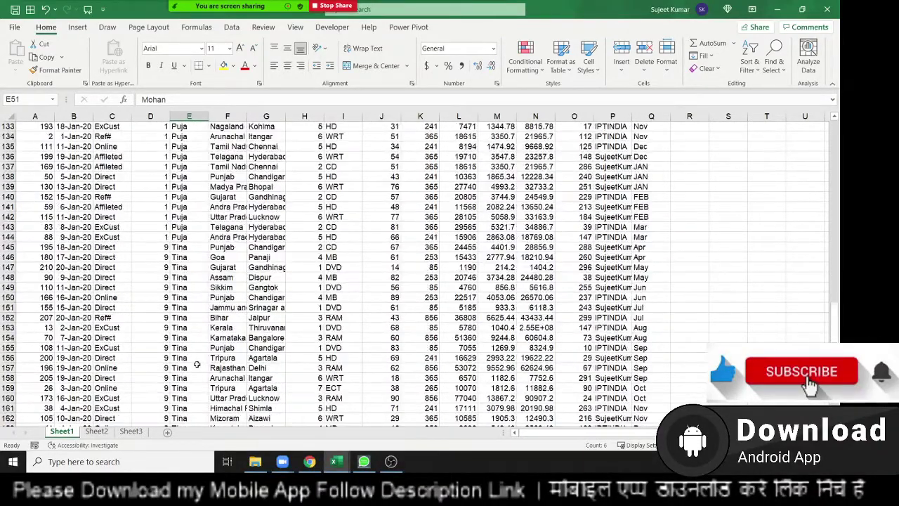
scroll(196, 367, up, 5)
scroll(186, 379, up, 10)
scroll(176, 394, up, 12)
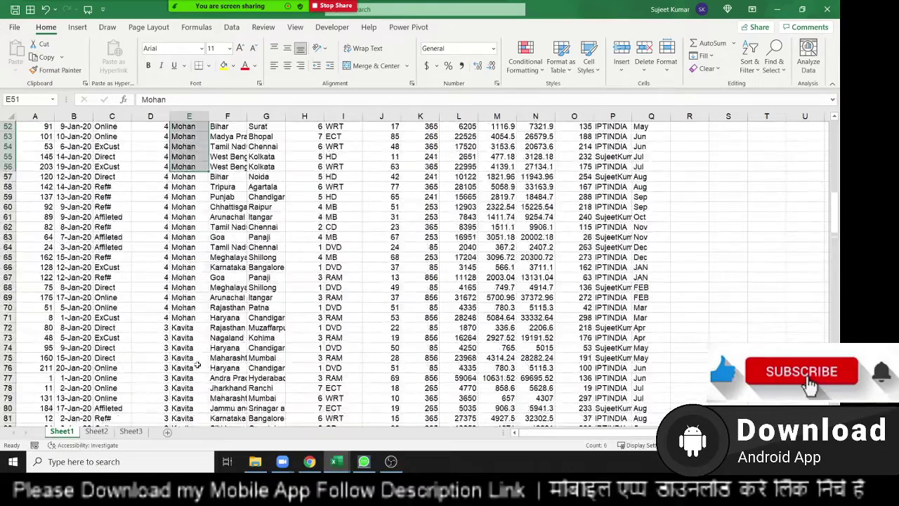
scroll(166, 409, up, 8)
scroll(164, 413, up, 9)
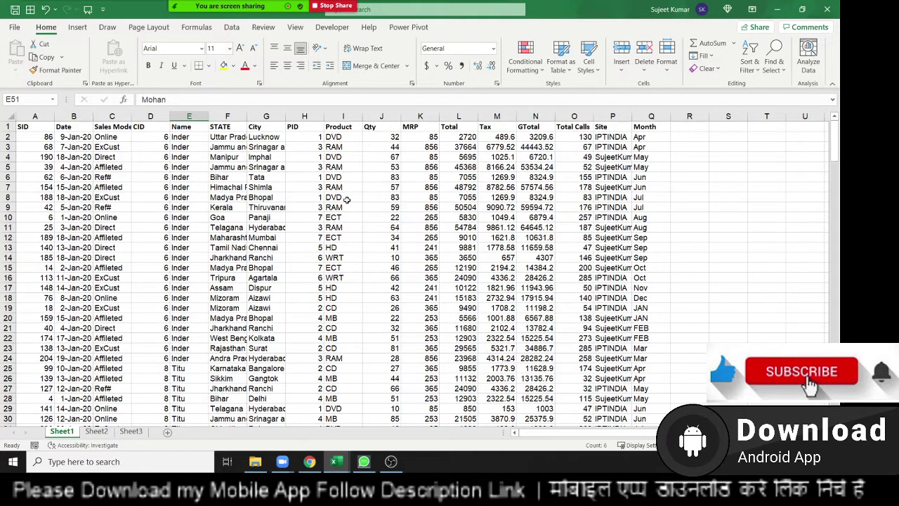
Fill Product cells I8 (DVD) and I18 (HD) with yellow.
click(344, 198)
click(223, 65)
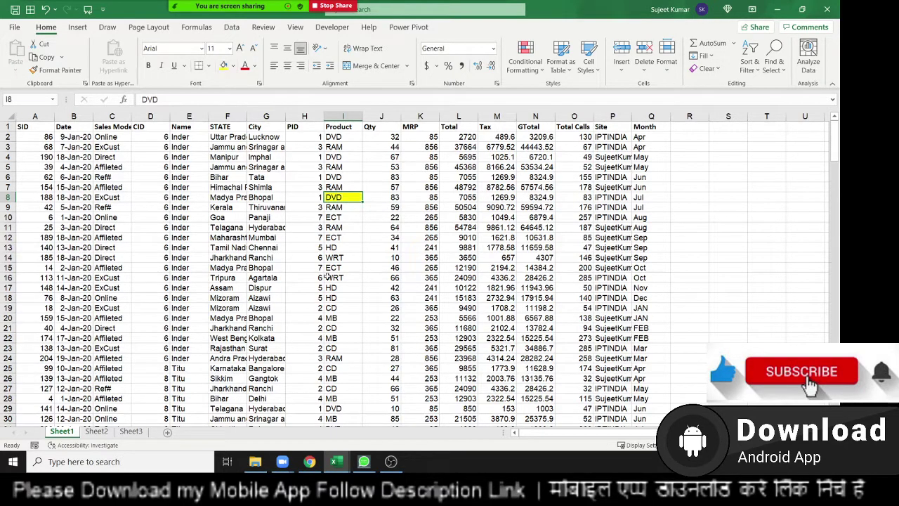
click(330, 288)
click(342, 298)
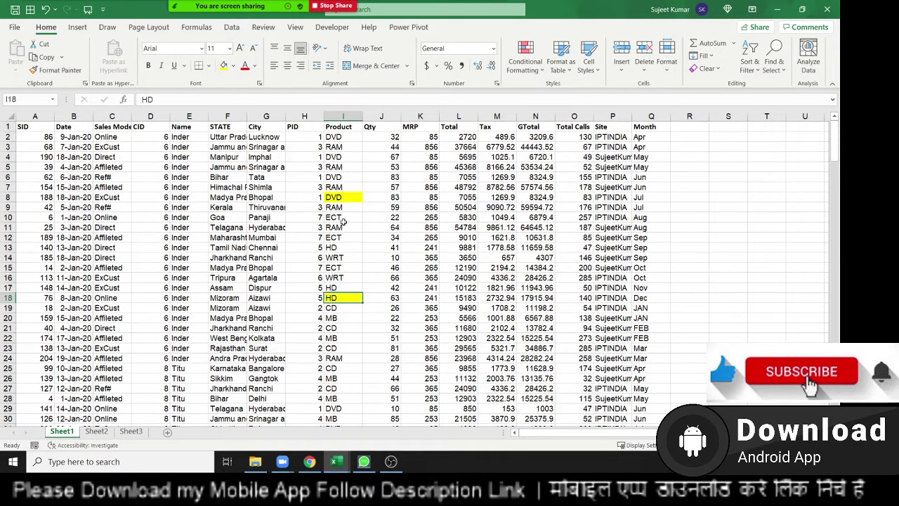
scroll(348, 281, down, 2)
scroll(347, 283, down, 2)
scroll(347, 284, down, 1)
Fill Product cells I35, I53 and I82 with yellow.
click(347, 286)
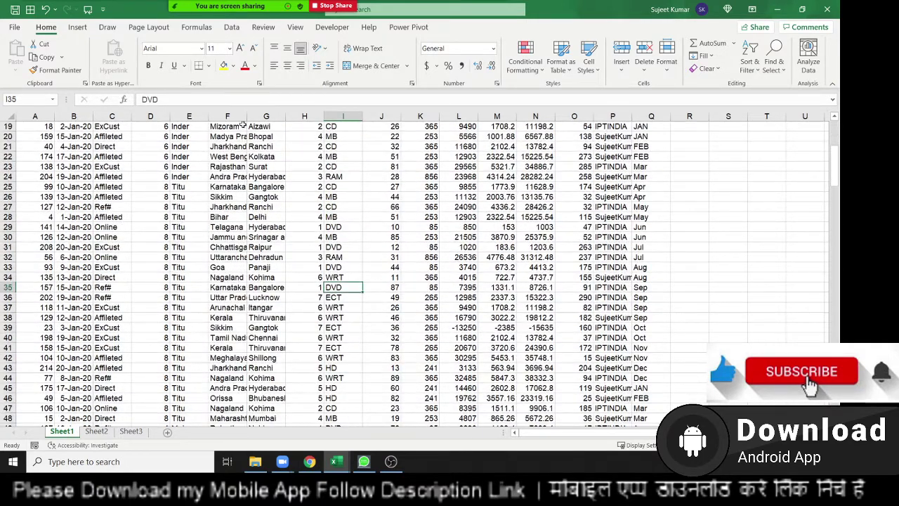
click(224, 66)
scroll(347, 349, down, 3)
click(347, 349)
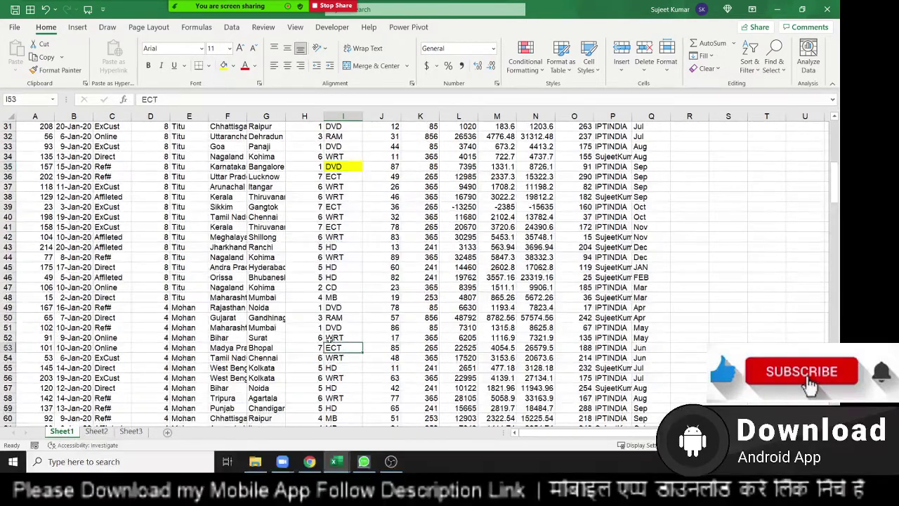
click(224, 65)
scroll(442, 312, down, 6)
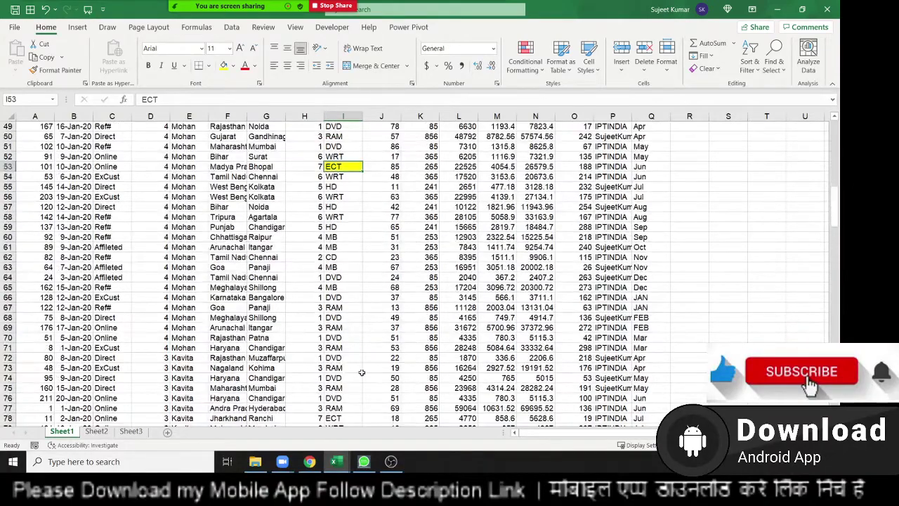
scroll(358, 373, down, 4)
click(344, 338)
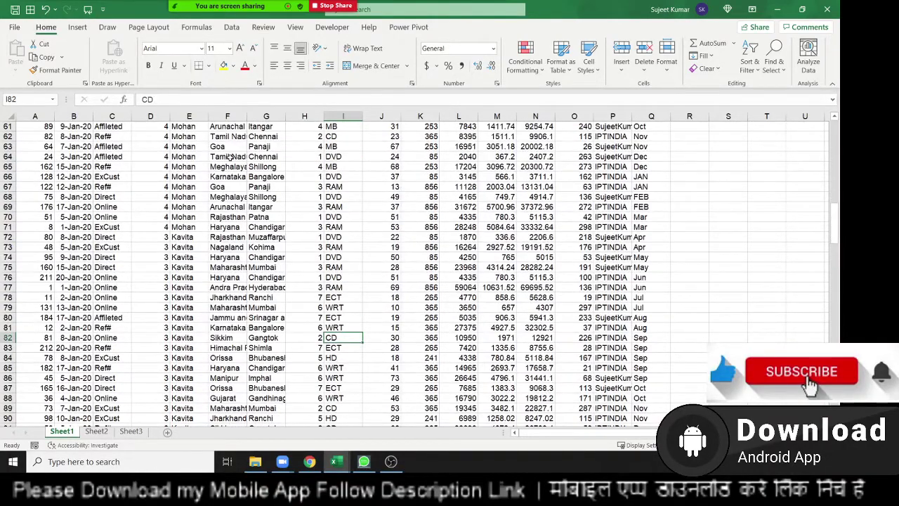
click(223, 66)
scroll(525, 344, up, 12)
scroll(525, 357, up, 8)
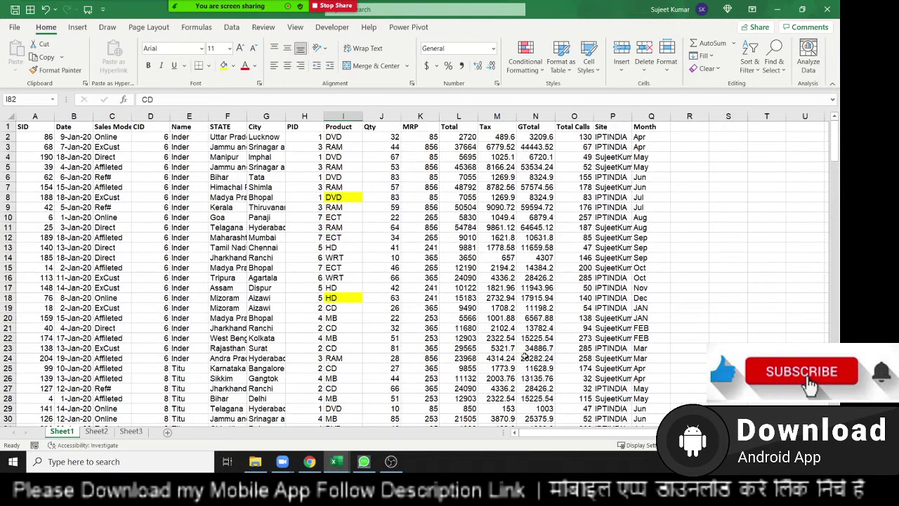
drag(369, 178, 355, 304)
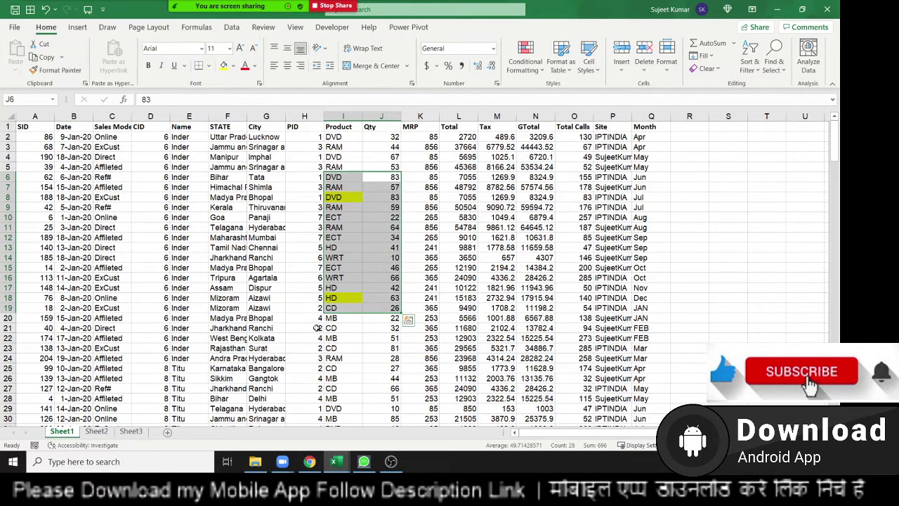
Start a custom sort keyed on the Product column.
click(320, 156)
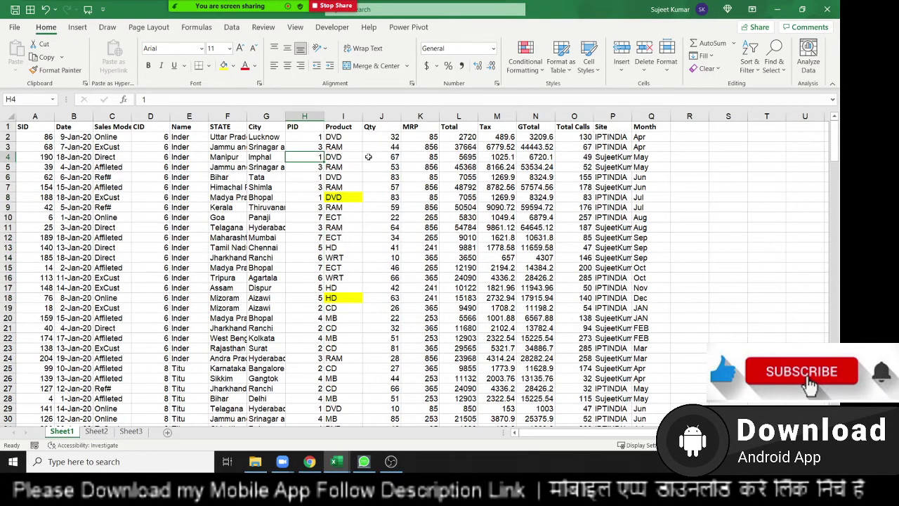
click(749, 65)
click(756, 120)
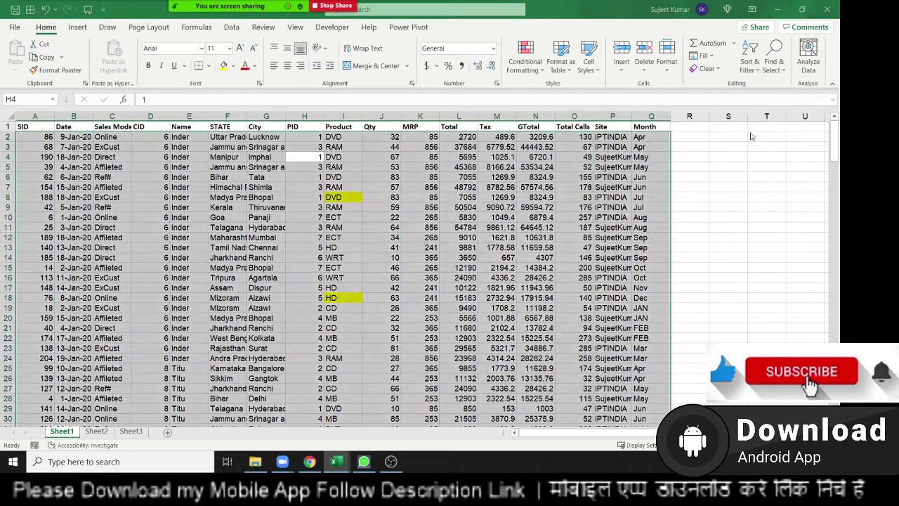
click(383, 239)
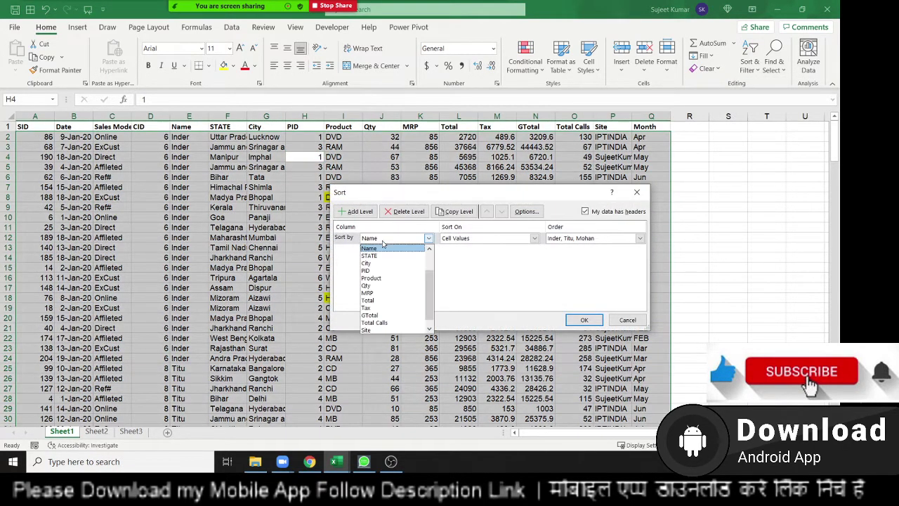
click(386, 279)
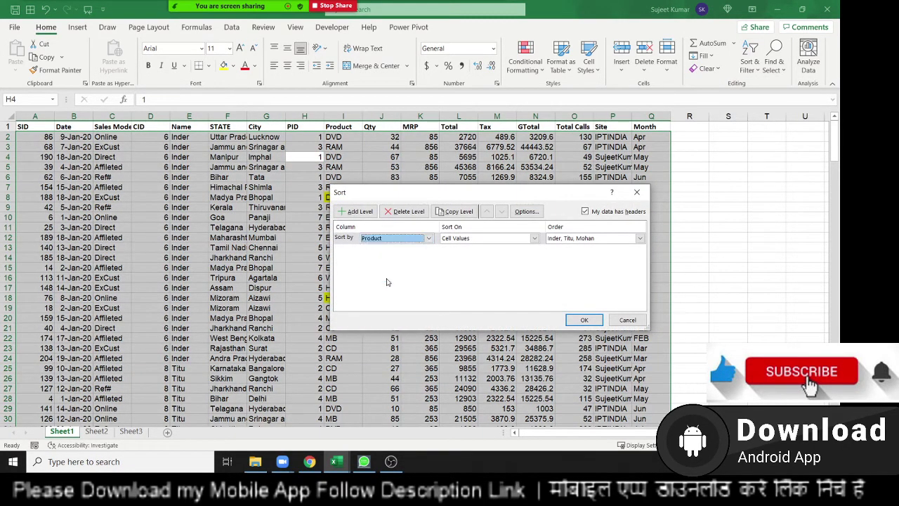
click(600, 325)
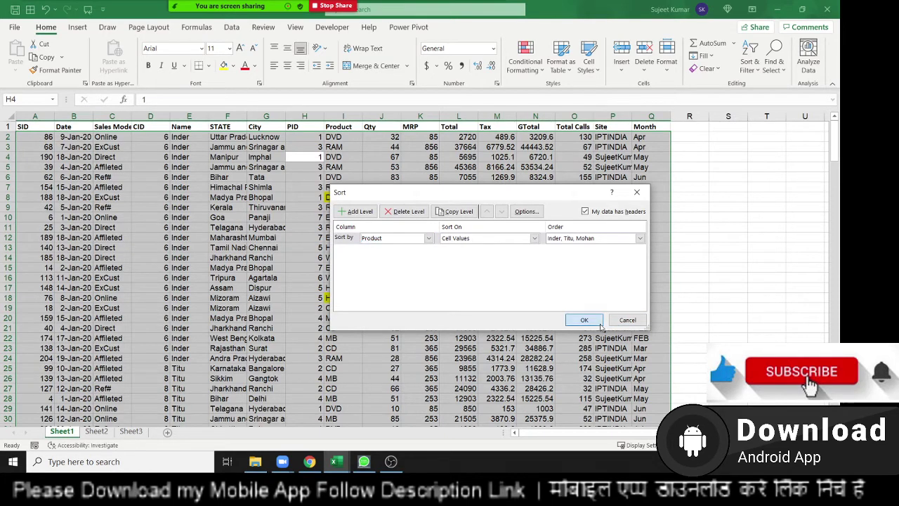
Sort Product on Cell Color with yellow On Top, then check the five yellow rows.
click(564, 239)
click(513, 242)
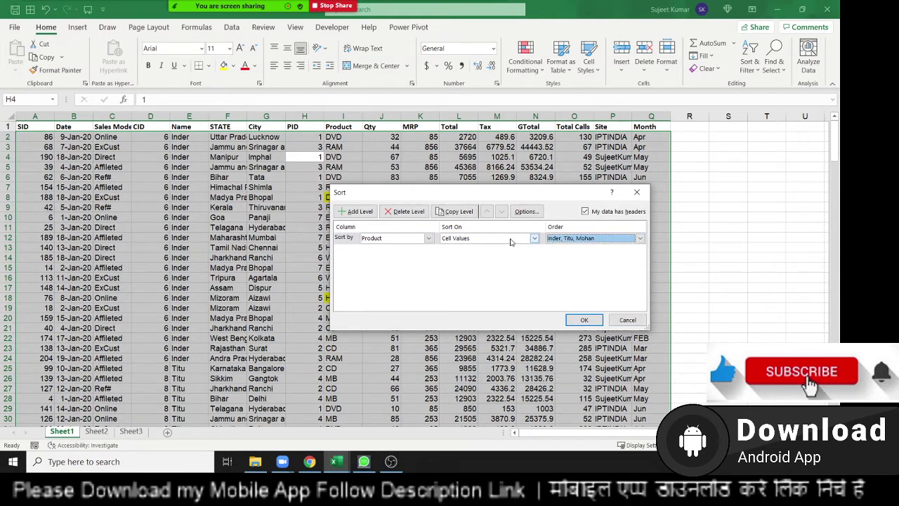
click(513, 242)
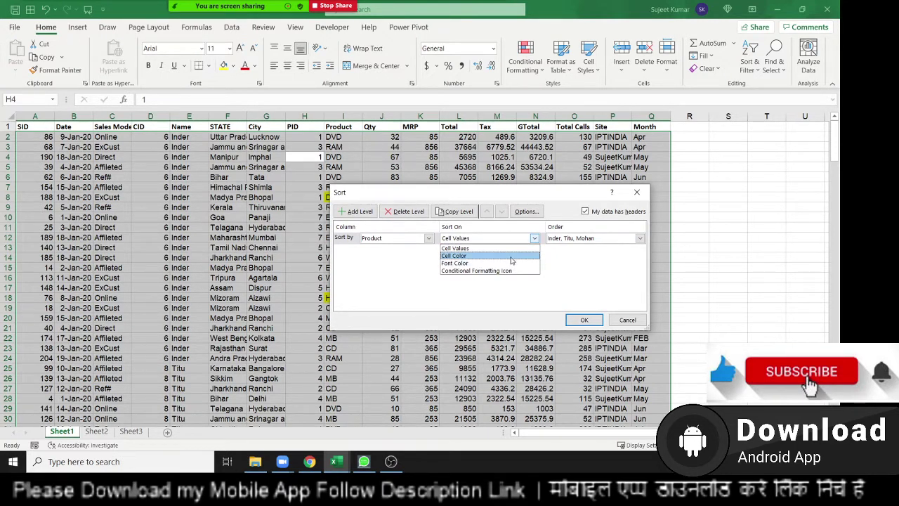
click(511, 257)
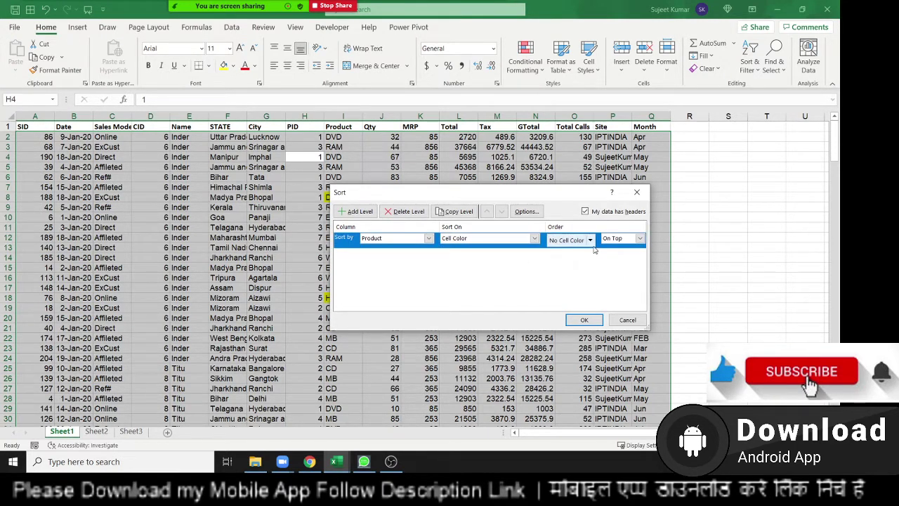
click(594, 242)
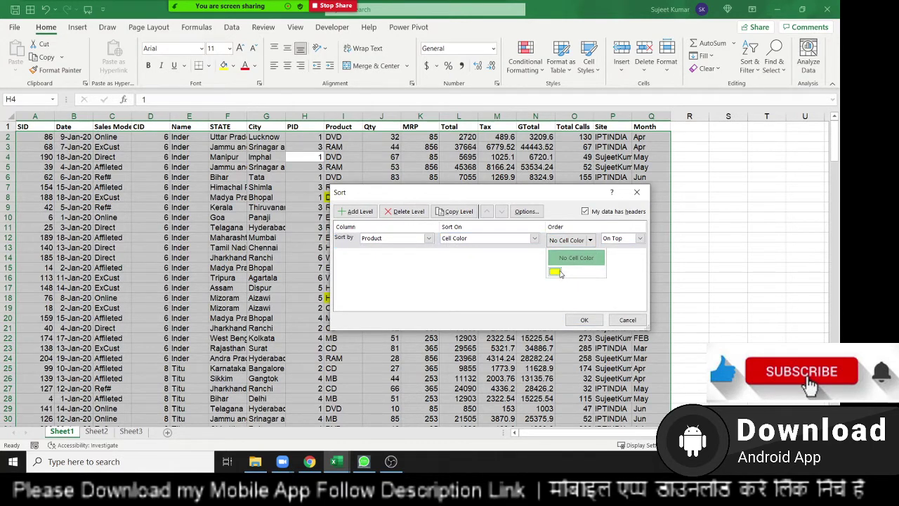
click(560, 273)
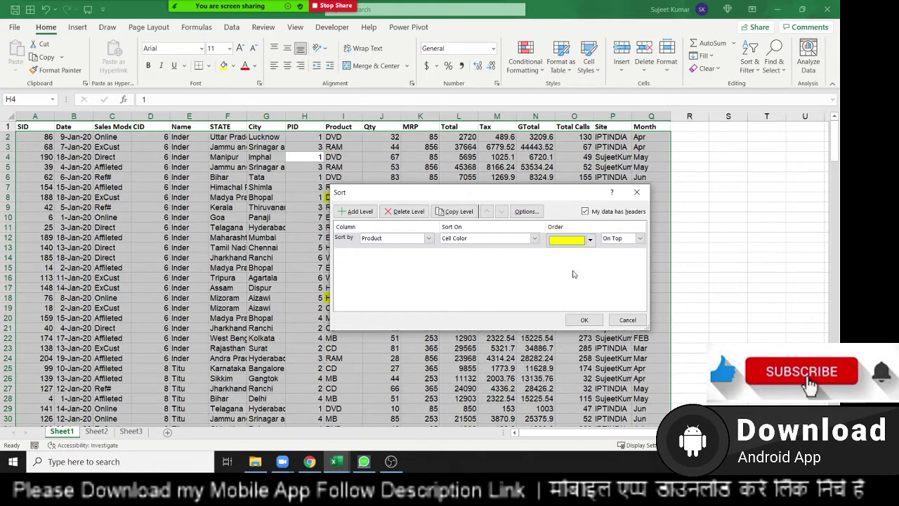
click(583, 319)
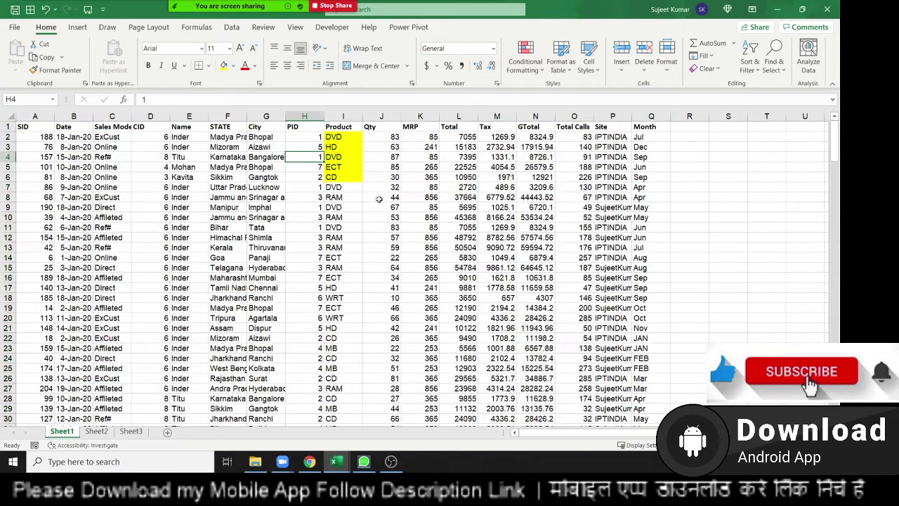
drag(343, 176, 338, 136)
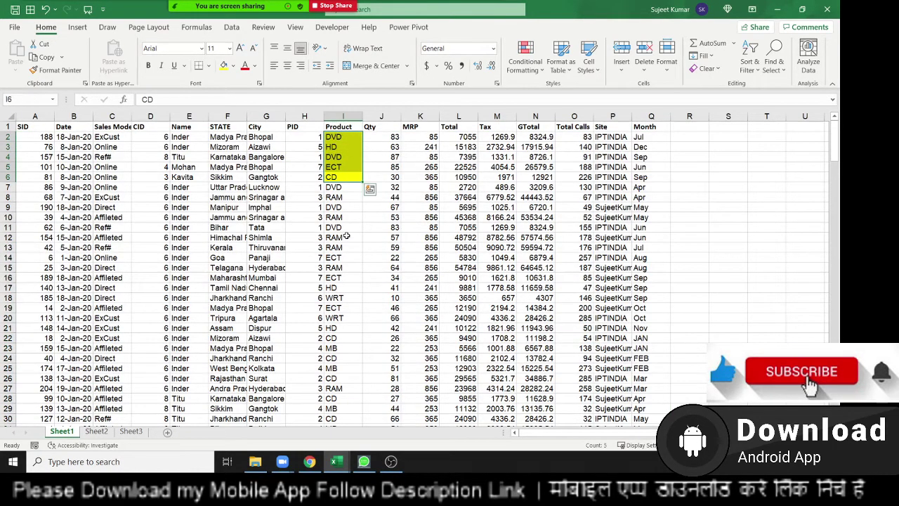
scroll(346, 248, down, 3)
scroll(346, 248, up, 1)
scroll(346, 247, up, 2)
Apply the 3 Arrows (Colored) icon set to the whole Qty column J.
click(380, 115)
click(537, 78)
mouse_move(555, 197)
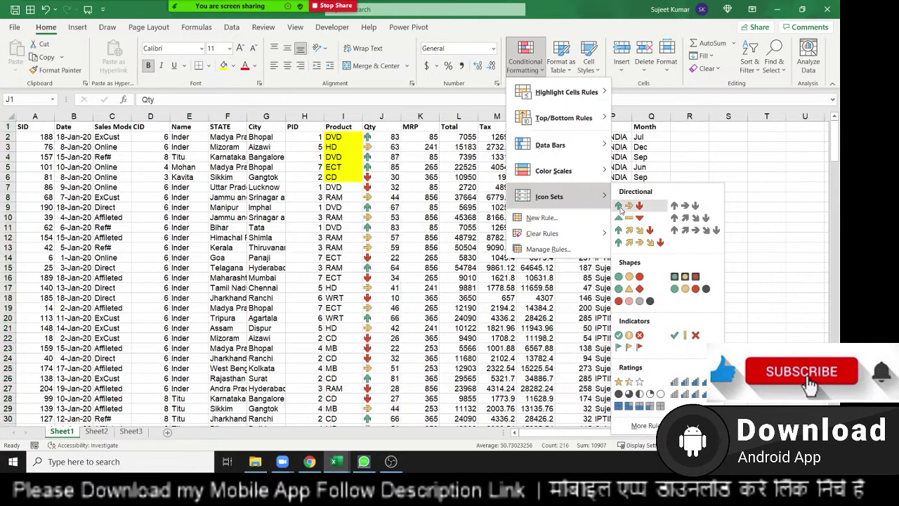
click(629, 206)
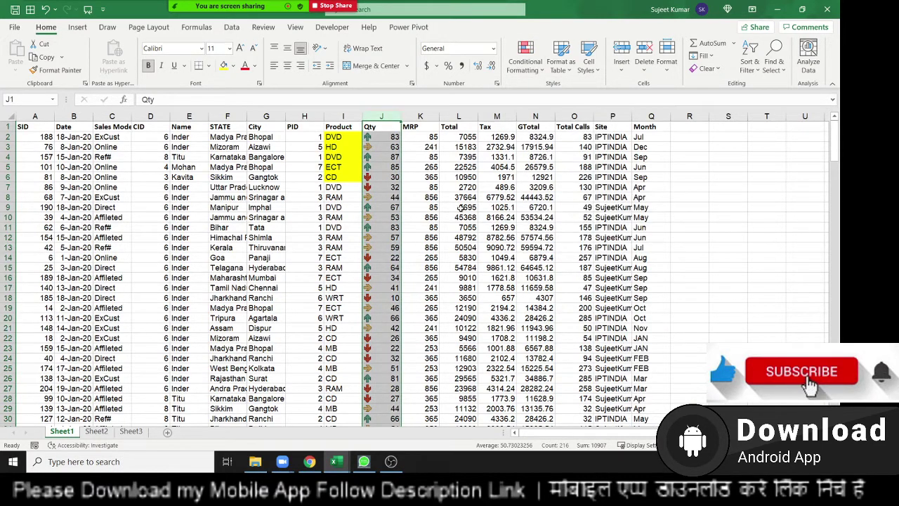
click(381, 156)
click(760, 61)
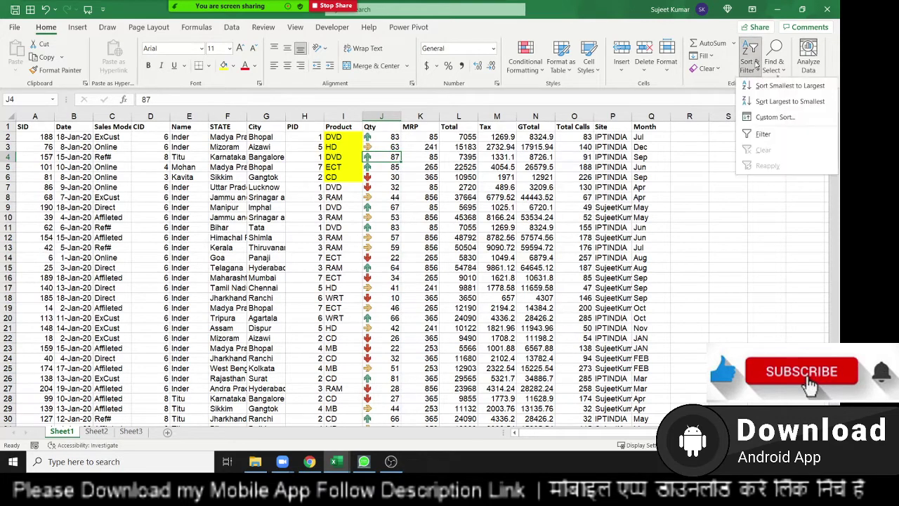
Sort Qty on Conditional Formatting Icon with the green up arrow On Top.
click(777, 124)
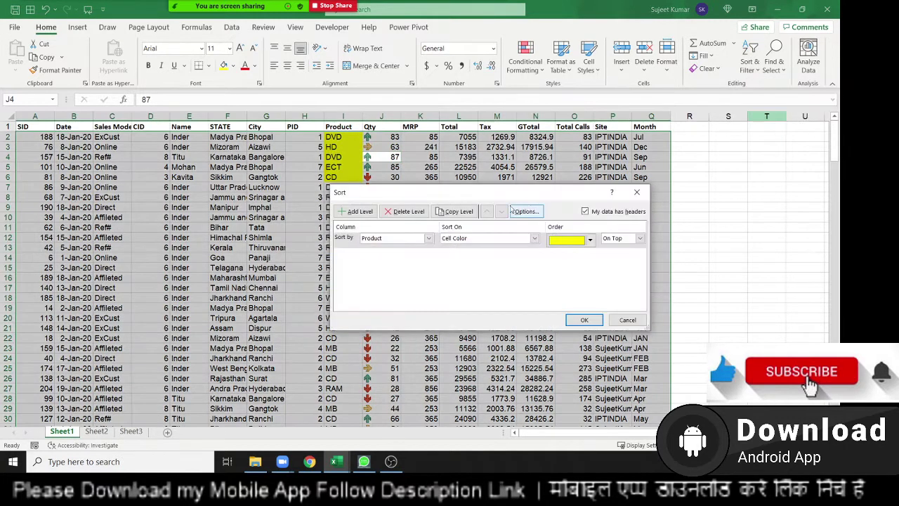
click(391, 239)
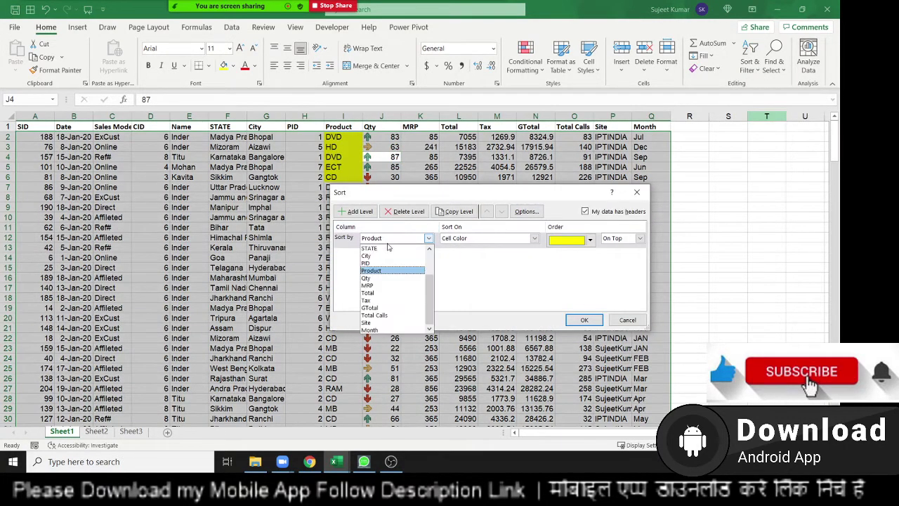
click(377, 279)
click(455, 240)
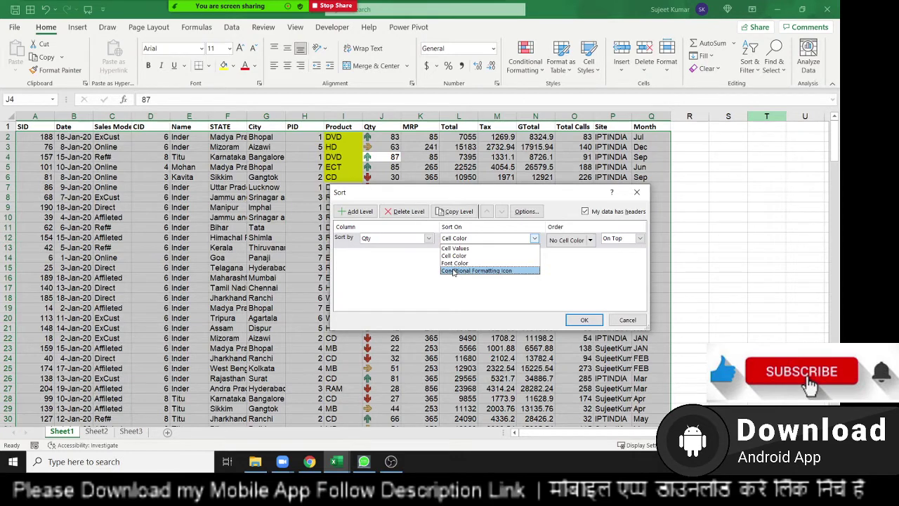
click(453, 271)
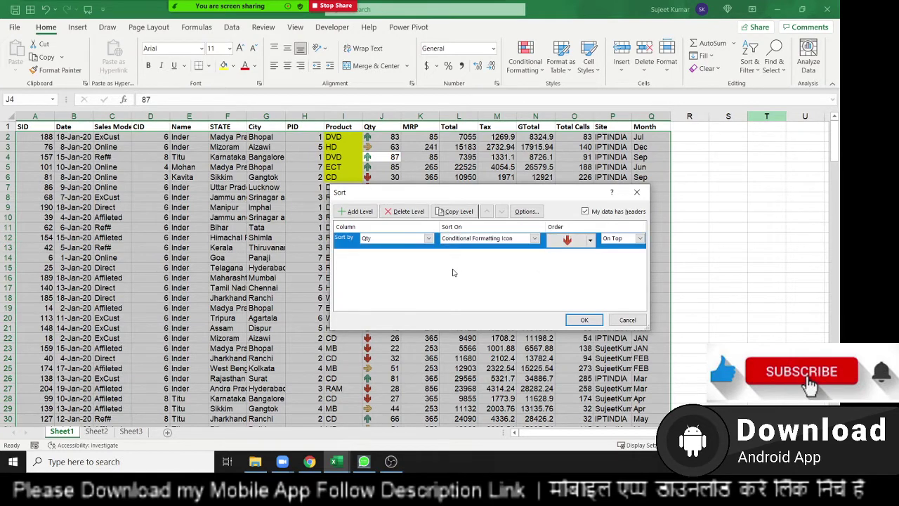
click(588, 241)
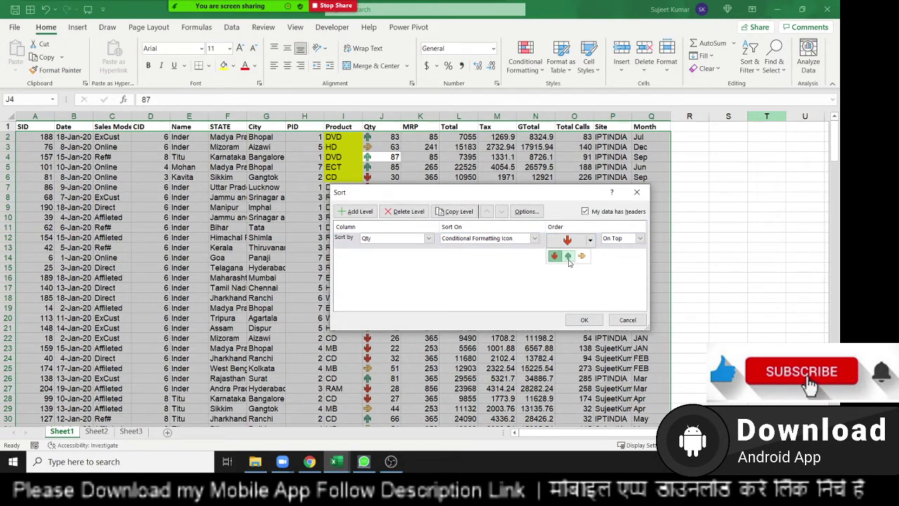
click(568, 257)
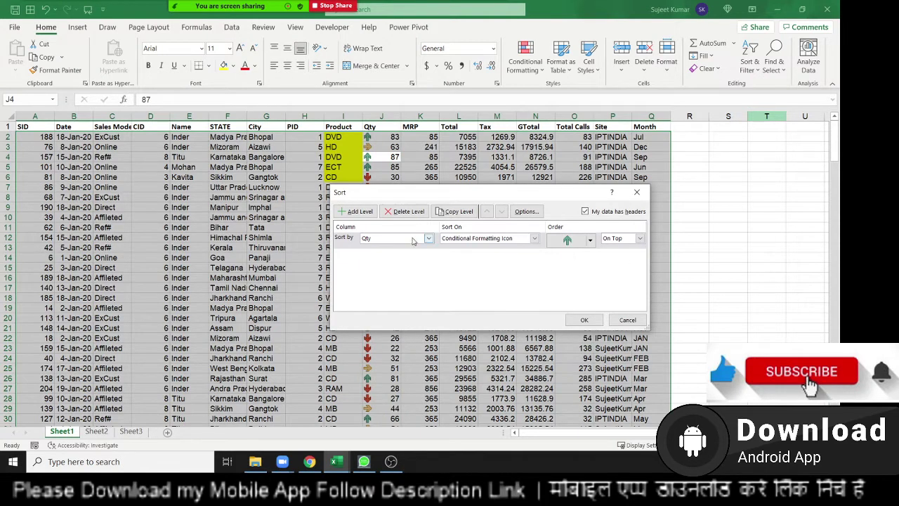
Add a Then by Qty icon level with the yellow arrow On Top and apply.
click(356, 210)
click(427, 255)
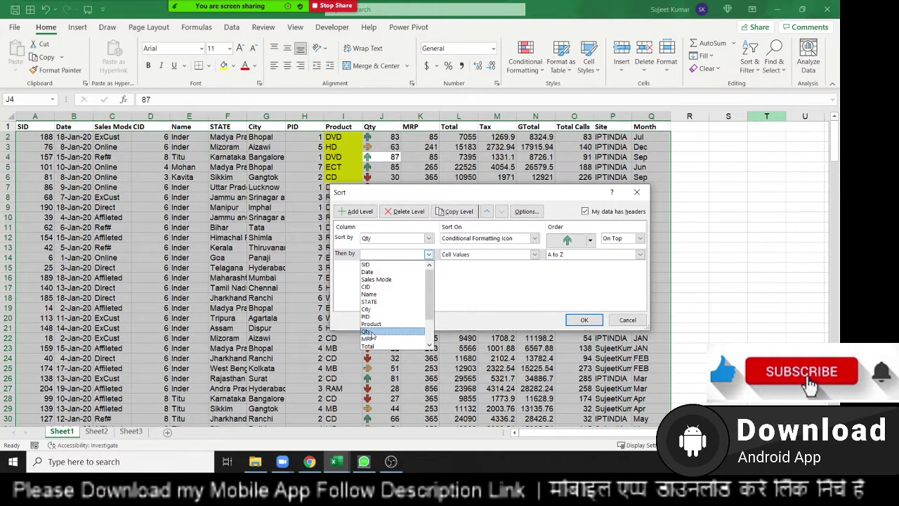
click(367, 331)
click(470, 256)
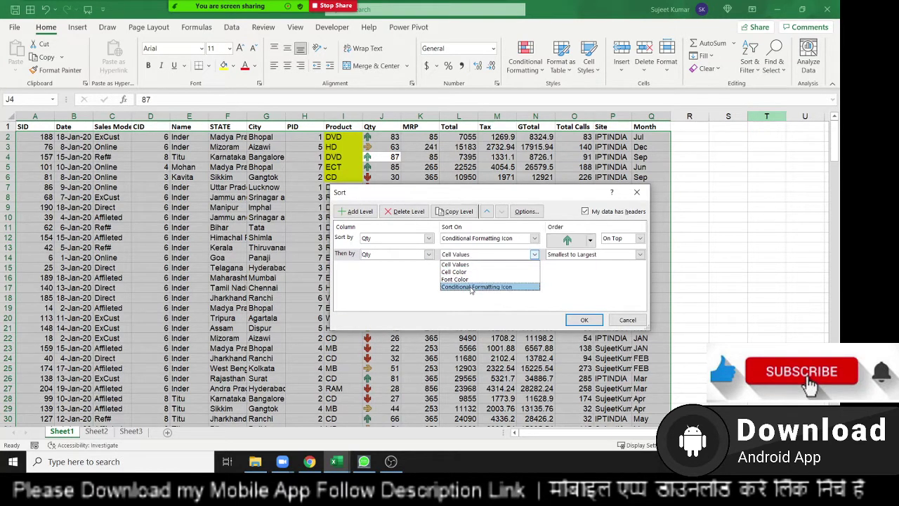
click(473, 287)
click(591, 256)
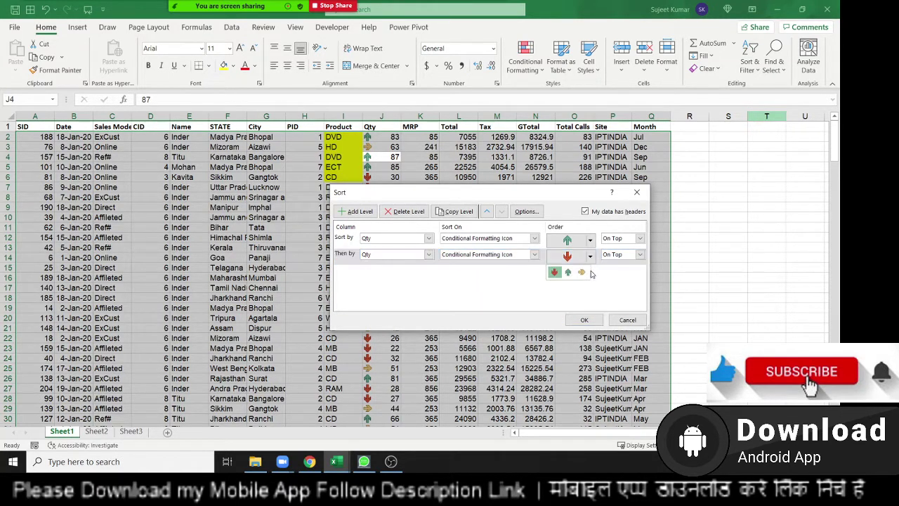
click(582, 272)
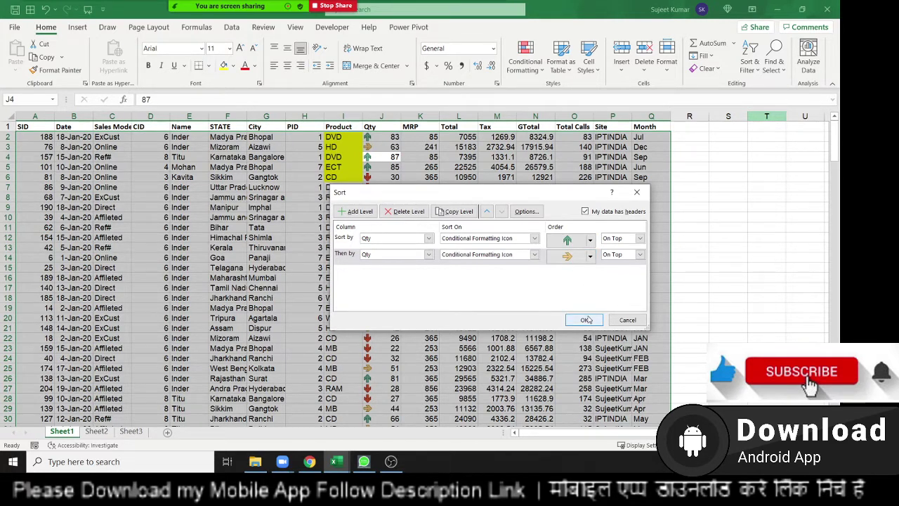
click(583, 320)
mouse_move(381, 197)
mouse_down()
mouse_move(374, 308)
mouse_move(385, 357)
mouse_up()
scroll(375, 303, down, 20)
scroll(385, 351, down, 7)
scroll(386, 349, down, 6)
scroll(386, 349, down, 12)
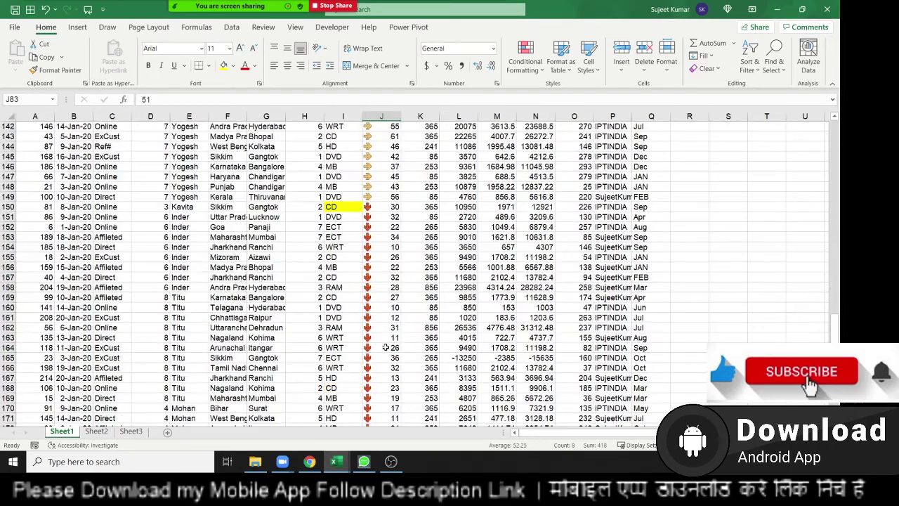
drag(382, 293, 385, 351)
scroll(393, 346, up, 7)
scroll(395, 344, up, 14)
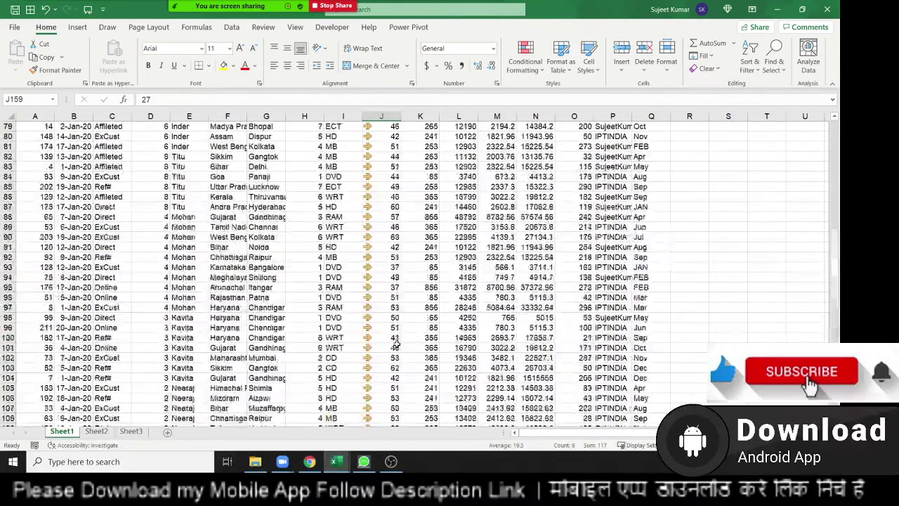
scroll(395, 344, up, 7)
scroll(396, 343, up, 9)
scroll(396, 343, up, 10)
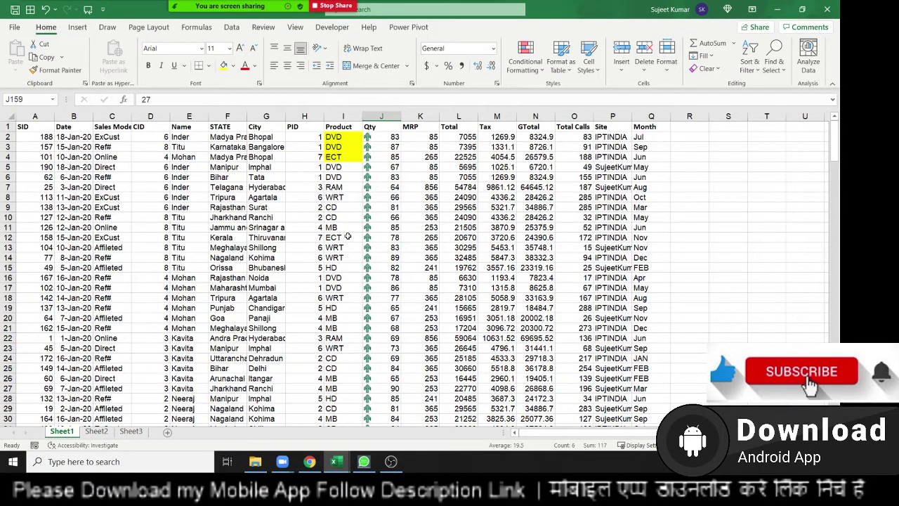
scroll(328, 247, down, 2)
scroll(328, 247, up, 2)
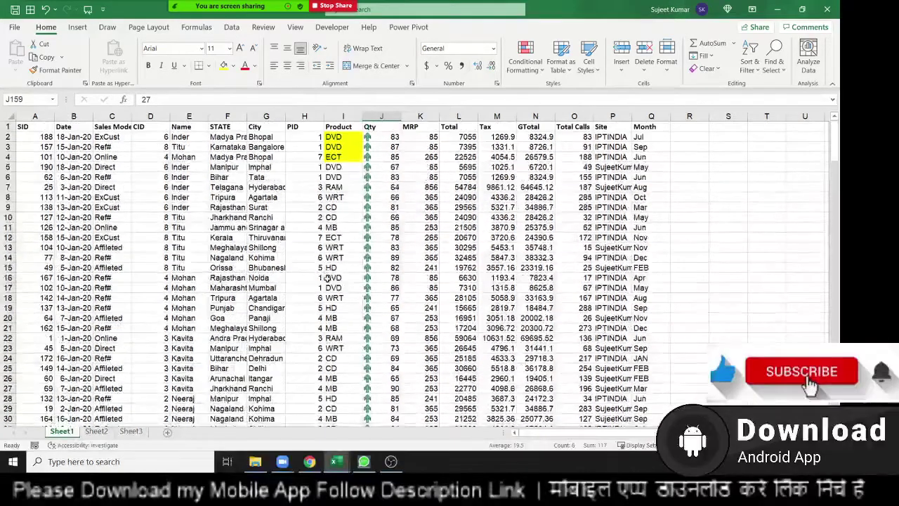
click(338, 126)
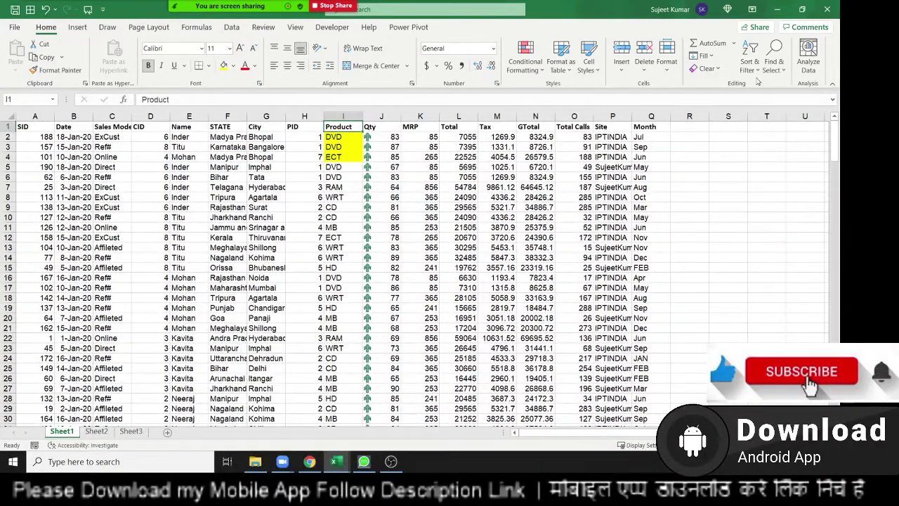
Sort the table by Product A to Z so CD rows come first.
click(709, 56)
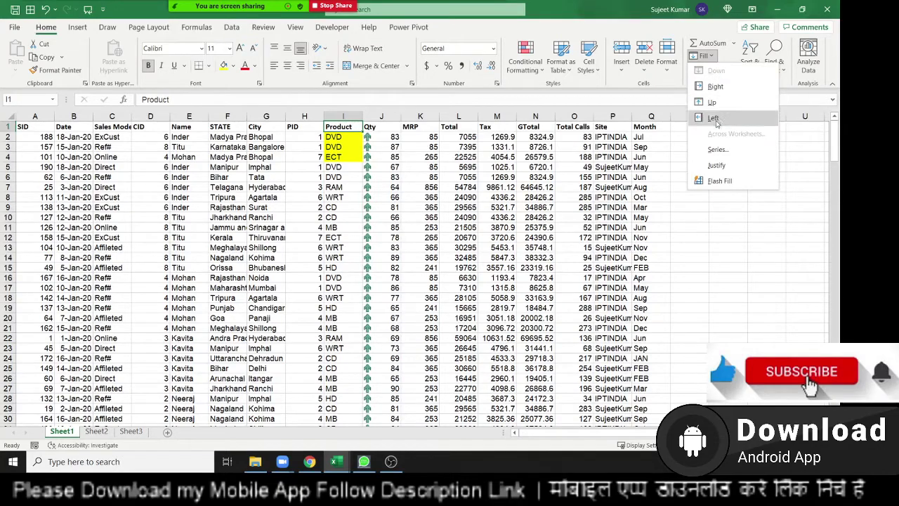
click(746, 55)
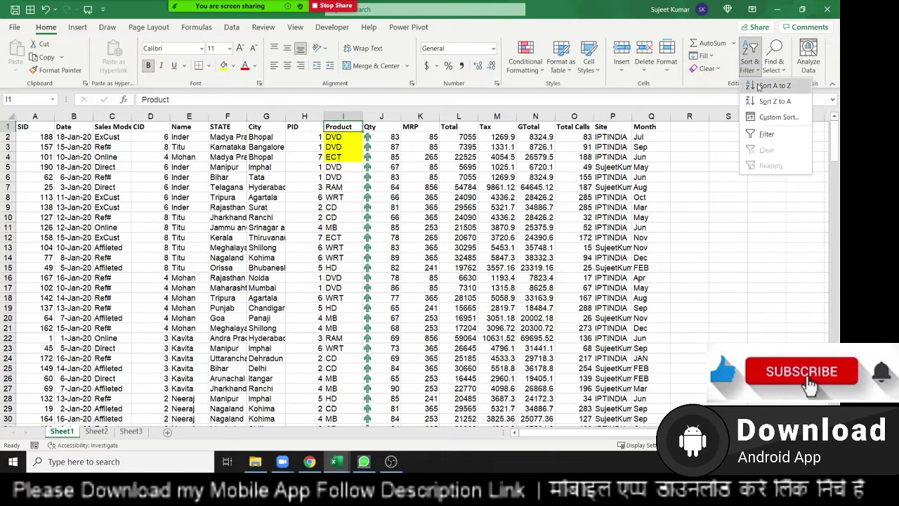
click(772, 85)
scroll(334, 185, down, 2)
scroll(334, 211, down, 3)
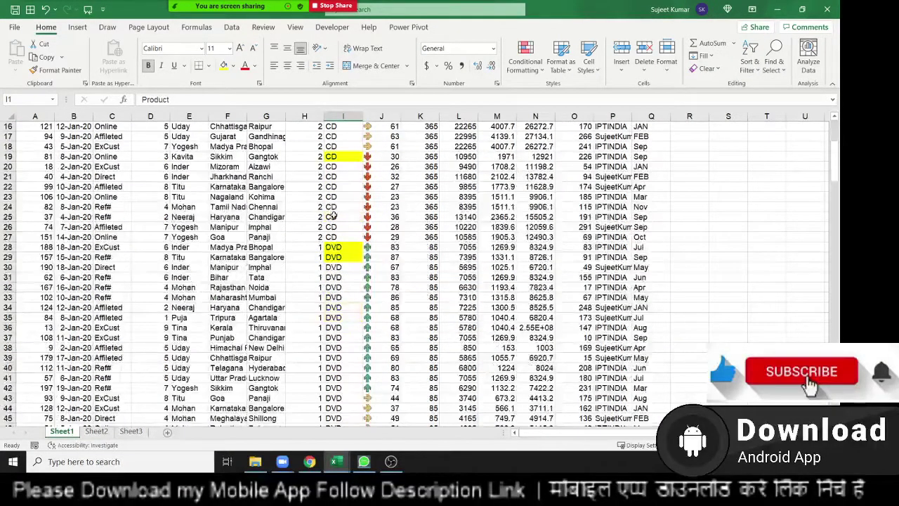
scroll(333, 214, up, 5)
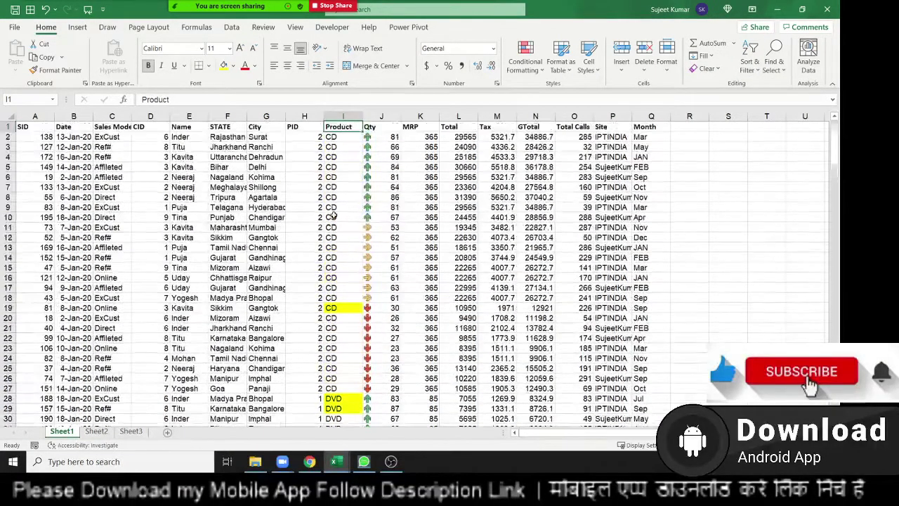
Retype the CD entries in I14, I9 and I5 as lowercase cd.
click(329, 257)
text(cd)
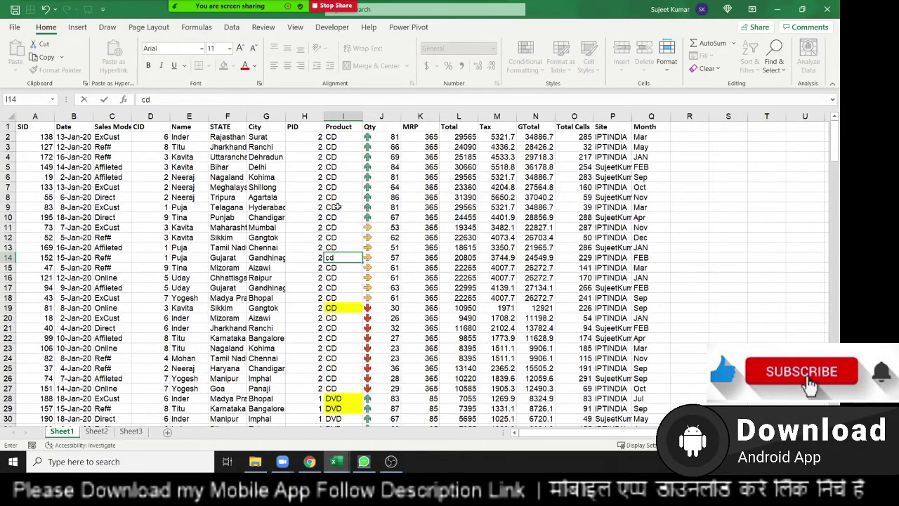
click(337, 207)
text(cd)
click(343, 168)
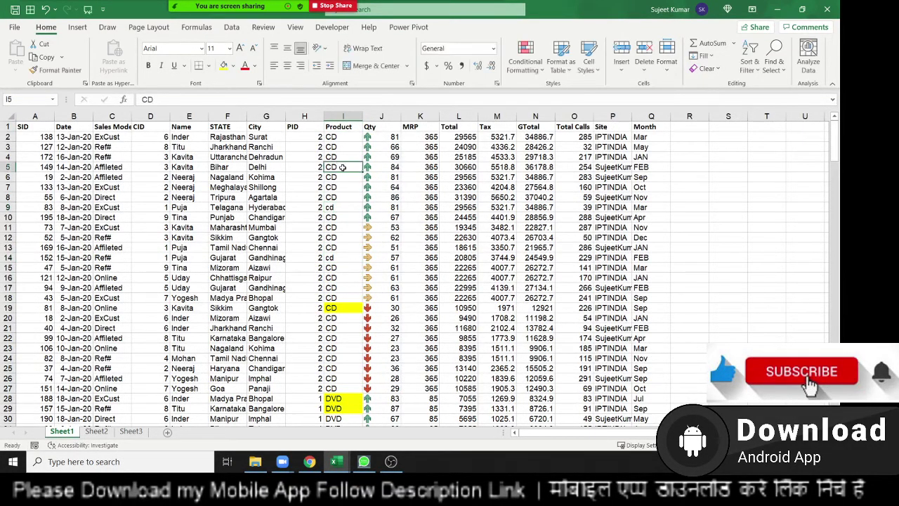
text(cv)
text(d)
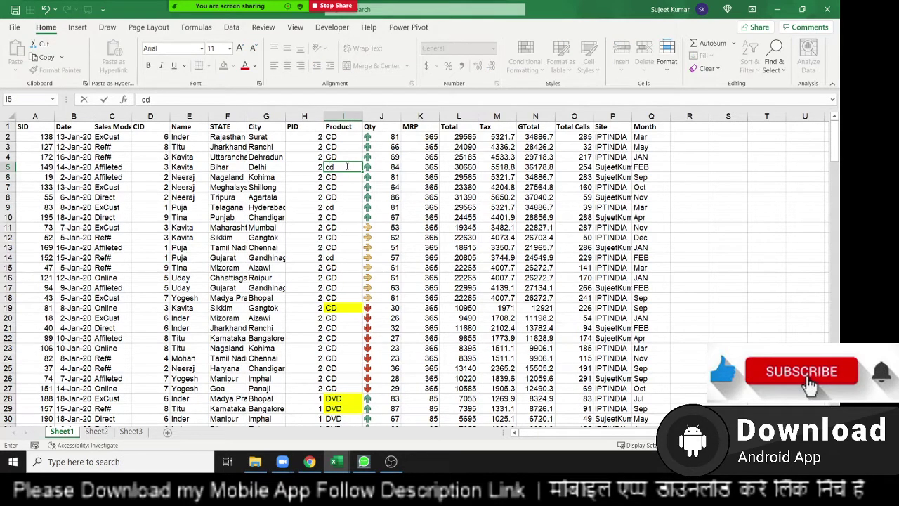
click(322, 229)
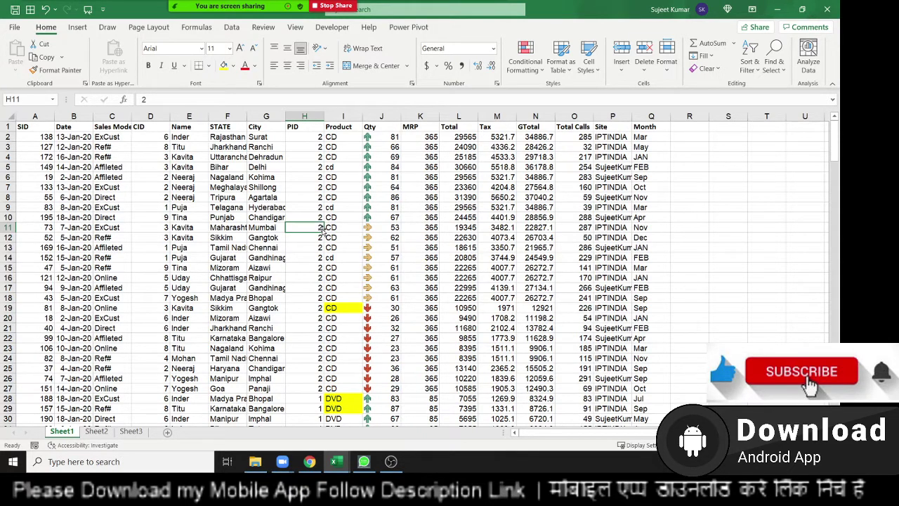
Sort Product A to Z with Case sensitive enabled, putting the cd rows in I2:I4.
click(749, 63)
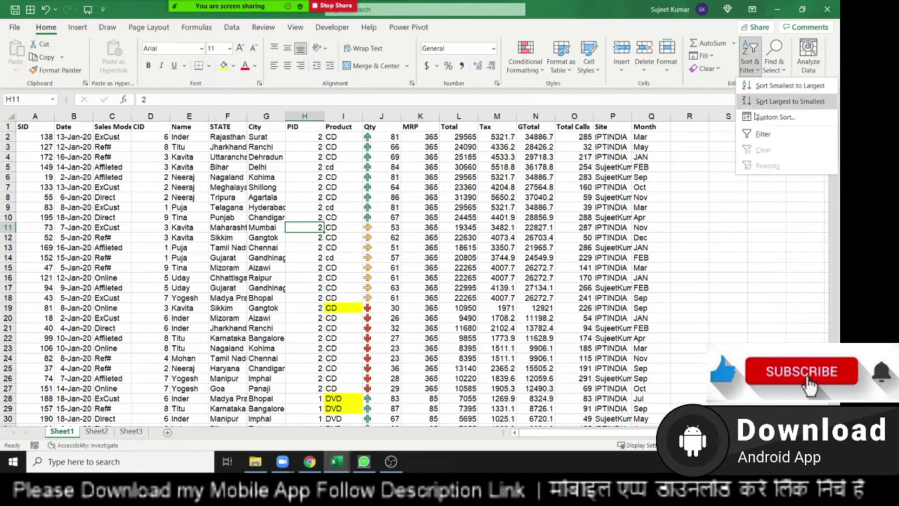
click(766, 119)
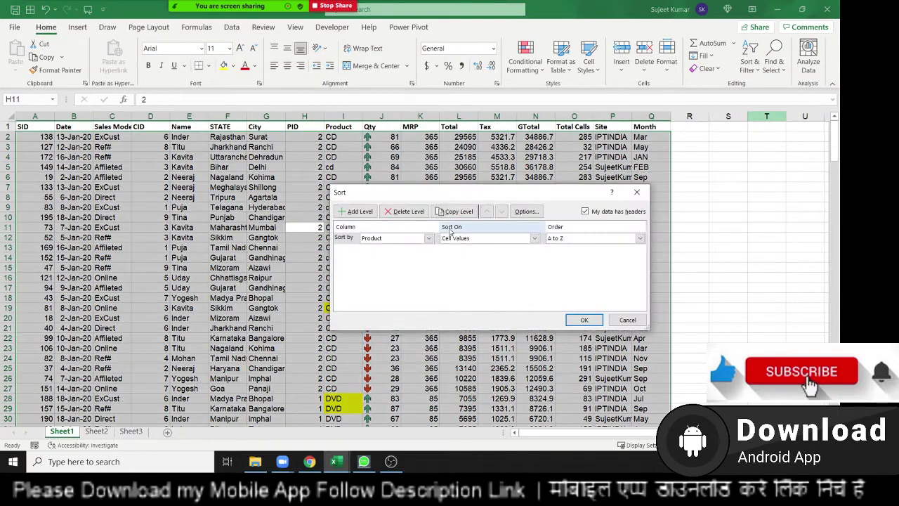
click(529, 211)
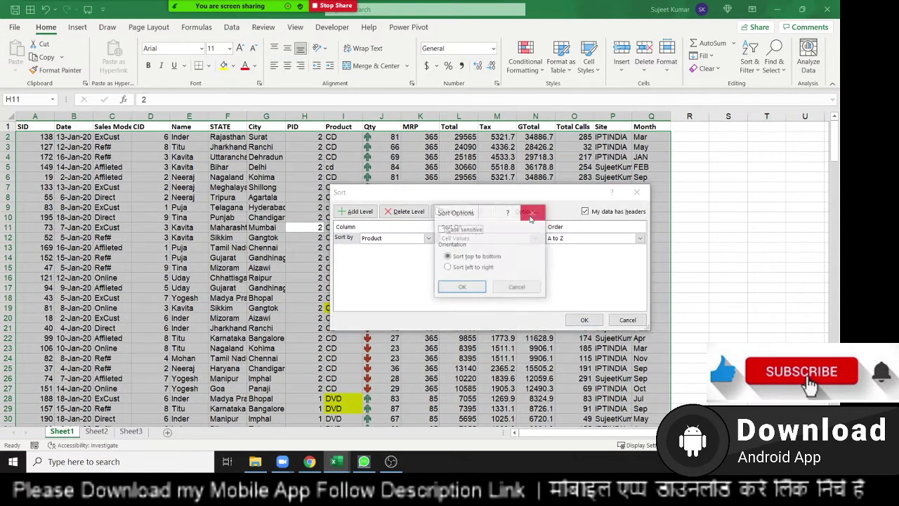
click(441, 230)
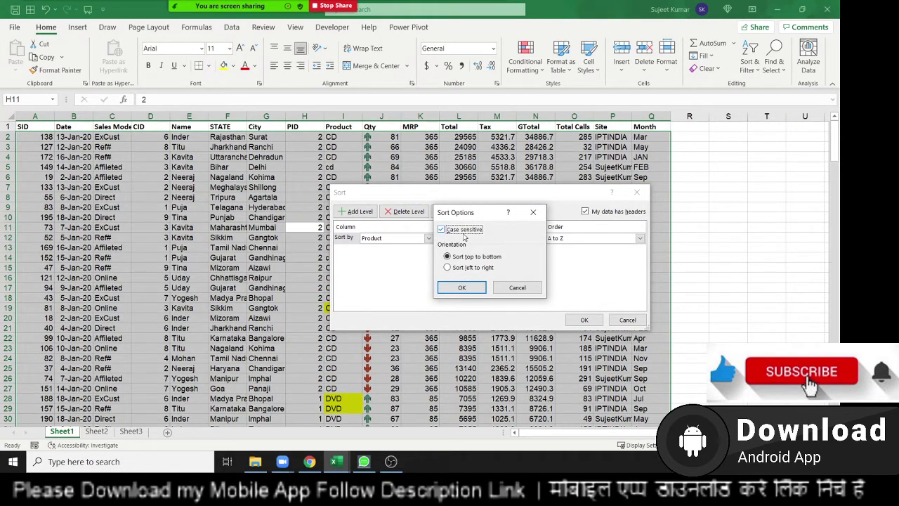
click(461, 287)
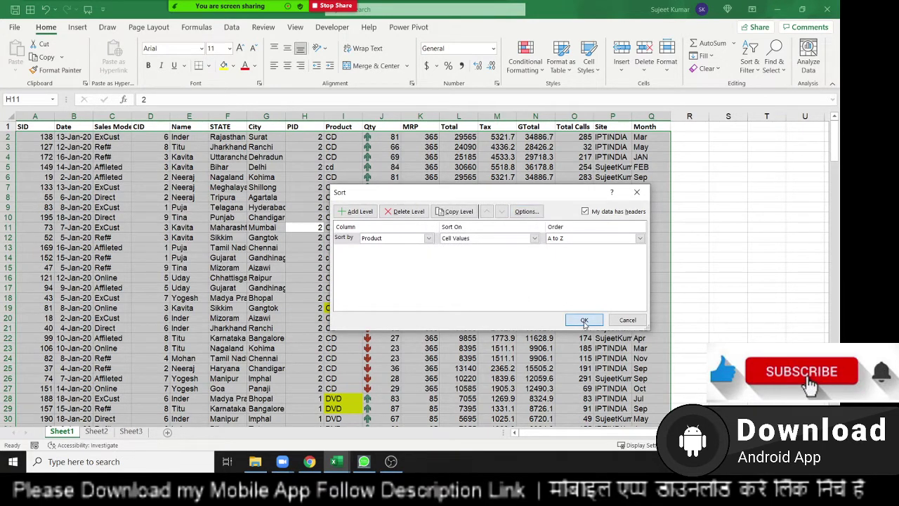
click(584, 320)
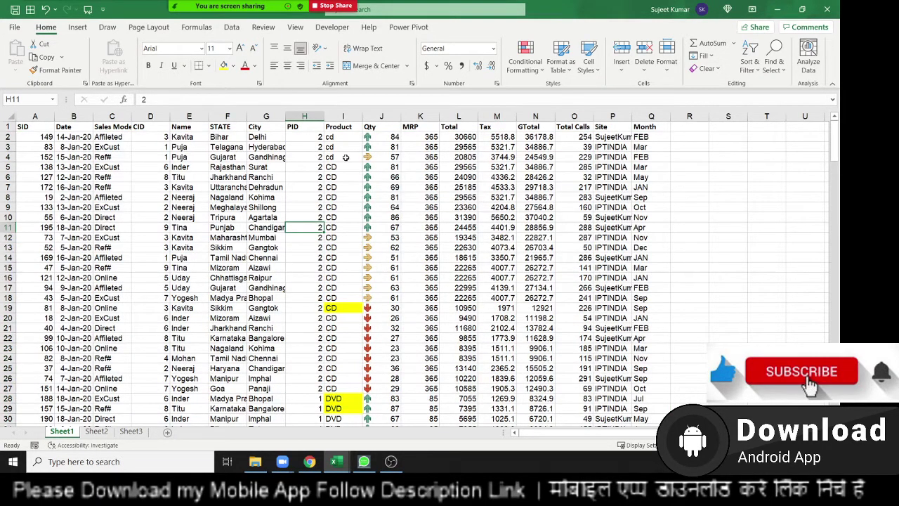
mouse_move(345, 157)
mouse_down()
mouse_move(345, 140)
mouse_move(344, 249)
mouse_up()
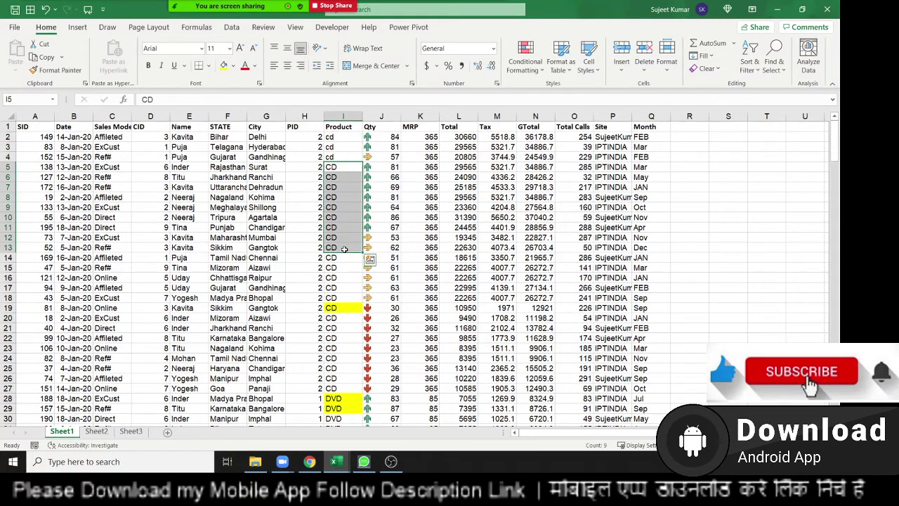
drag(342, 157, 341, 137)
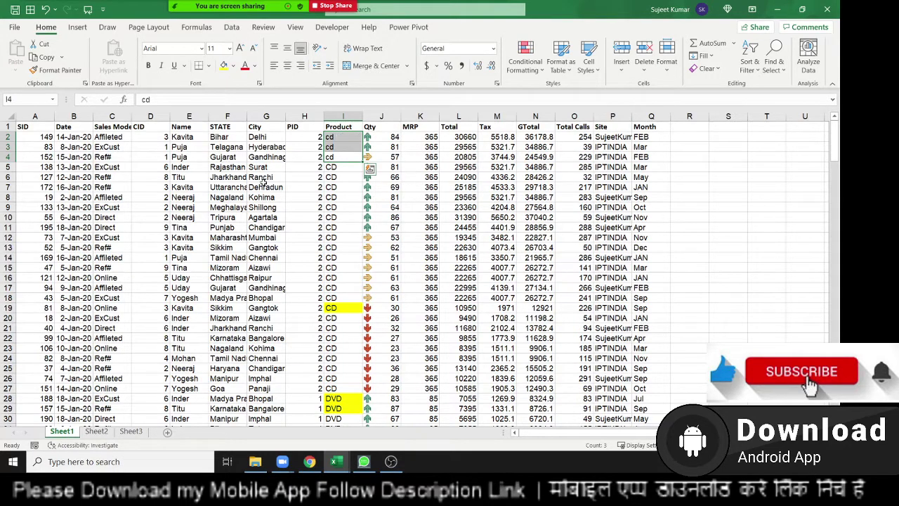
On Sheet2, label A1 'Month' and A2 'Sales', and fill months JAN through Dec across row 1.
click(99, 435)
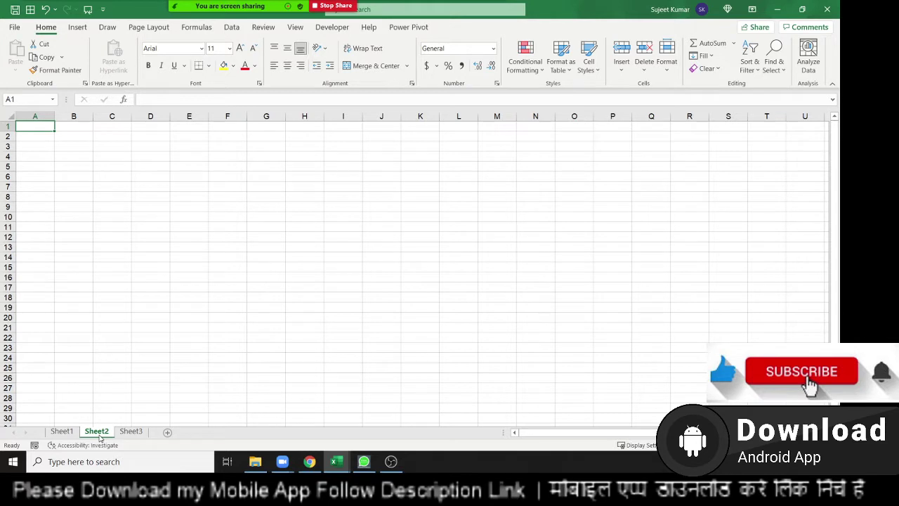
text(Month)
key(Return)
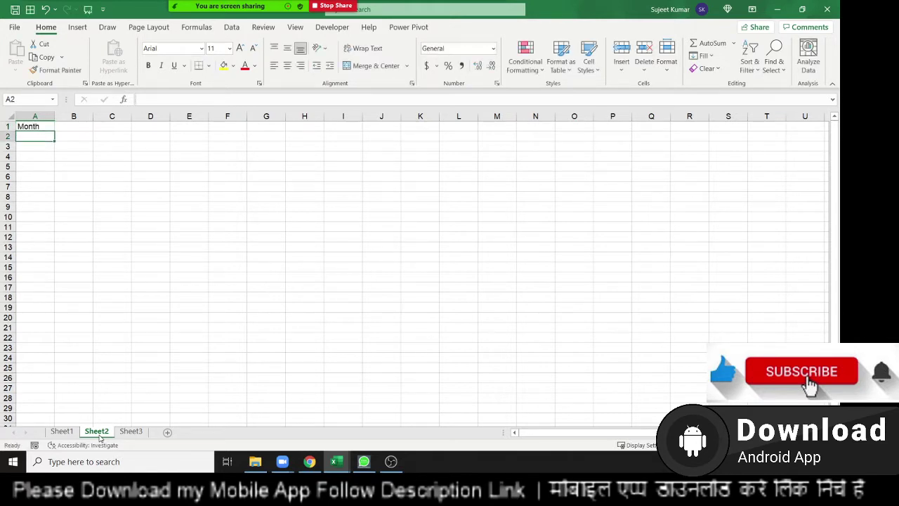
text(Sa)
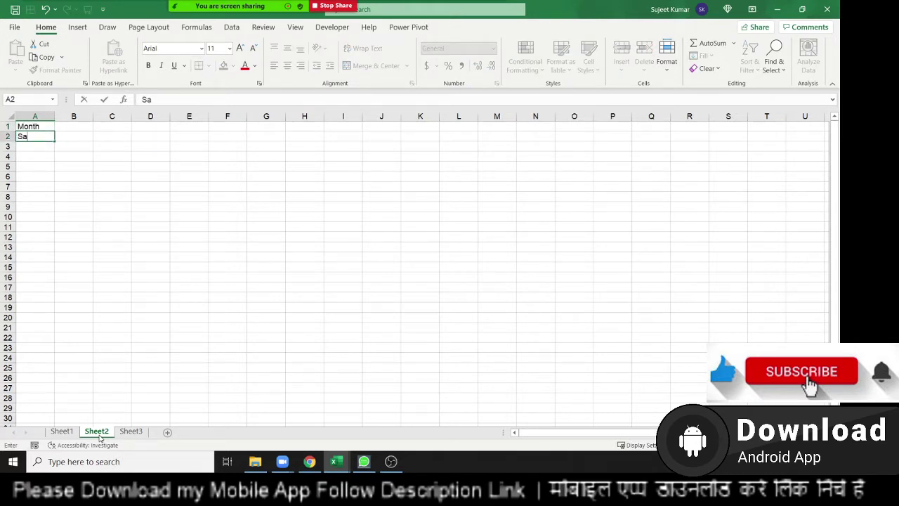
text(les)
key(Return)
key(Up)
key(Up)
key(Right)
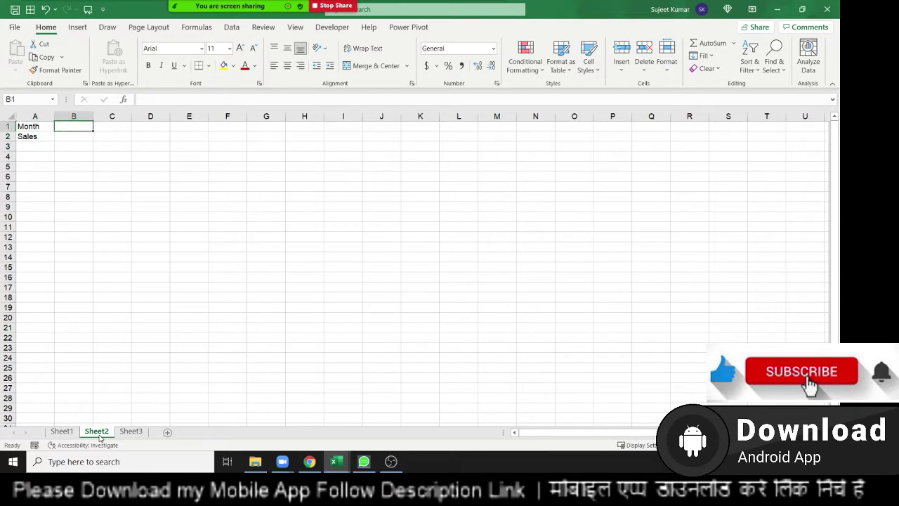
text(JAN)
key(Return)
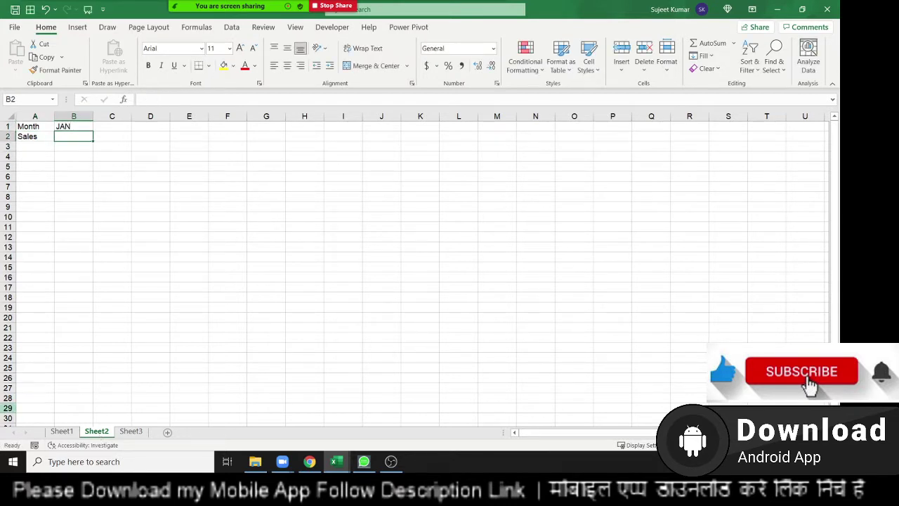
click(83, 128)
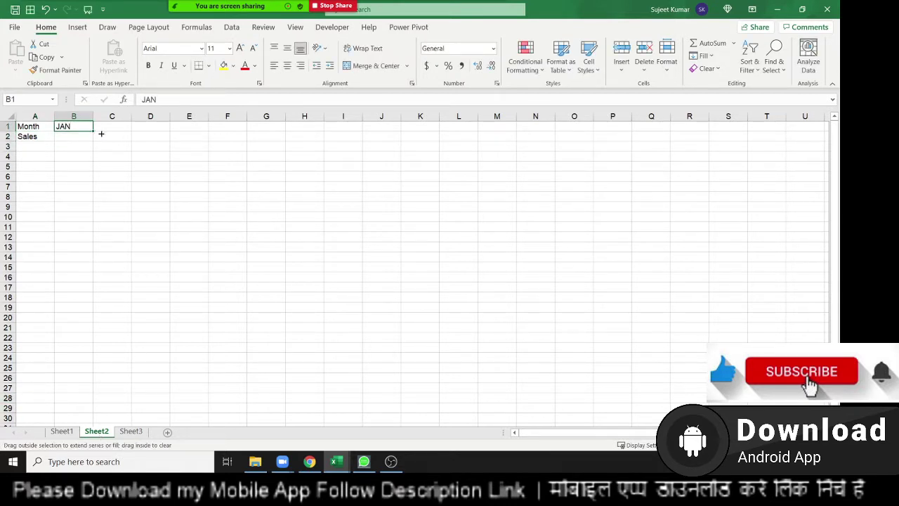
drag(101, 134, 535, 154)
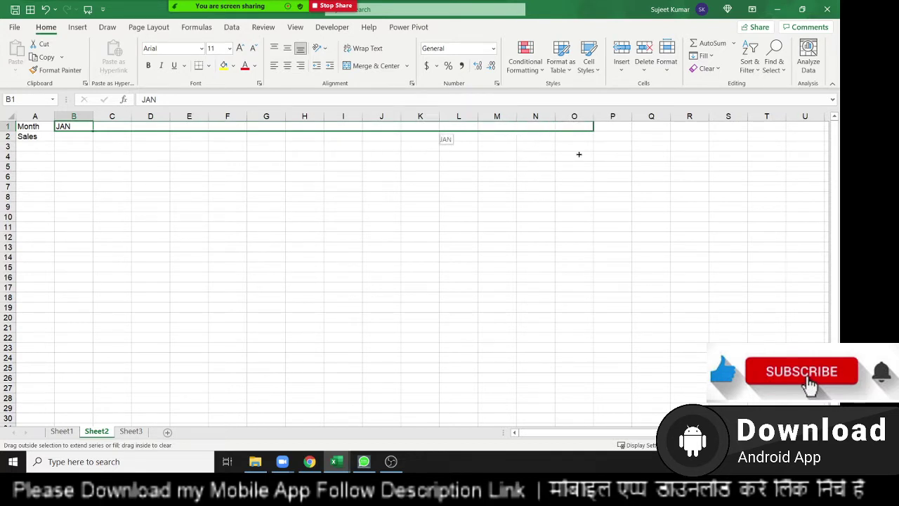
drag(512, 152, 554, 155)
Enter the monthly sales figures (85, 69, 74, 12, …) across row 2 and select the month-and-sales table.
click(78, 142)
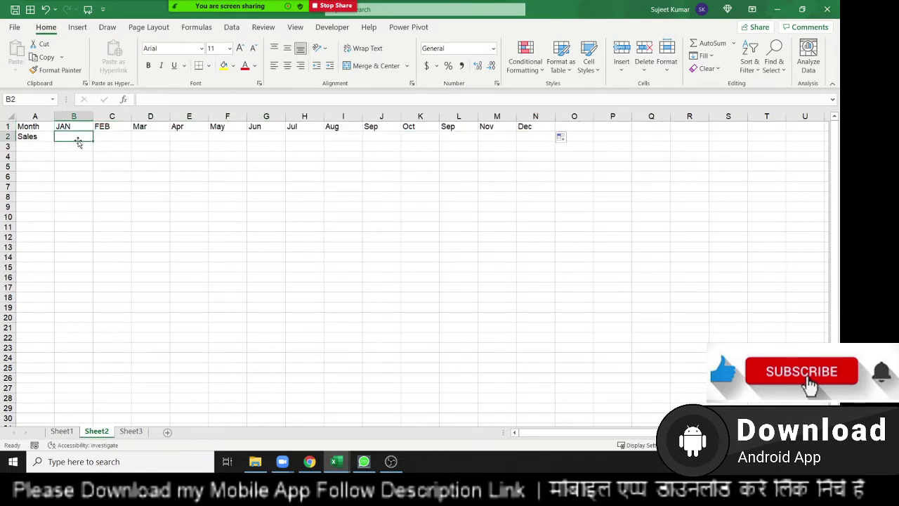
text(85)
key(Tab)
text(69)
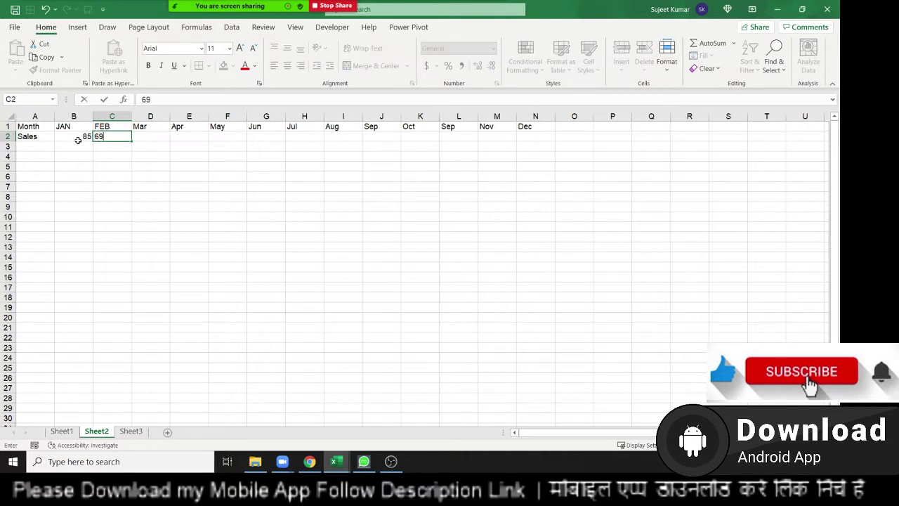
key(Tab)
text(74	12	36)
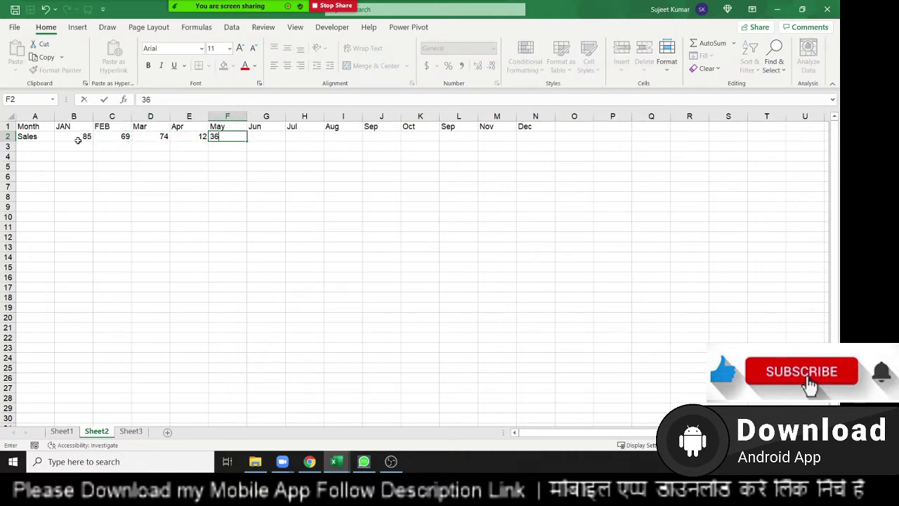
text(	95	45	96)
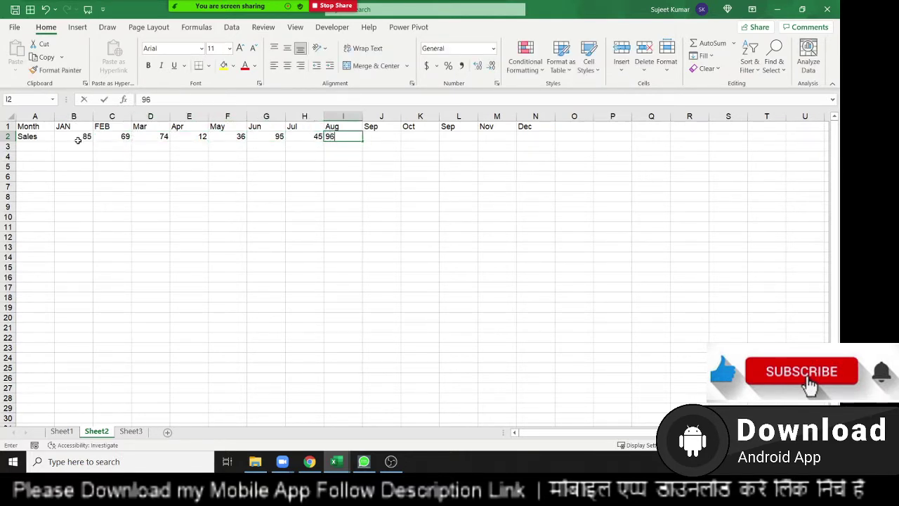
text(	25	65	85	)
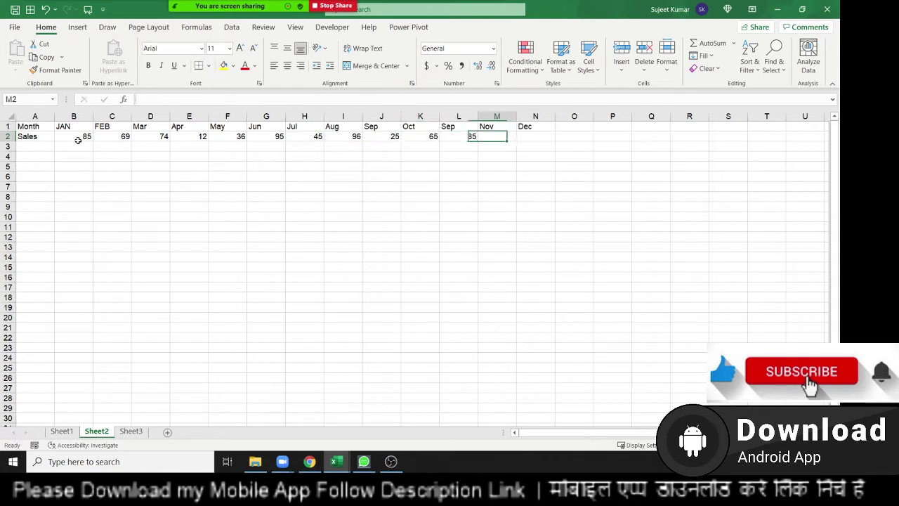
text(45)
key(Tab)
text(85)
key(Tab)
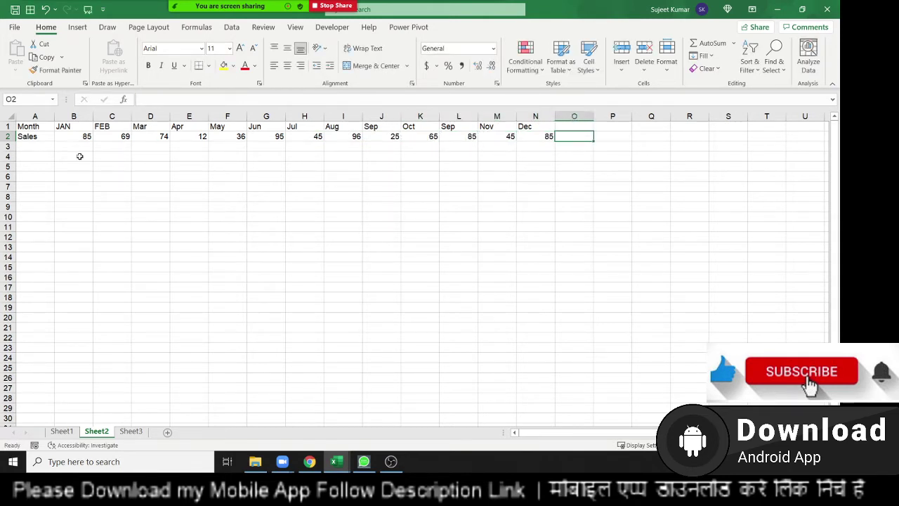
drag(81, 129, 75, 238)
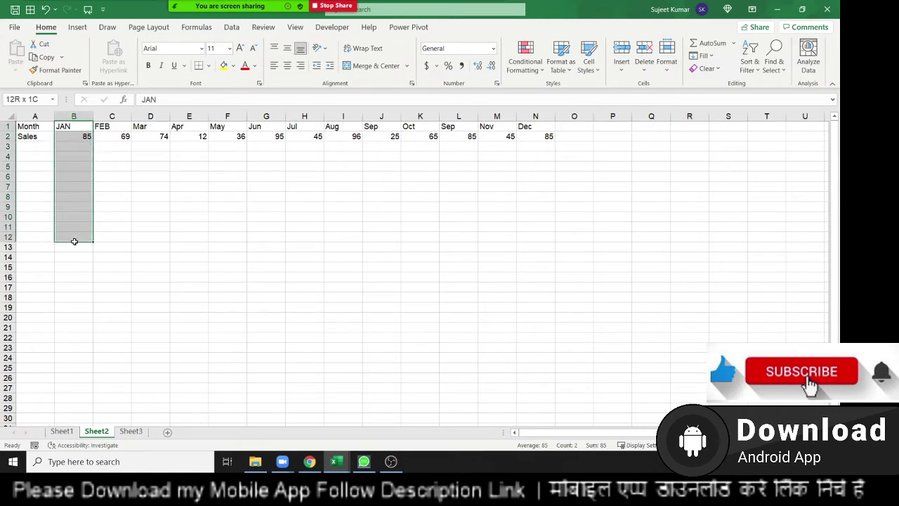
drag(76, 147, 201, 141)
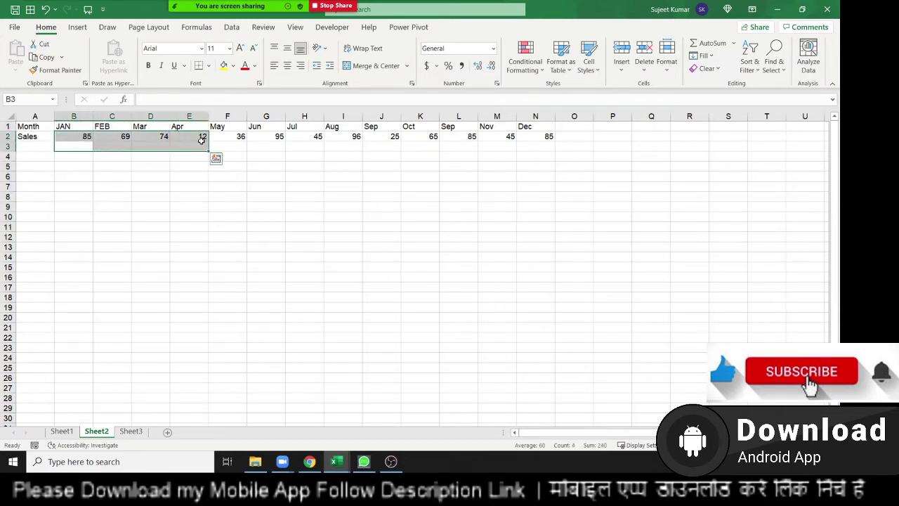
mouse_move(67, 138)
mouse_down()
mouse_move(287, 153)
mouse_move(507, 146)
mouse_move(546, 137)
mouse_move(548, 127)
mouse_up()
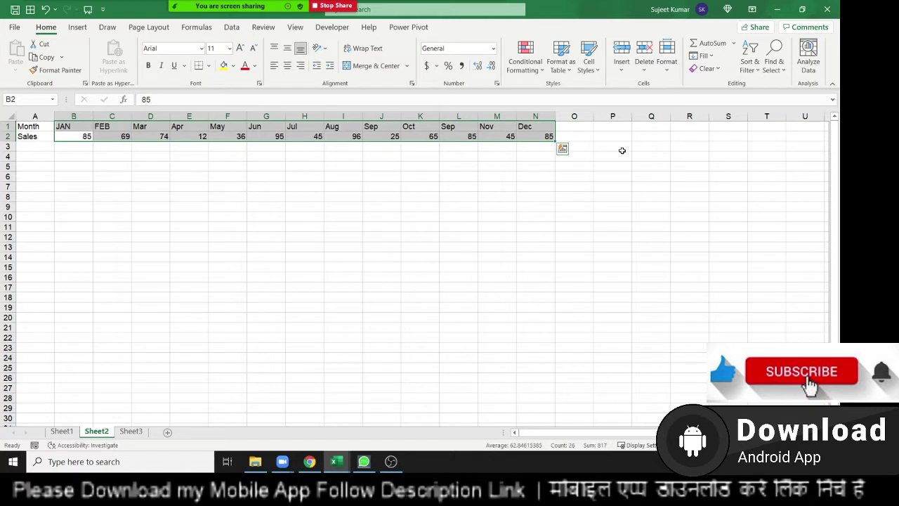
Custom-sort Sheet2 left to right by Row 2 sales, Smallest to Largest.
click(750, 65)
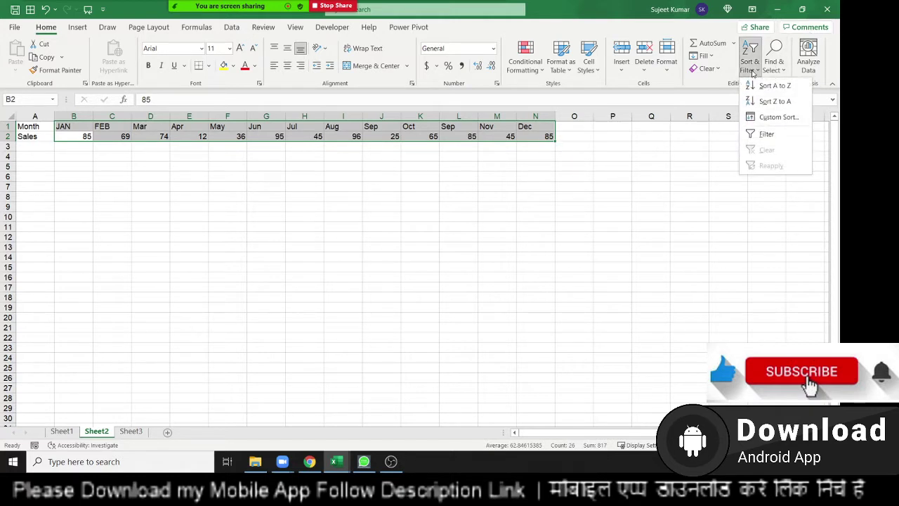
click(768, 120)
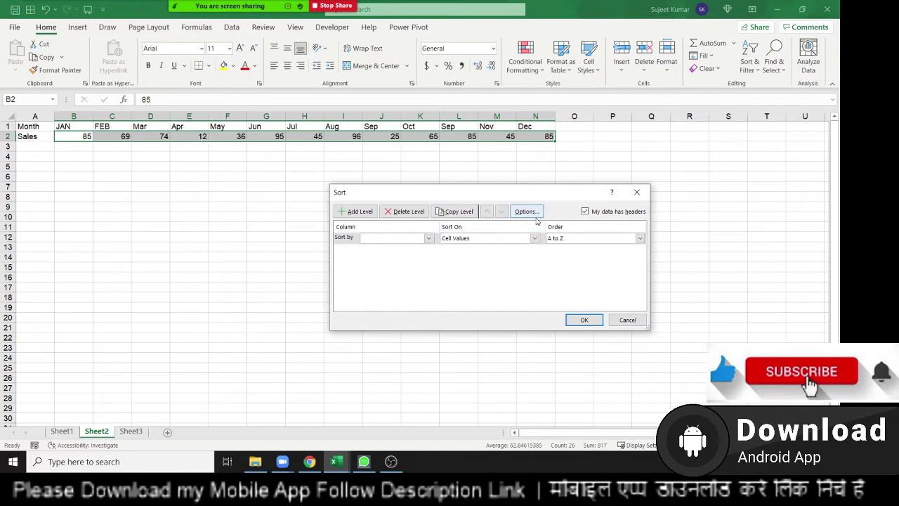
click(531, 213)
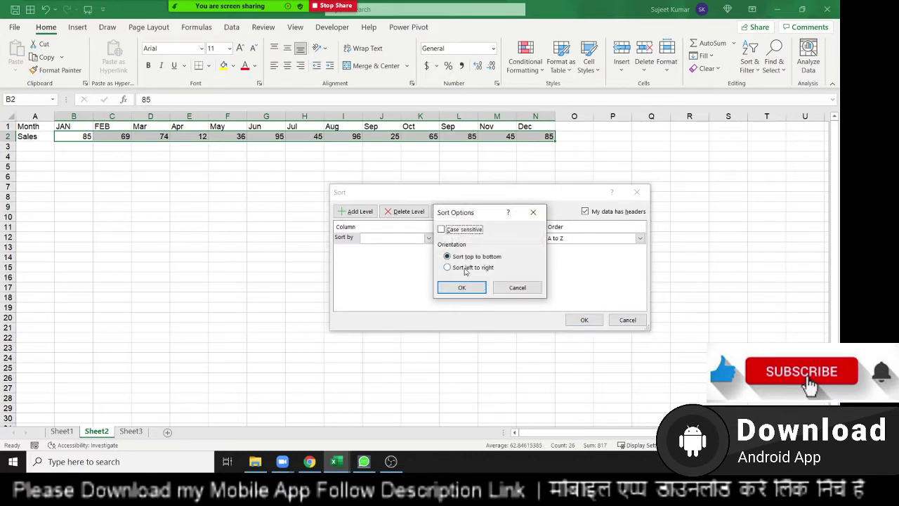
click(467, 268)
click(464, 288)
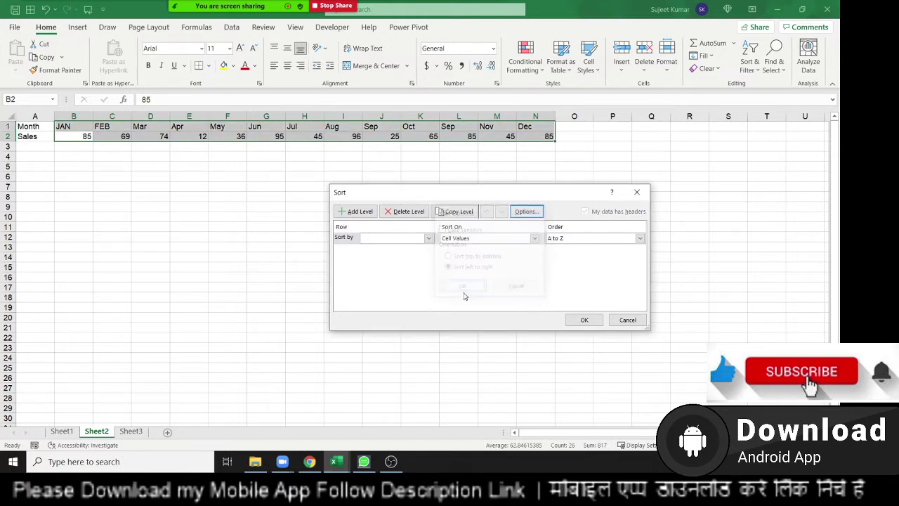
click(385, 239)
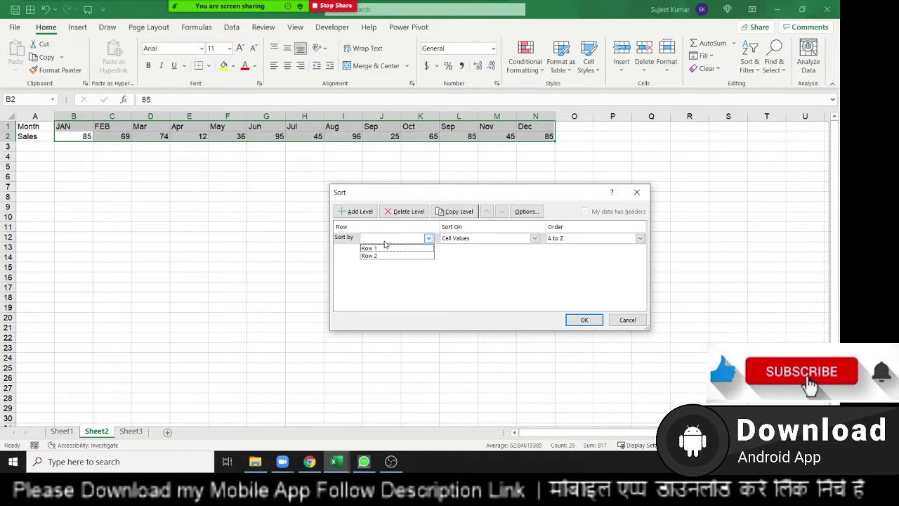
click(385, 249)
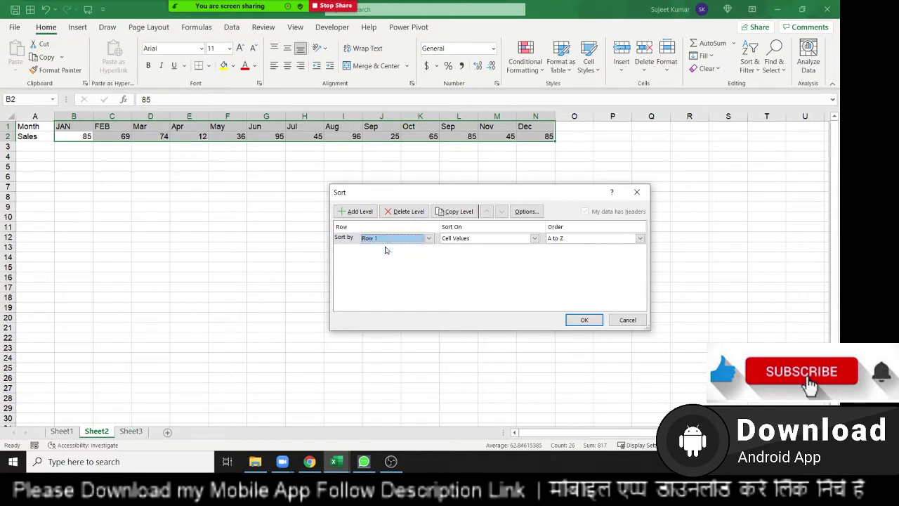
click(393, 238)
click(380, 252)
click(610, 241)
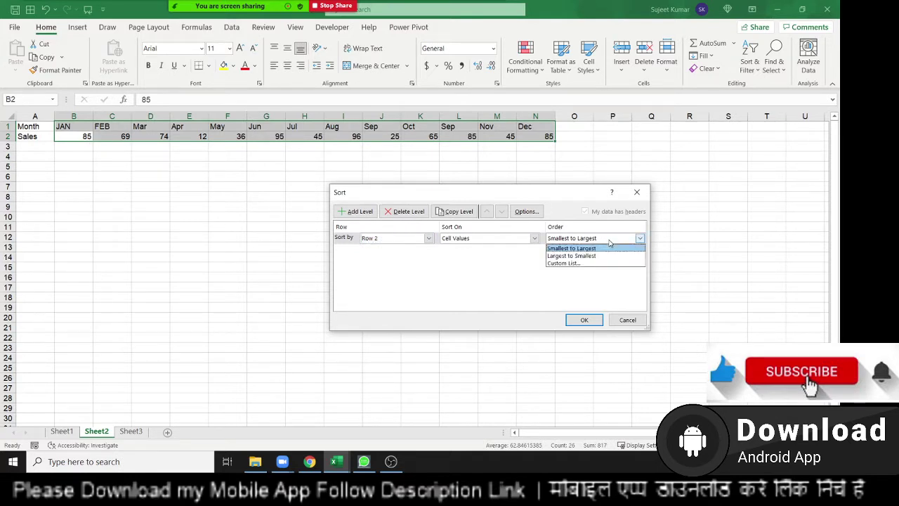
click(500, 265)
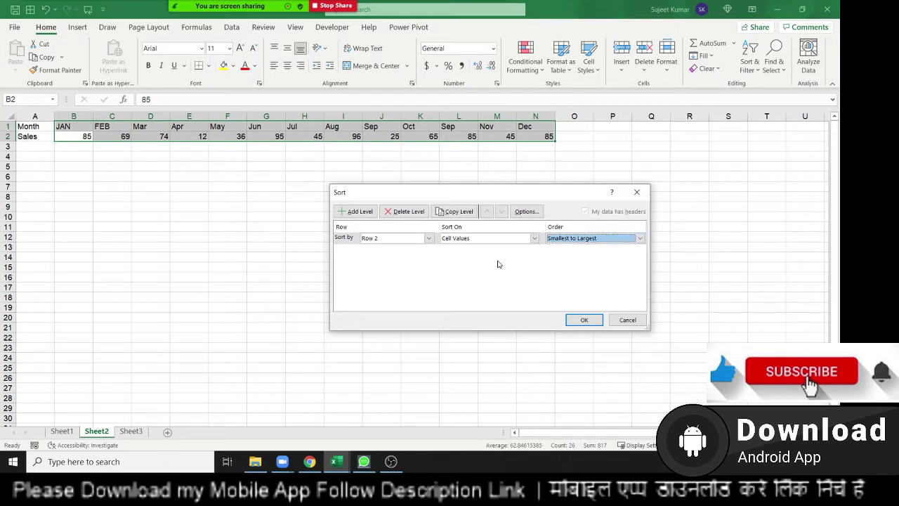
click(584, 321)
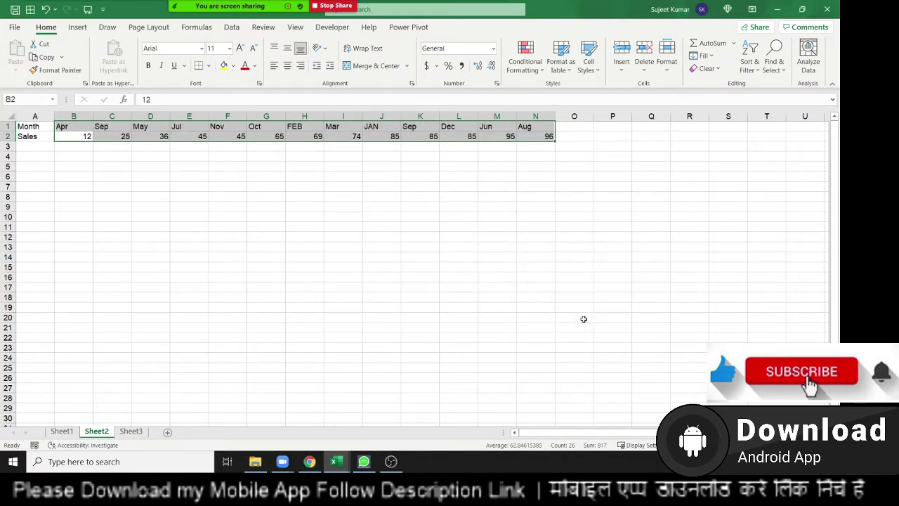
Select the sorted sales figures, then switch to Sheet1.
click(86, 137)
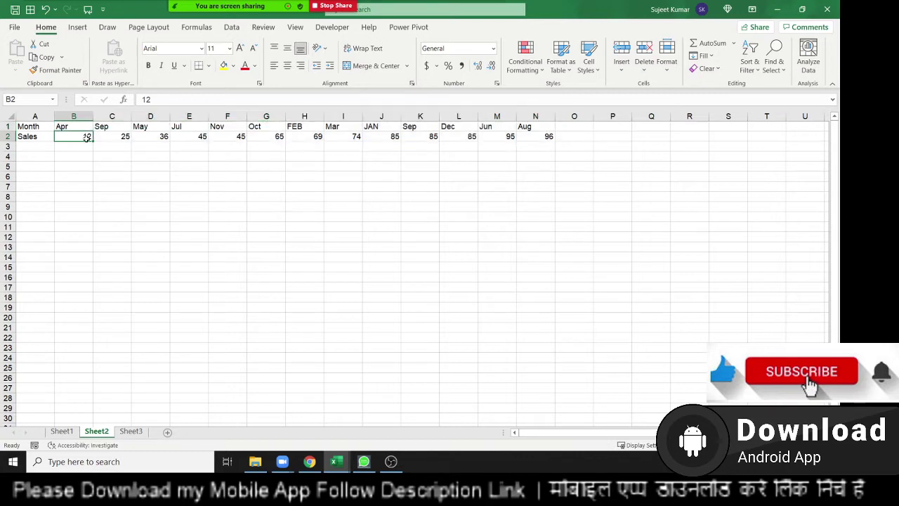
drag(87, 138, 519, 147)
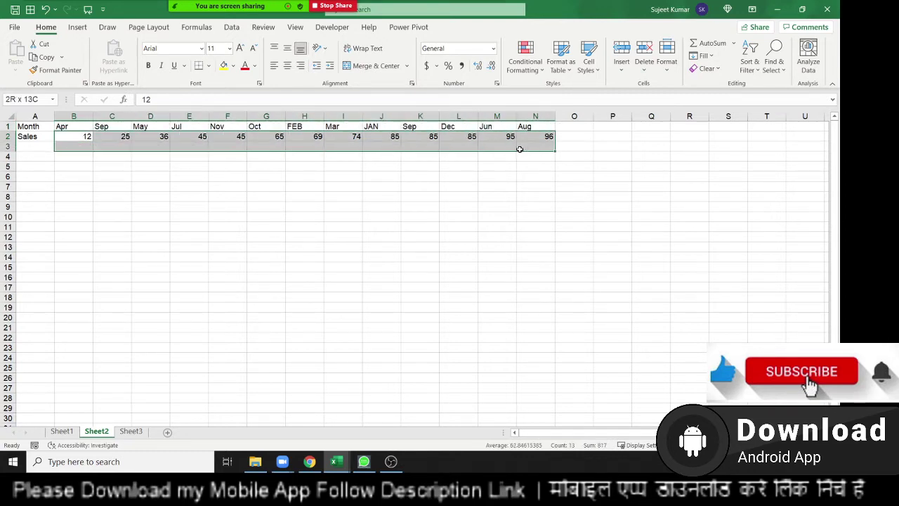
click(75, 420)
click(62, 431)
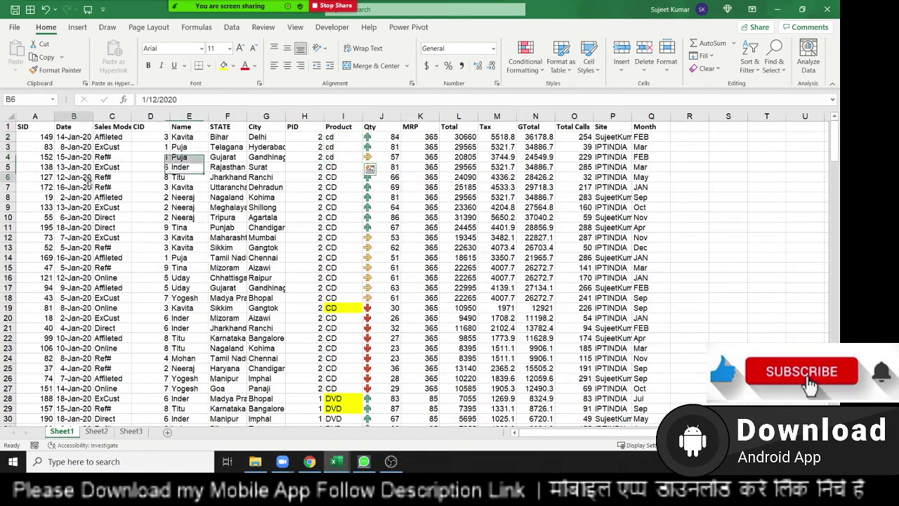
In Custom Sort, try sorting the sales table by City, A to Z.
click(749, 62)
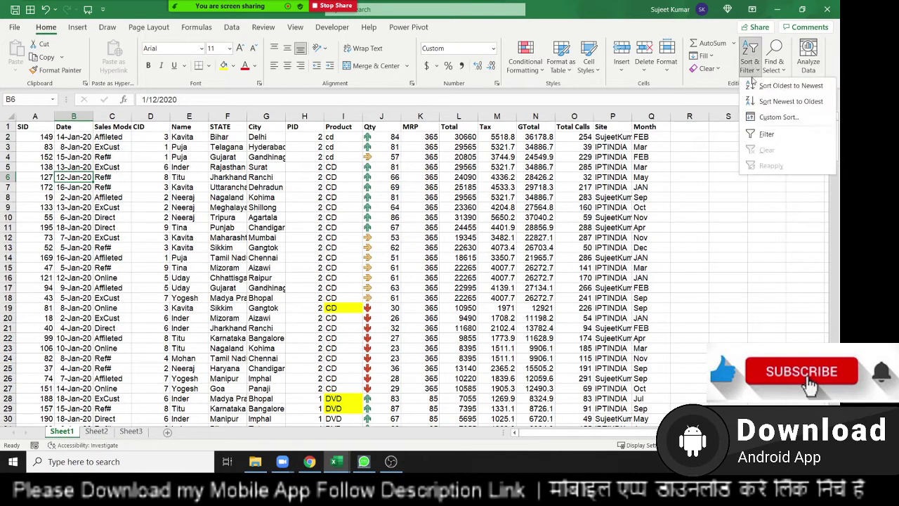
click(760, 117)
click(386, 239)
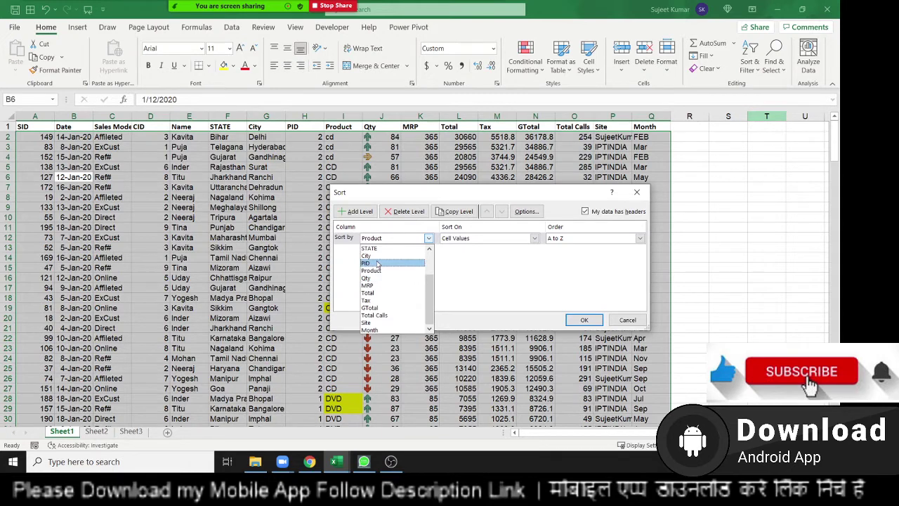
click(379, 257)
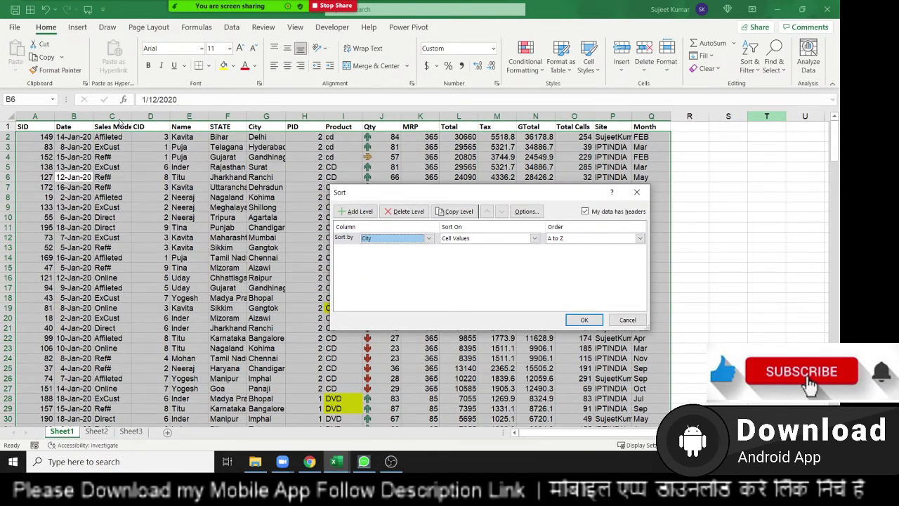
click(570, 239)
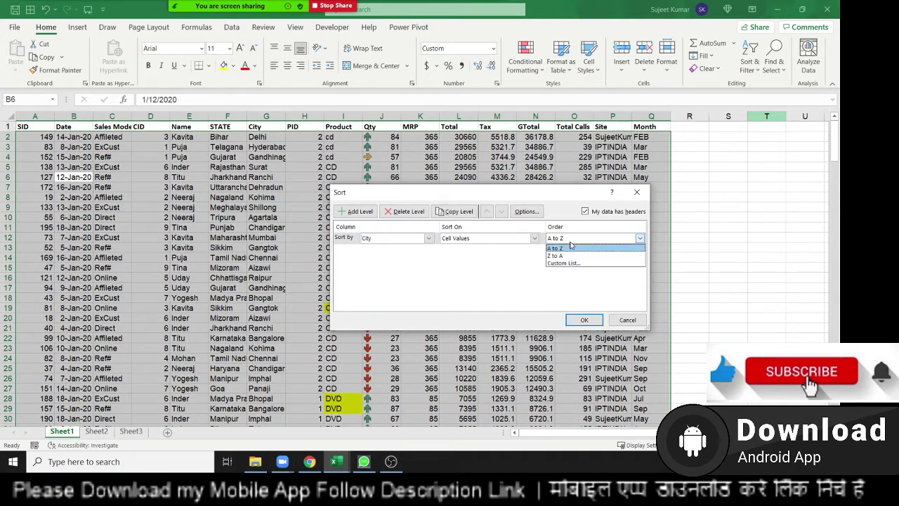
click(572, 246)
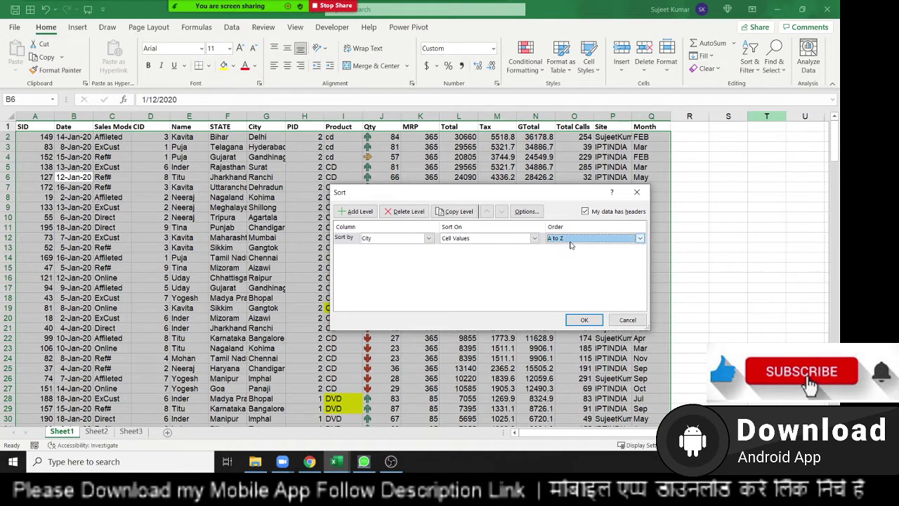
Change the sort column to Qty, then to Date, and open its order choices.
click(391, 240)
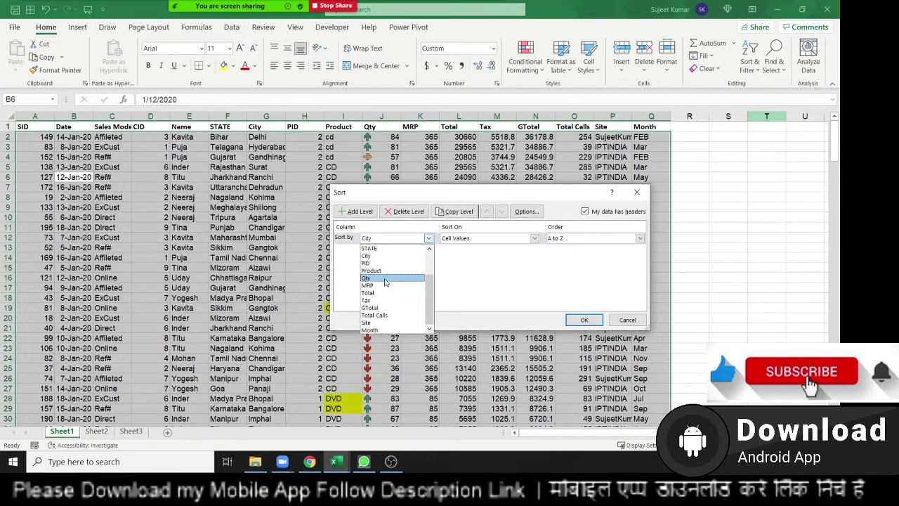
click(385, 279)
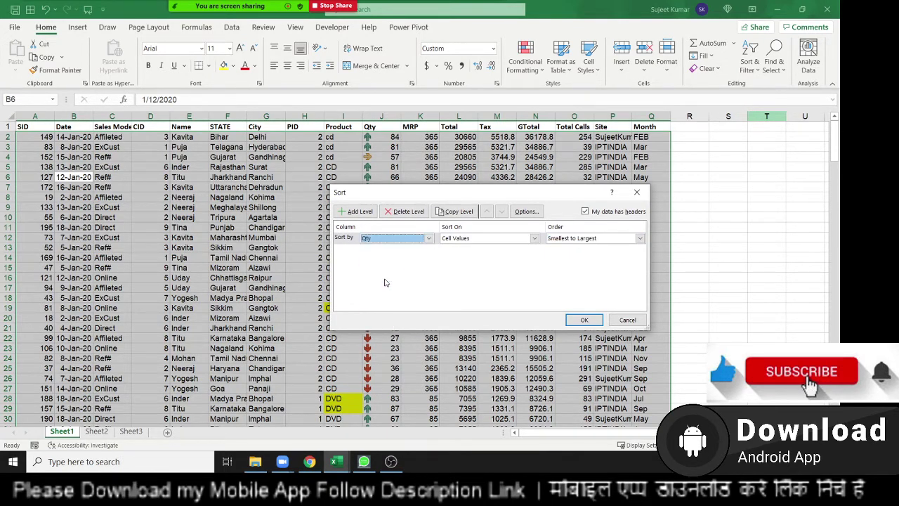
click(569, 240)
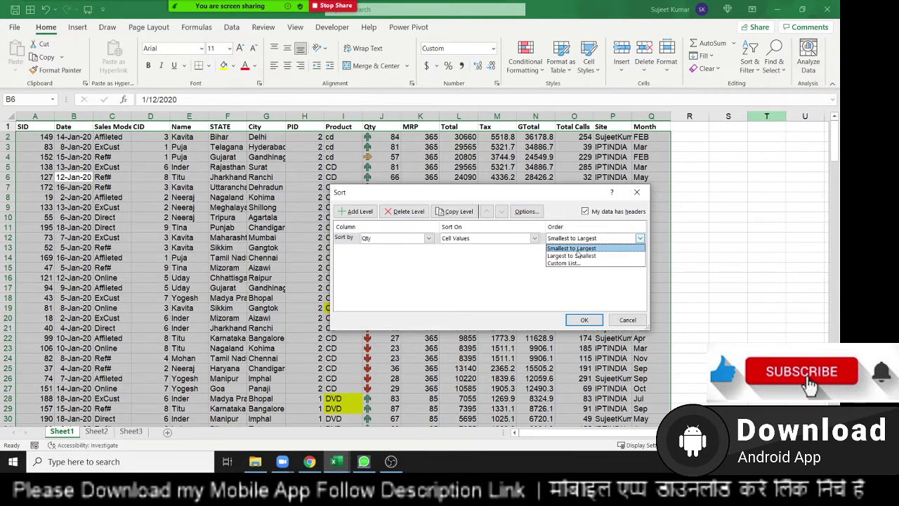
click(405, 240)
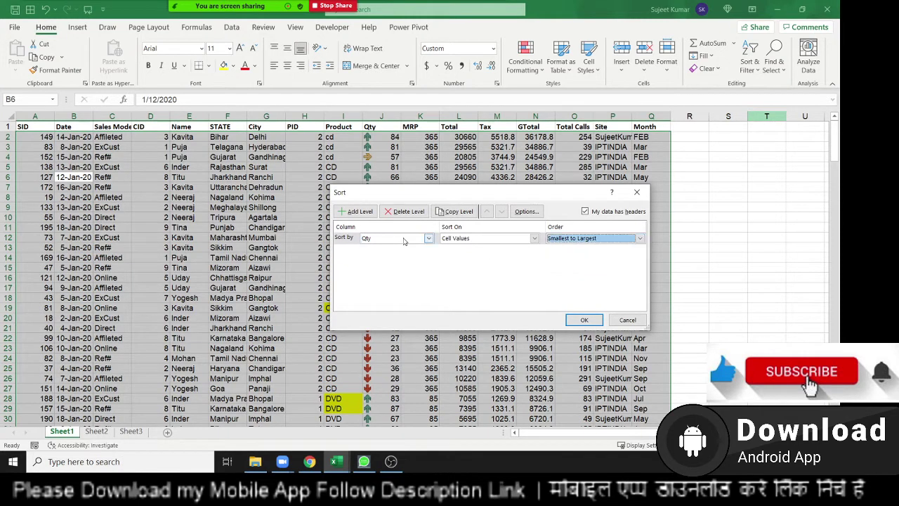
click(404, 241)
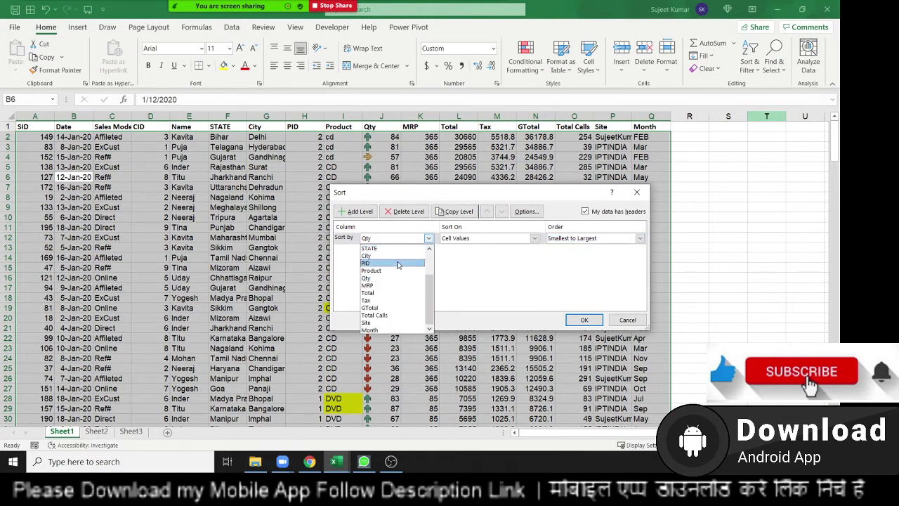
scroll(390, 258, up, 2)
click(391, 257)
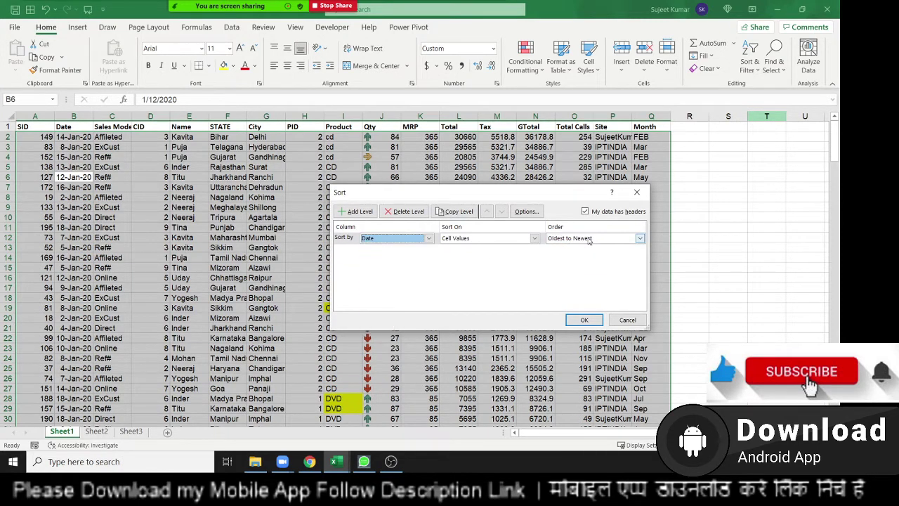
click(583, 239)
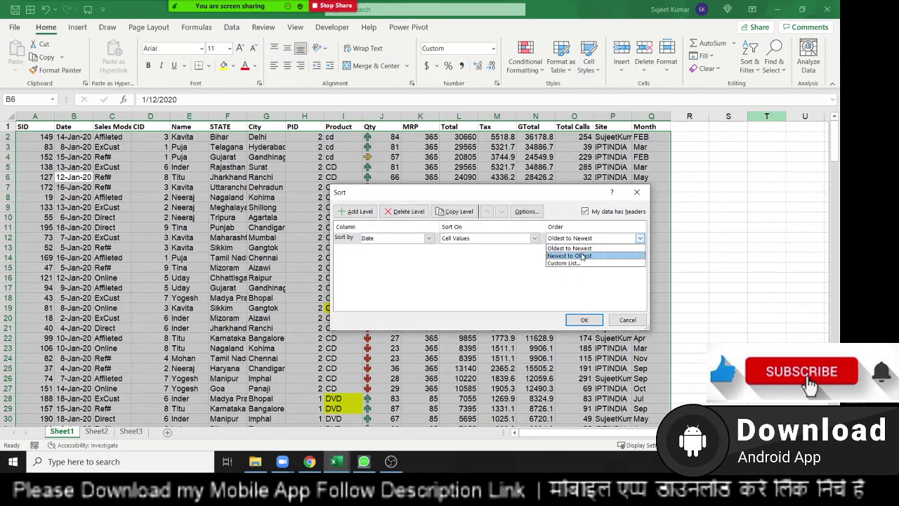
Pick Oldest to Newest, then close the Sort dialog without applying the sort.
click(508, 271)
click(635, 193)
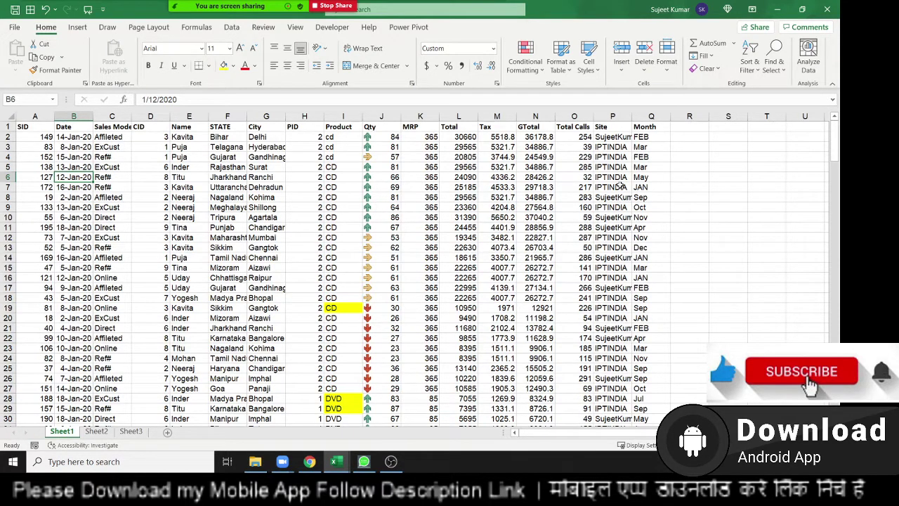
click(693, 127)
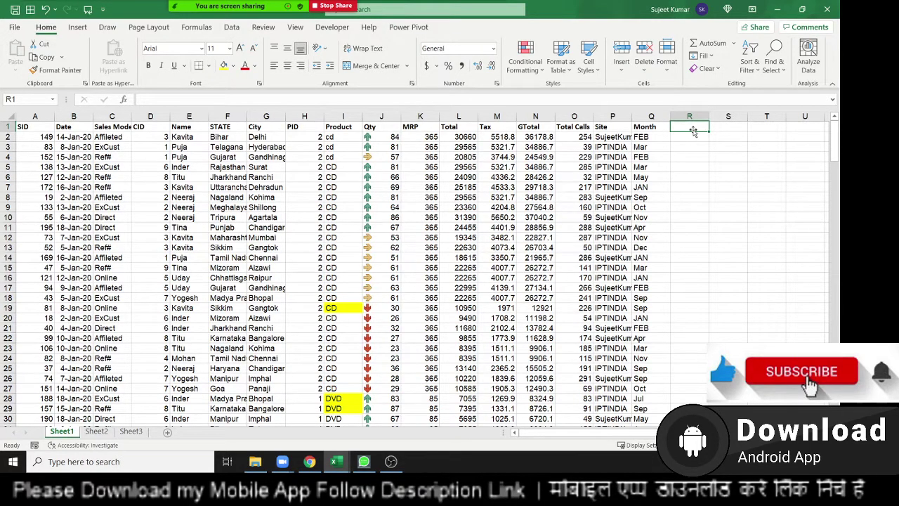
key(Left)
key(Left)
key(Down)
key(Down)
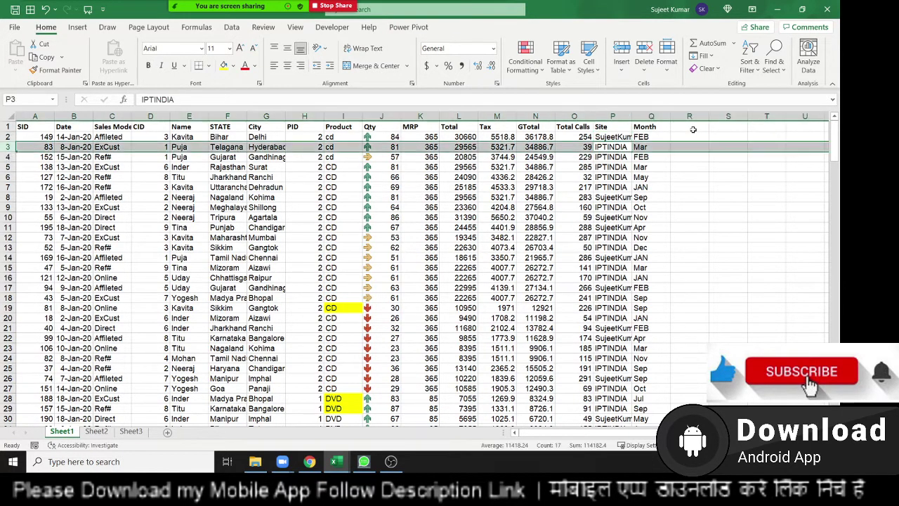
key(ctrl+shift+equal)
key(Down)
key(Down)
key(shift+space)
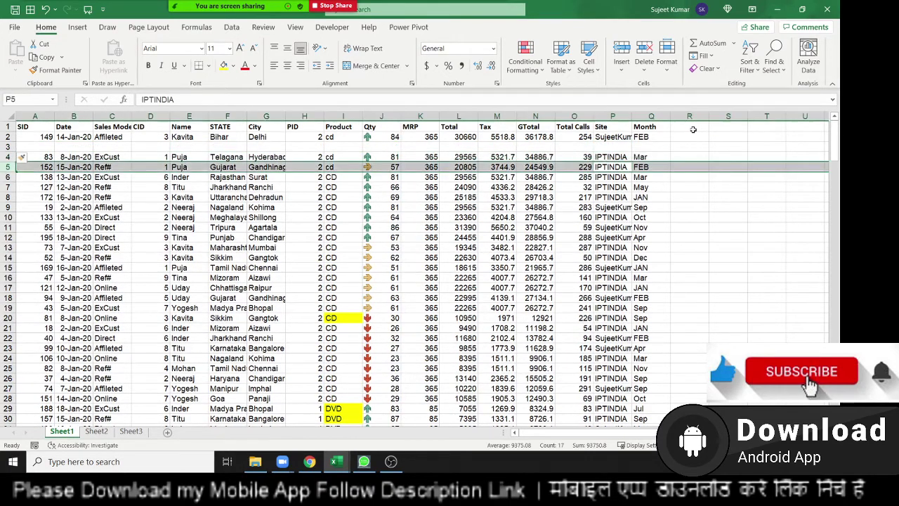
key(ctrl+shift+equal)
key(Down)
key(Down)
key(shift+space)
key(ctrl+shift+equal)
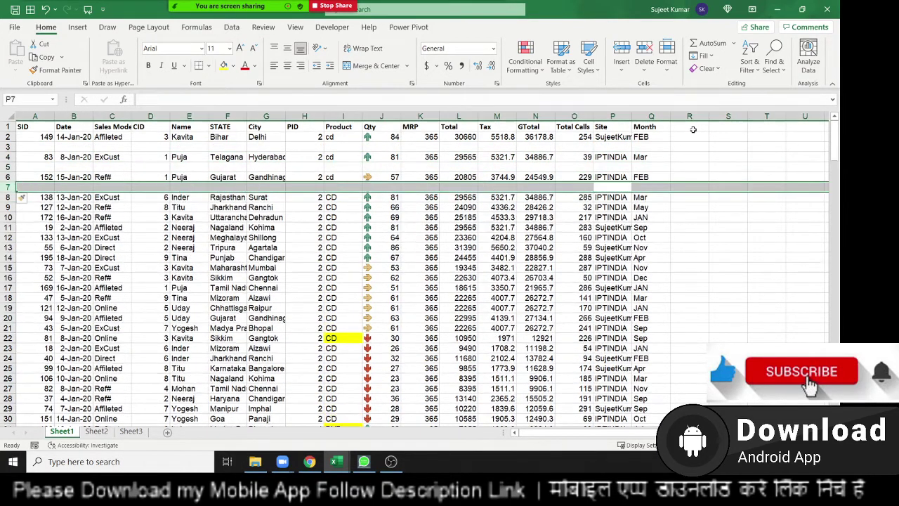
key(Down)
key(Down)
key(shift+space)
key(ctrl+shift+equal)
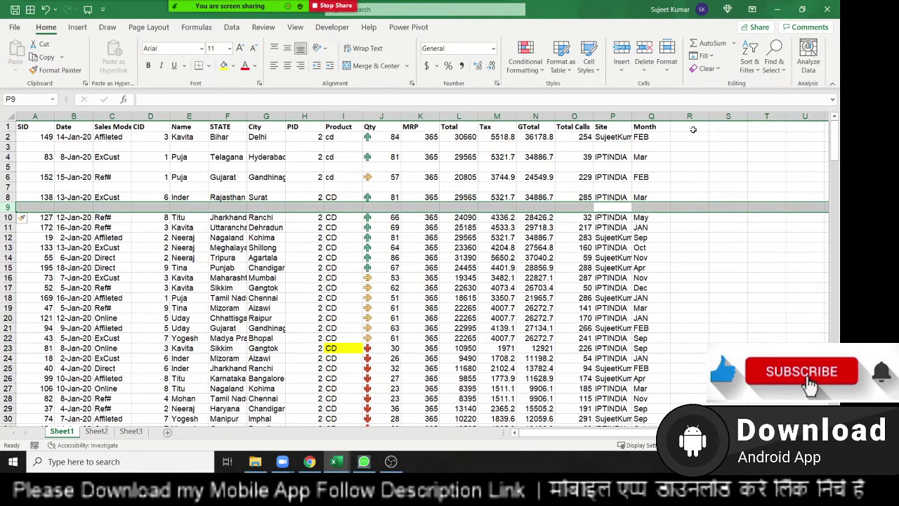
key(ctrl+minus)
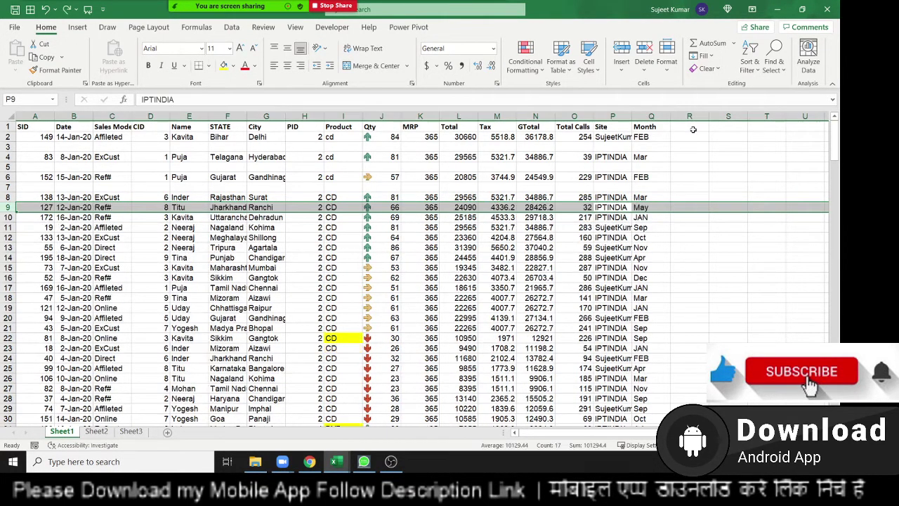
key(Up)
key(Up)
key(shift+space)
key(ctrl+minus)
key(Up)
key(Up)
key(shift+space)
key(ctrl+minus)
key(Up)
key(Up)
key(shift+space)
key(ctrl+minus)
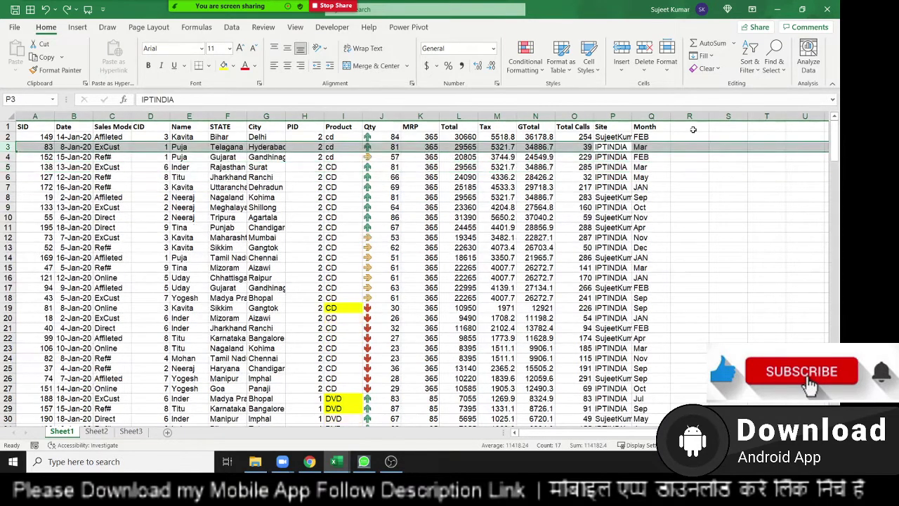
key(Up)
key(Up)
click(693, 129)
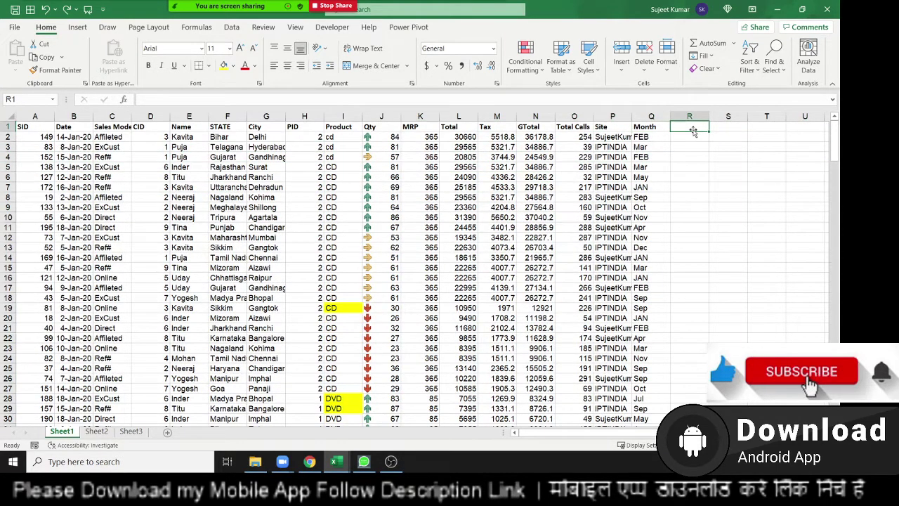
Add an SR header in R1 and fill serial numbers 1 to 215 down column R.
text(SR)
key(Return)
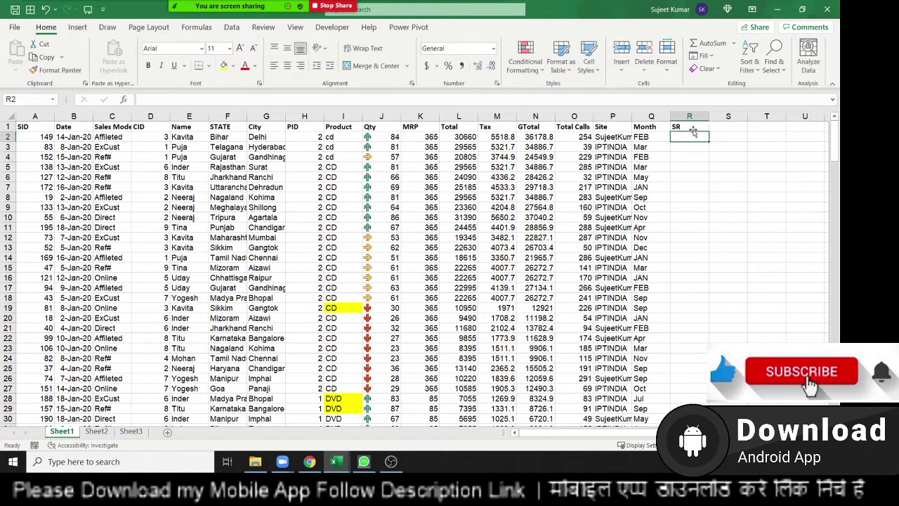
text(1)
key(Return)
text(2)
key(ctrl+Return)
key(Return)
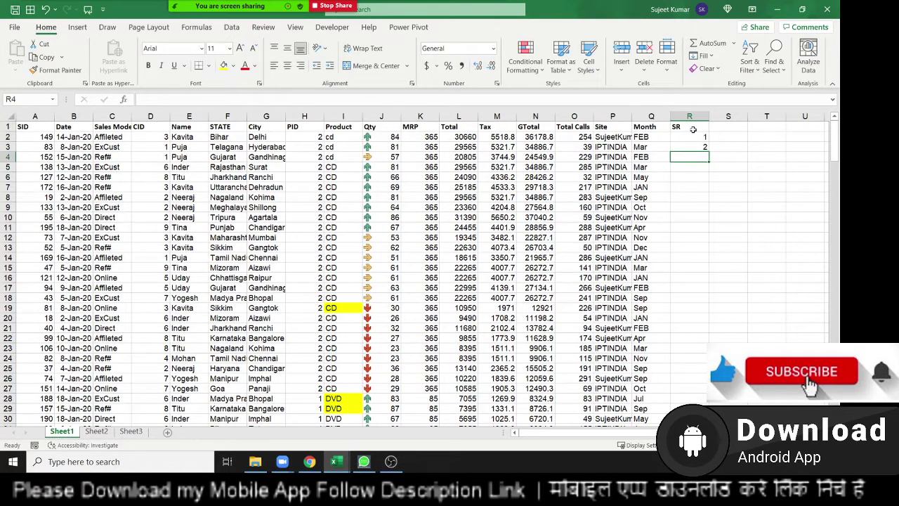
drag(693, 137, 694, 148)
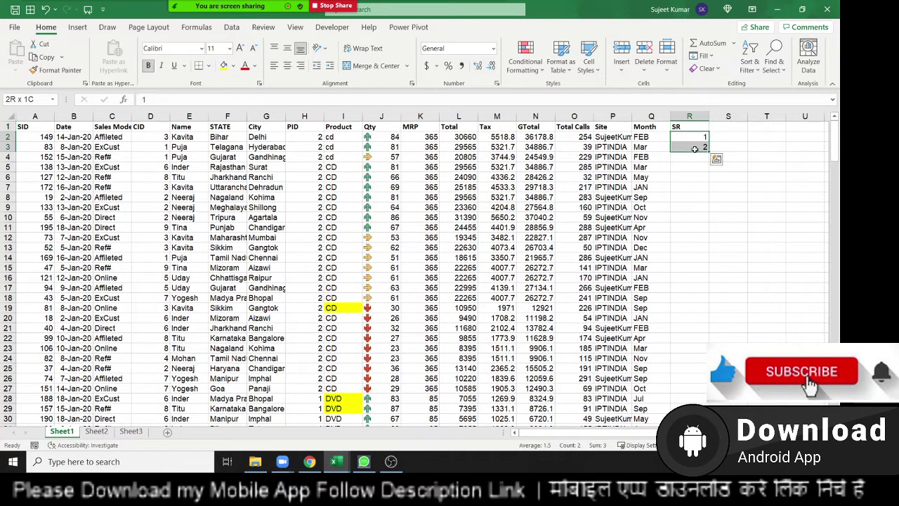
double_click(708, 152)
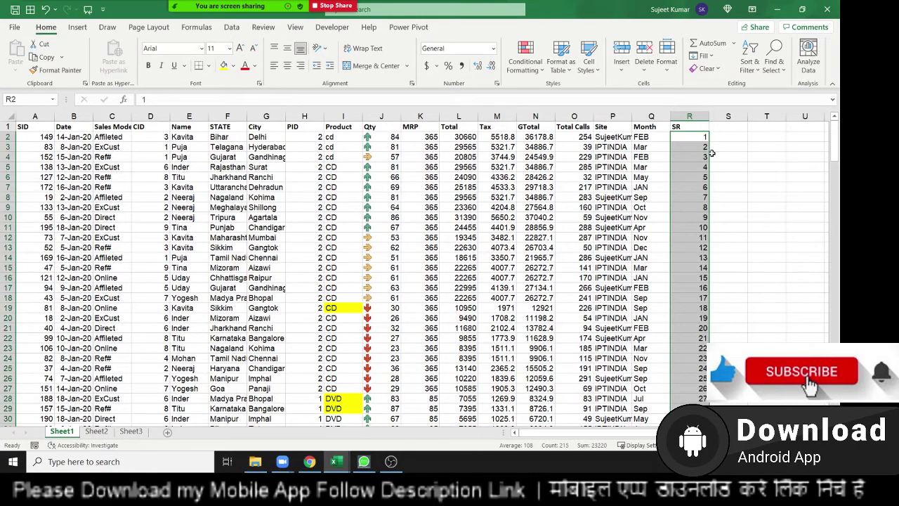
Copy the SR series and repeat it below the data starting at R217.
key(ctrl+c)
key(ctrl+Down)
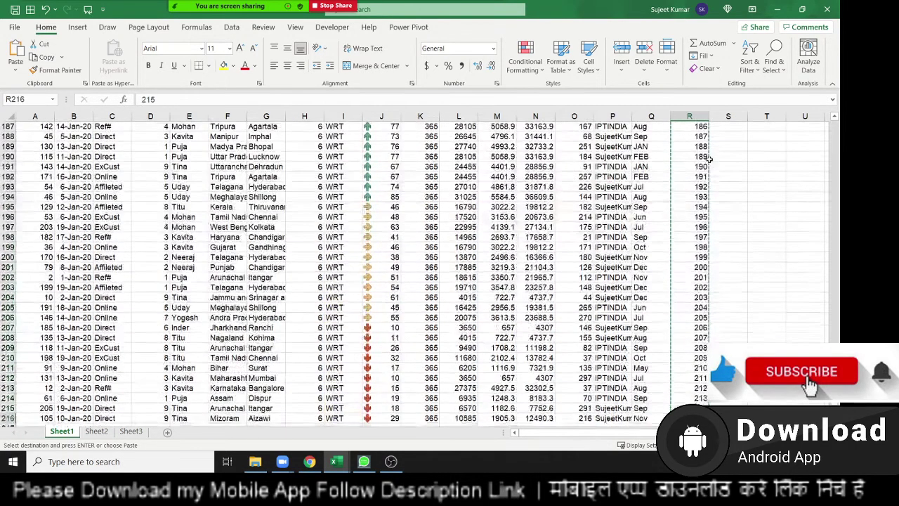
key(Down)
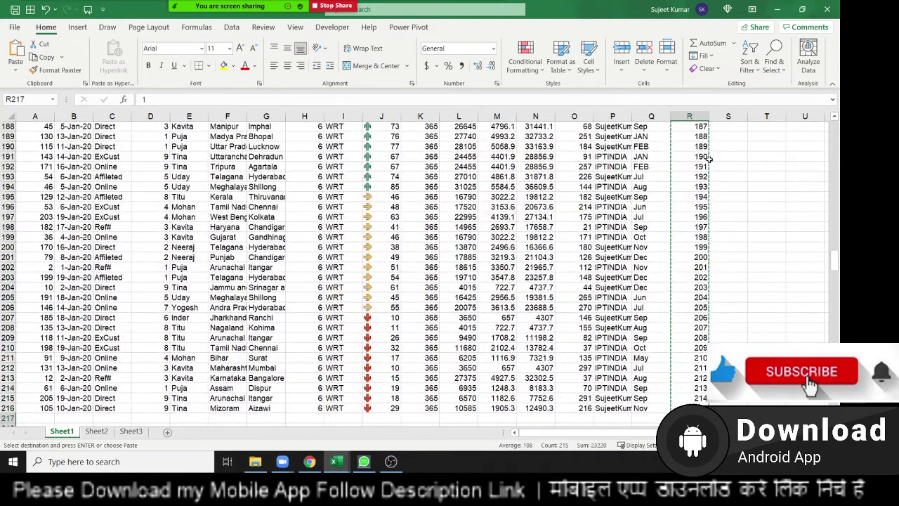
key(Escape)
key(ctrl+Up)
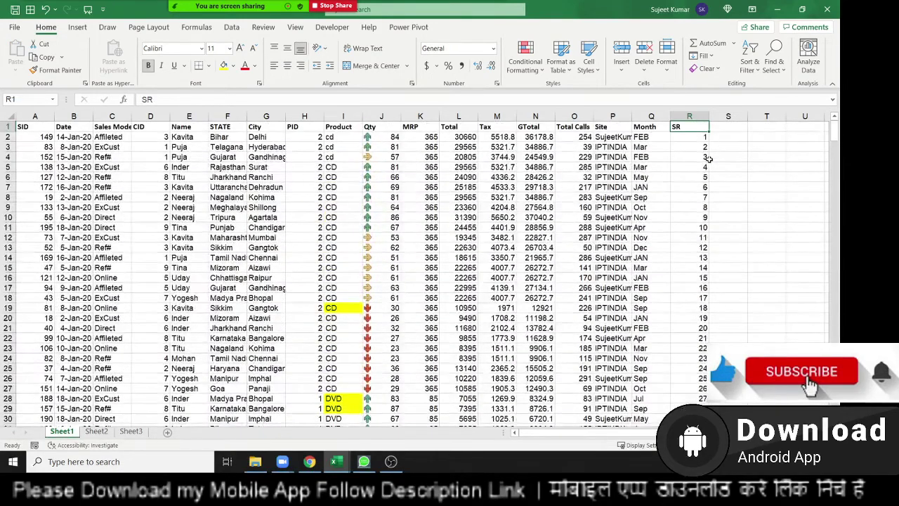
key(ctrl+shift+Down)
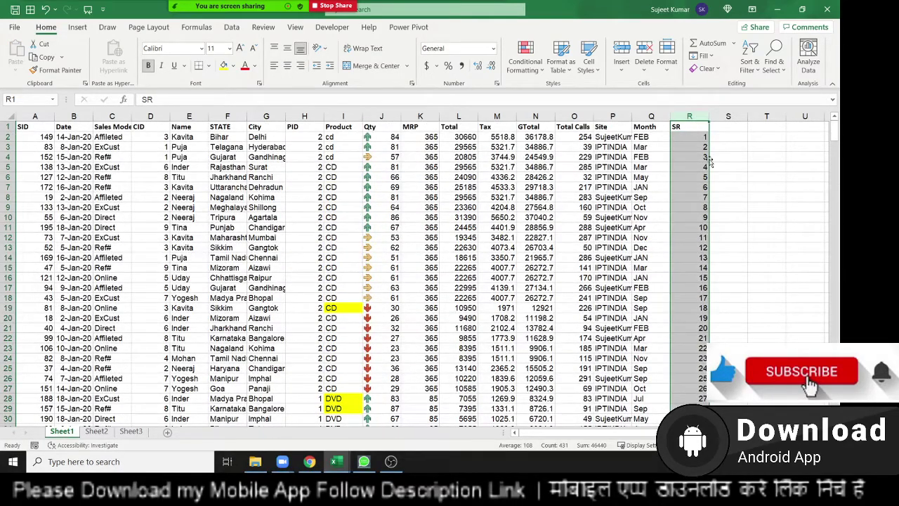
key(Down)
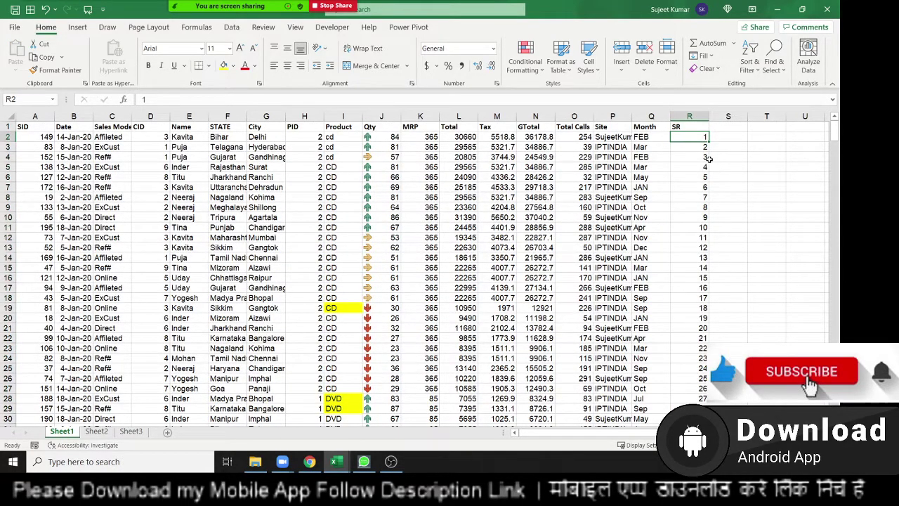
key(Home)
key(Right)
key(Right)
key(Right)
key(Right)
key(Right)
key(Right)
key(Right)
key(Right)
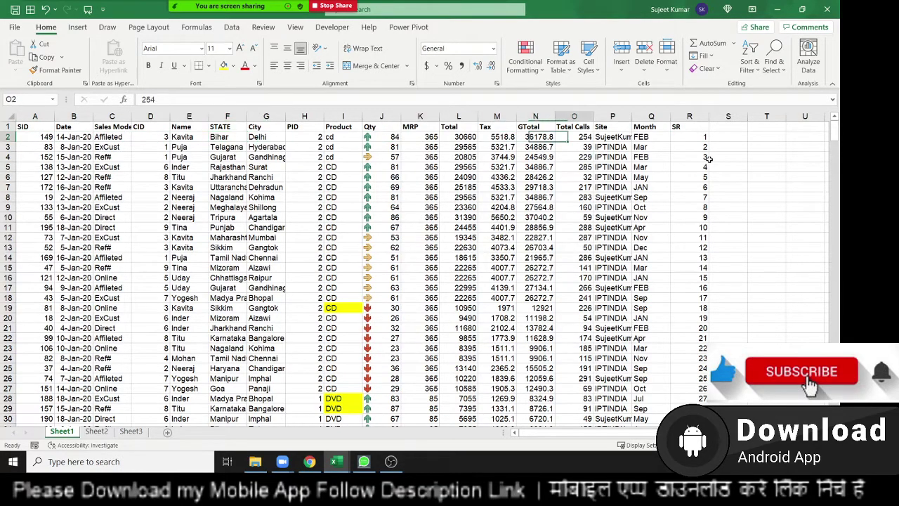
key(Right)
key(Right)
Check the data's edges and select row 217 just below the sales records.
key(ctrl+Down)
key(Down)
key(Down)
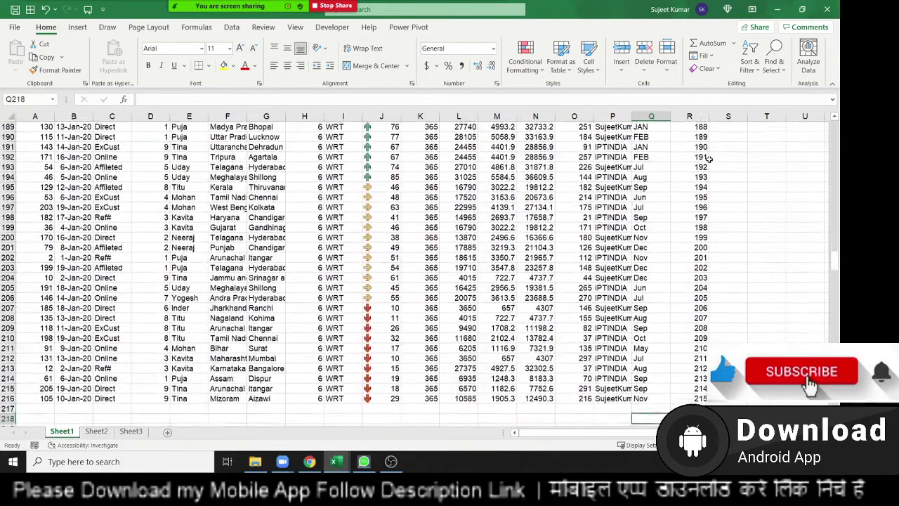
key(Up)
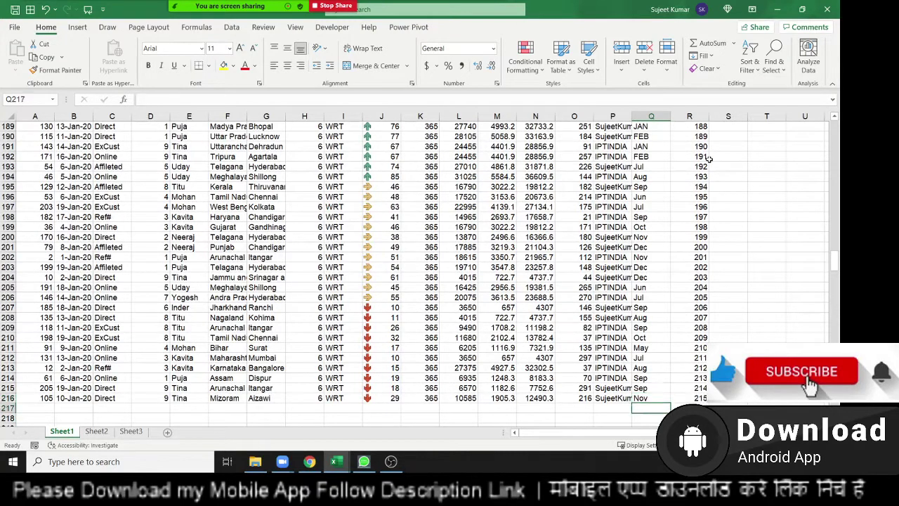
key(Right)
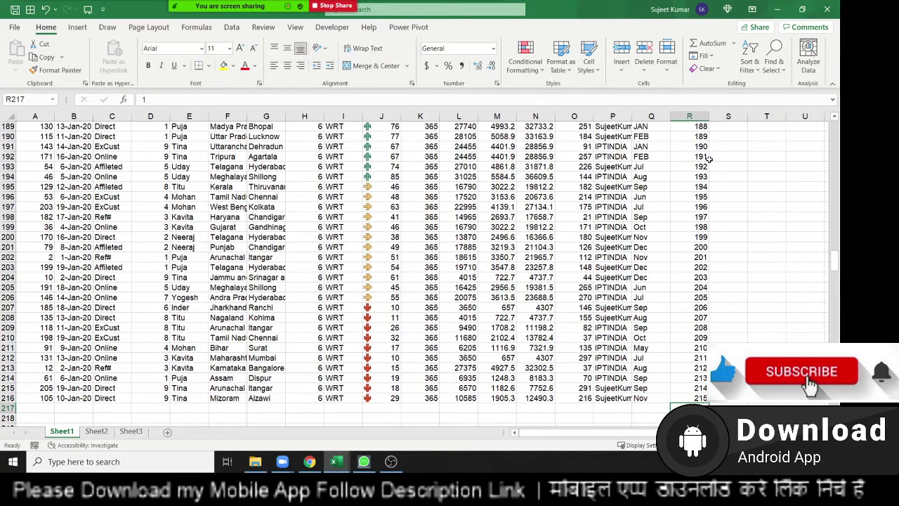
key(shift+space)
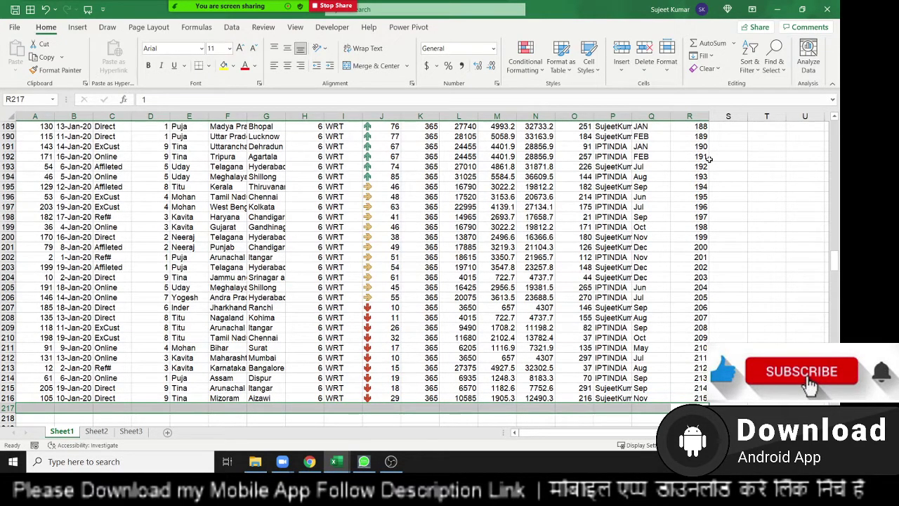
key(shift+BackSpace)
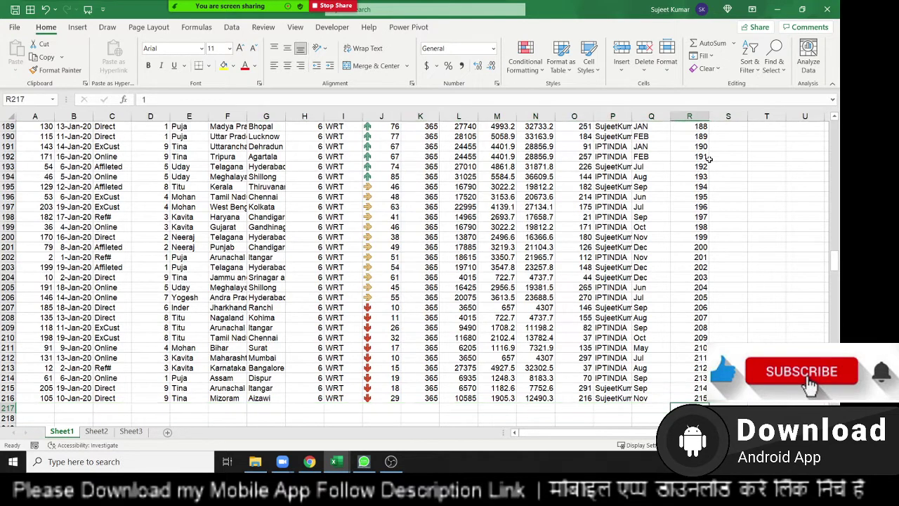
key(shift+space)
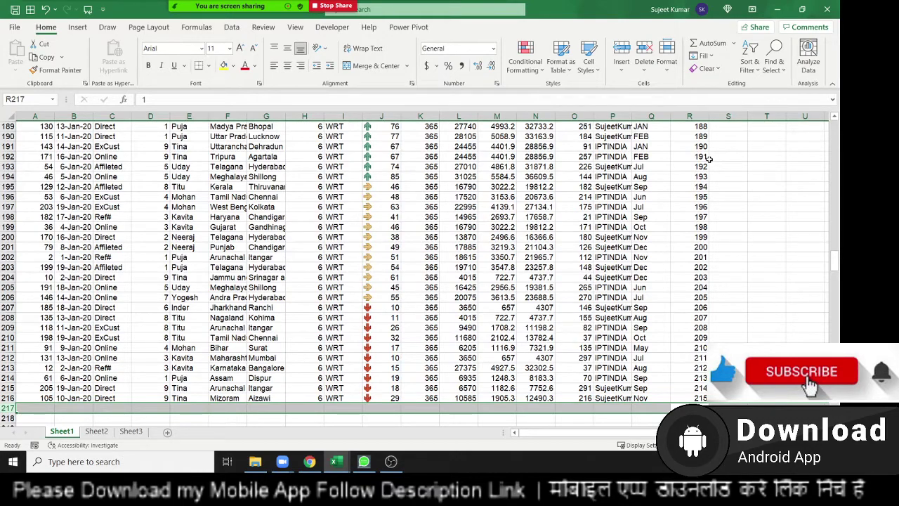
Test inserting and deleting a blank row, then select the table through row 431.
scroll(710, 159, up, 20)
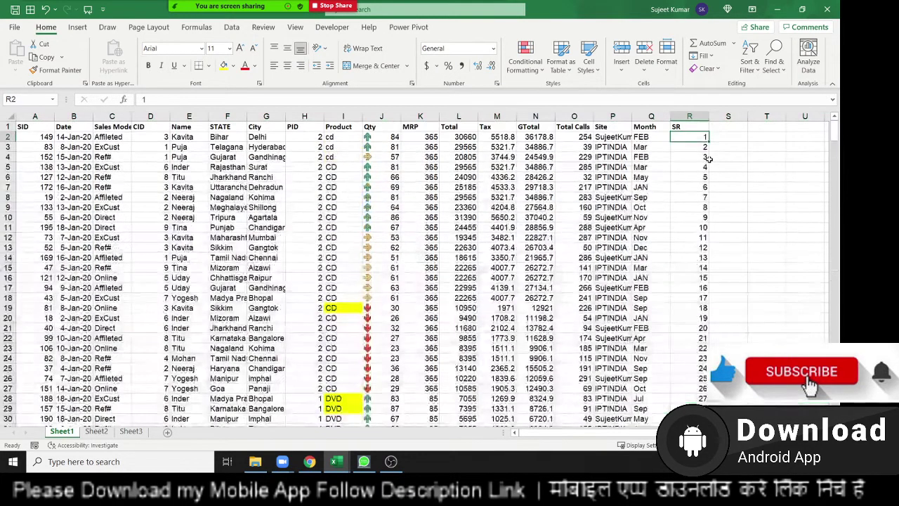
key(ctrl+shift+plus)
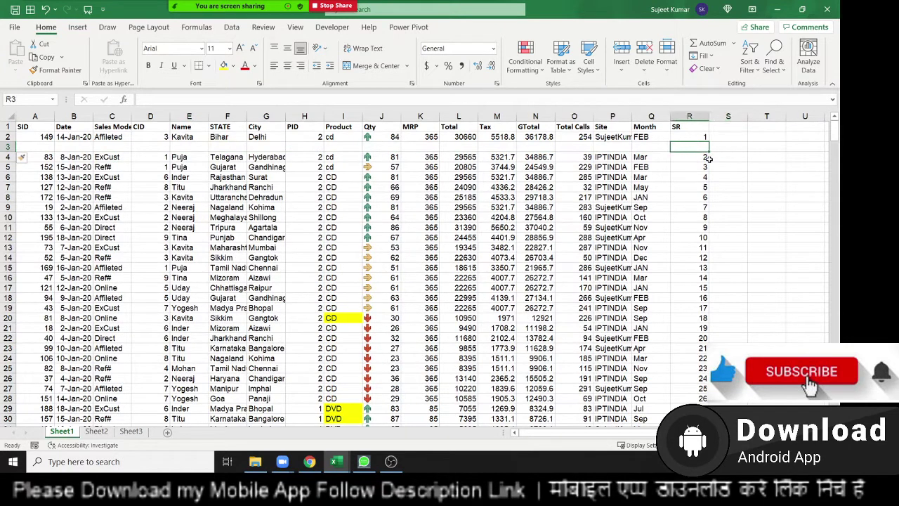
text(1)
key(ctrl+Return)
key(ctrl+space)
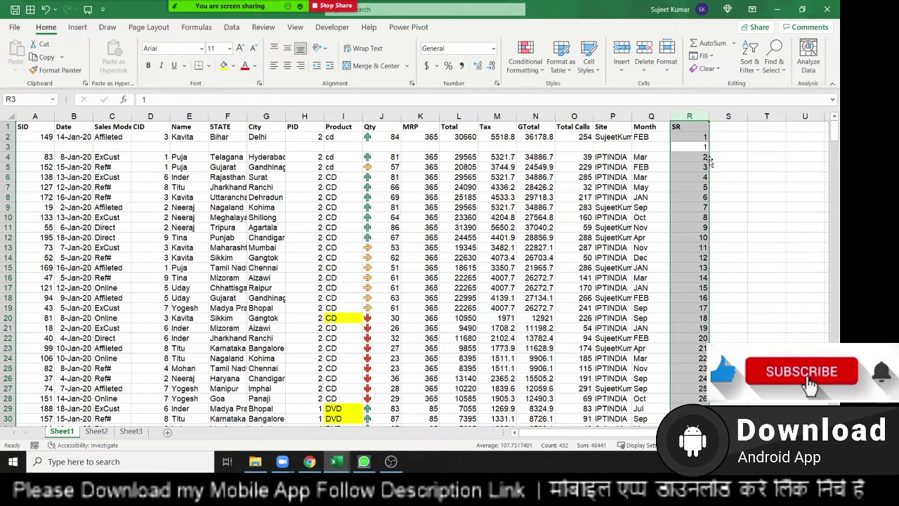
key(shift+space)
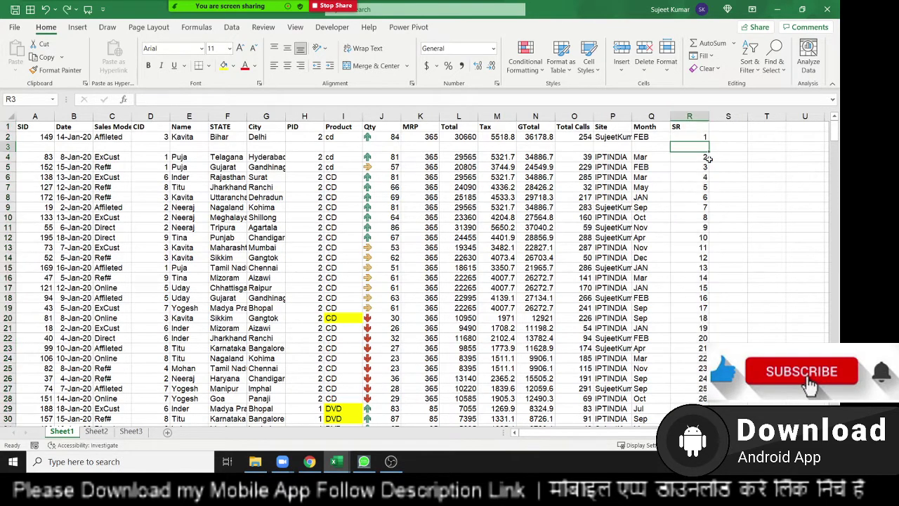
key(ctrl+minus)
key(Up)
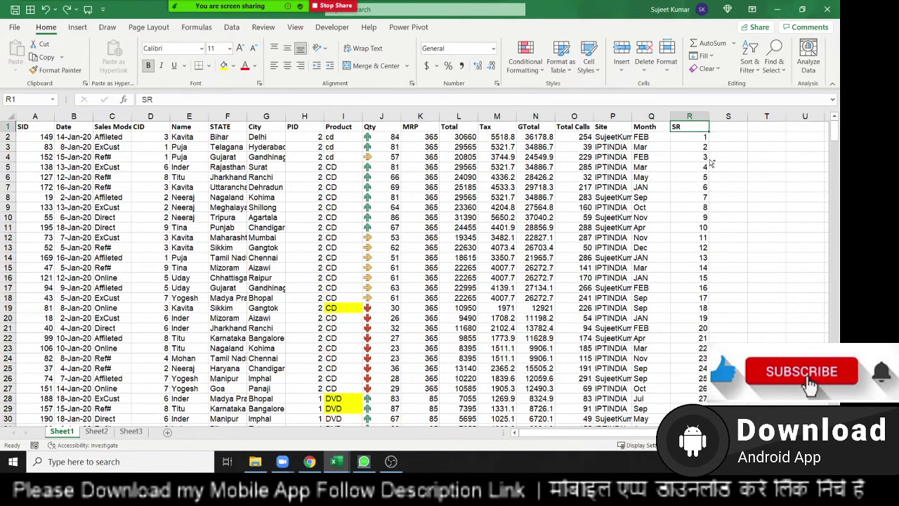
key(ctrl+shift+Down)
key(ctrl+shift+Left)
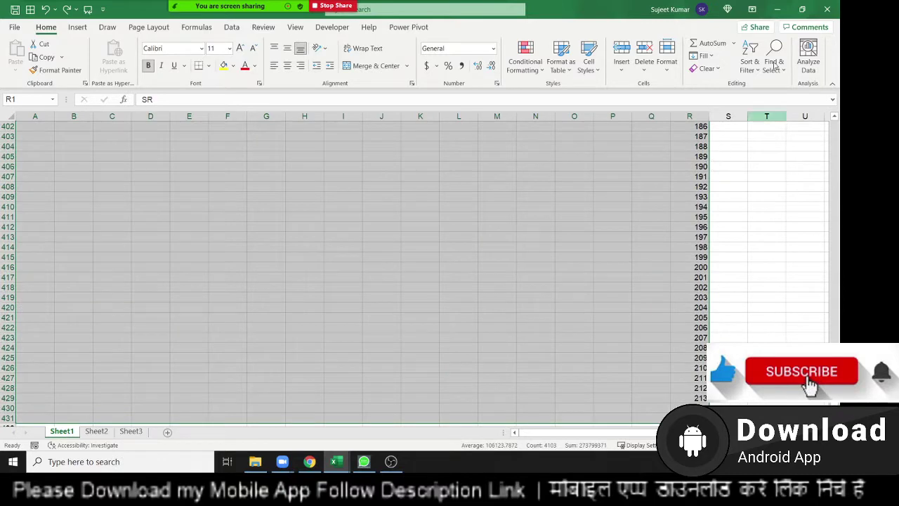
click(750, 64)
click(773, 117)
click(403, 240)
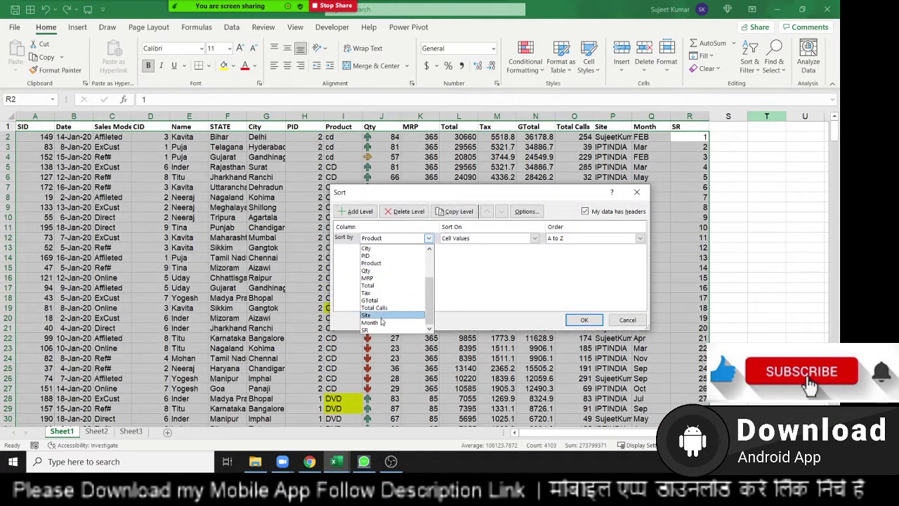
click(424, 319)
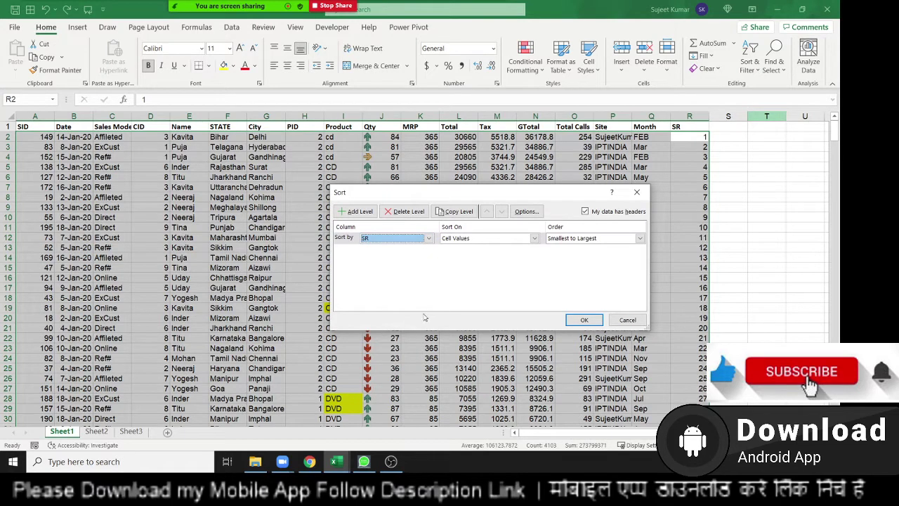
click(587, 321)
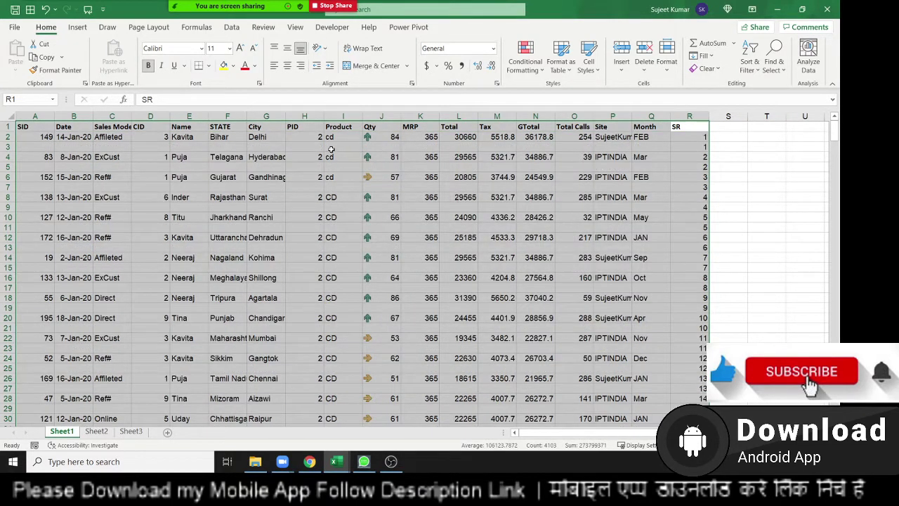
mouse_move(271, 141)
mouse_down()
mouse_move(302, 159)
mouse_move(257, 313)
mouse_move(336, 397)
mouse_up()
scroll(351, 366, down, 1)
scroll(358, 351, down, 1)
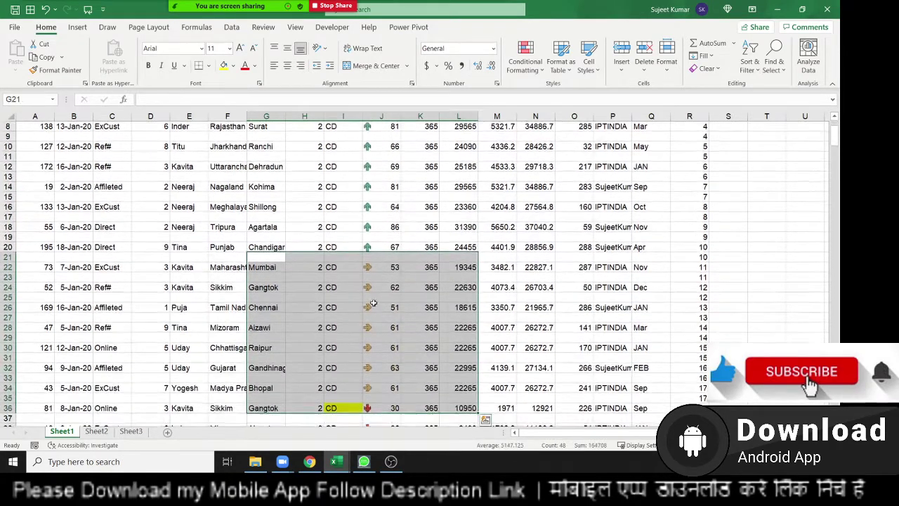
scroll(372, 333, down, 5)
scroll(373, 332, down, 5)
scroll(374, 332, down, 4)
scroll(375, 332, down, 6)
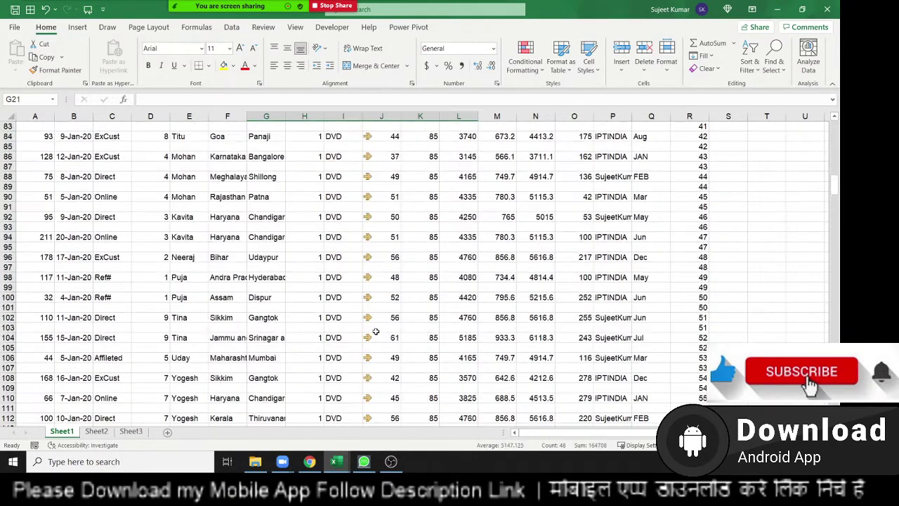
scroll(375, 331, down, 6)
scroll(376, 331, down, 5)
scroll(375, 331, up, 5)
scroll(376, 330, up, 4)
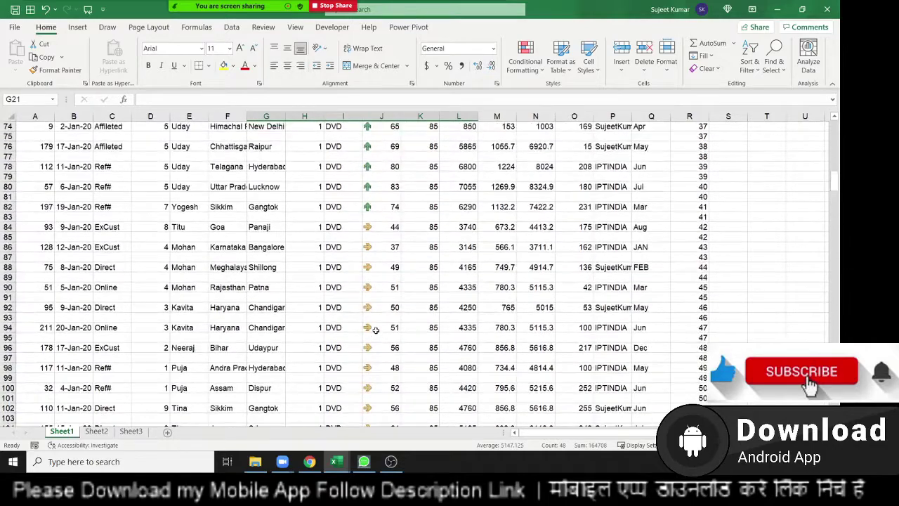
scroll(376, 331, up, 6)
scroll(375, 331, up, 4)
scroll(375, 330, up, 4)
scroll(376, 330, up, 5)
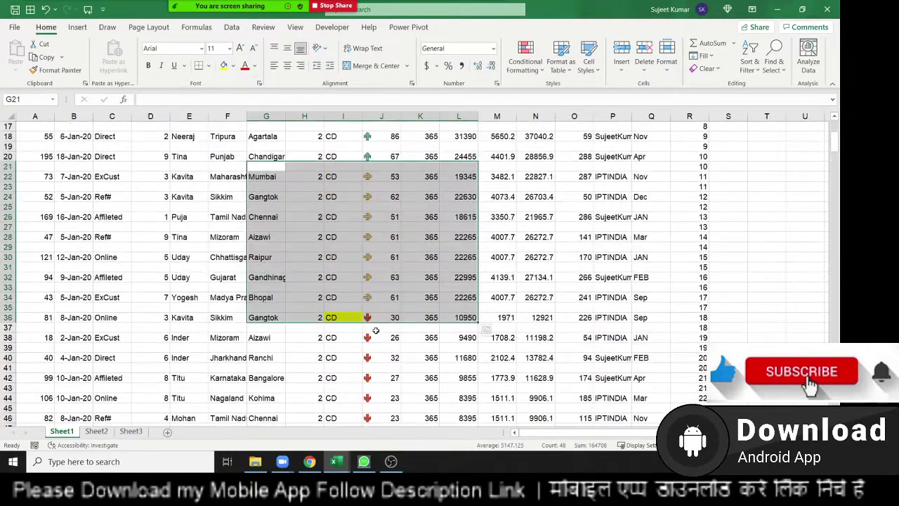
scroll(376, 330, up, 3)
scroll(376, 330, up, 1)
scroll(376, 329, up, 2)
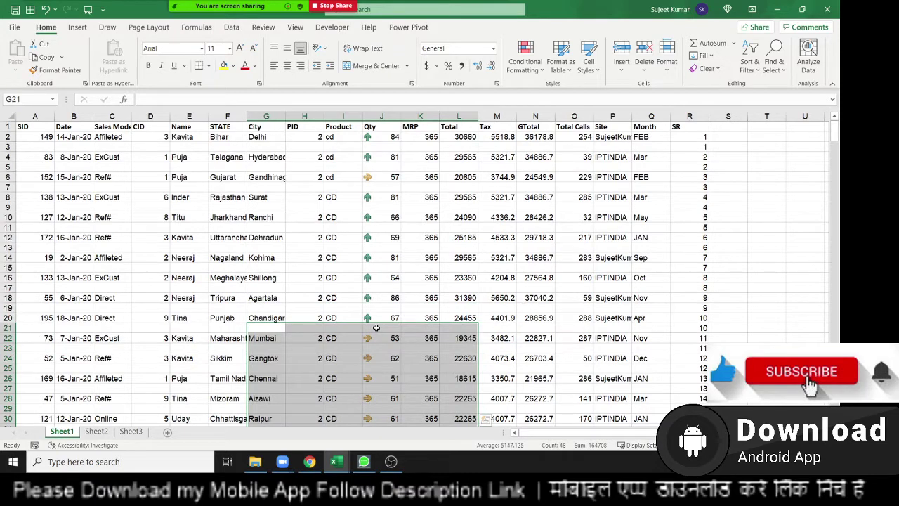
Clear column R's SR values and select the spaced-out table from A1 to Q430.
click(682, 115)
key(Delete)
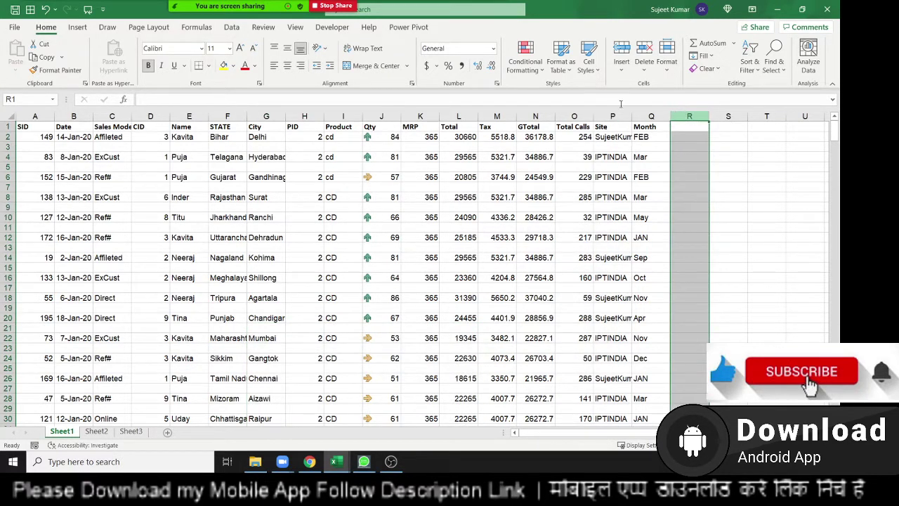
mouse_move(219, 16)
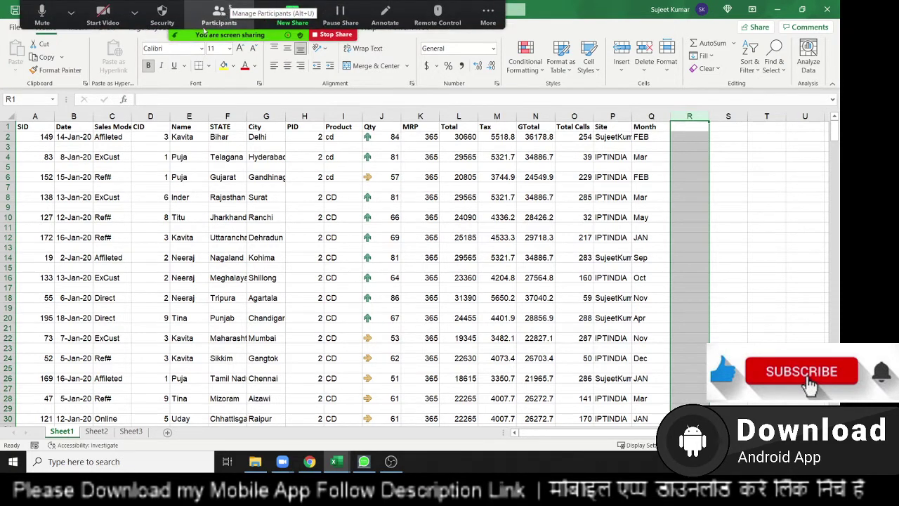
click(48, 125)
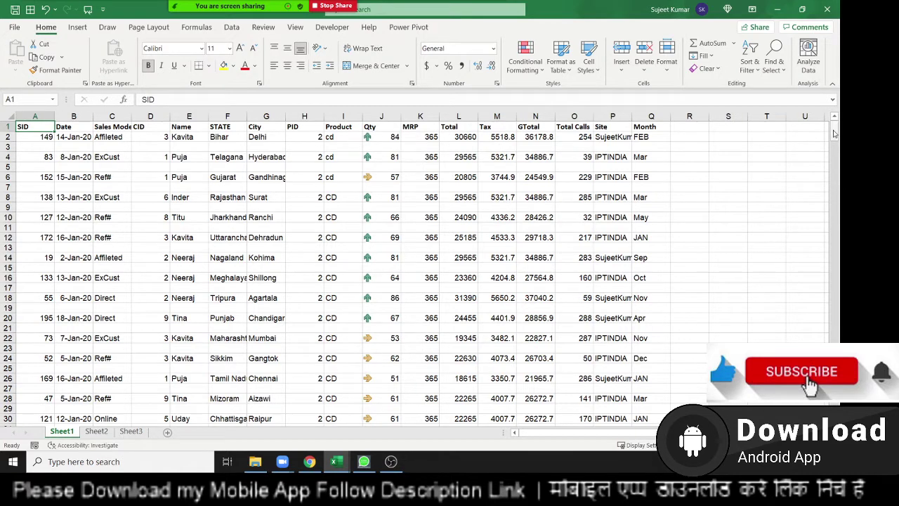
drag(835, 134, 840, 390)
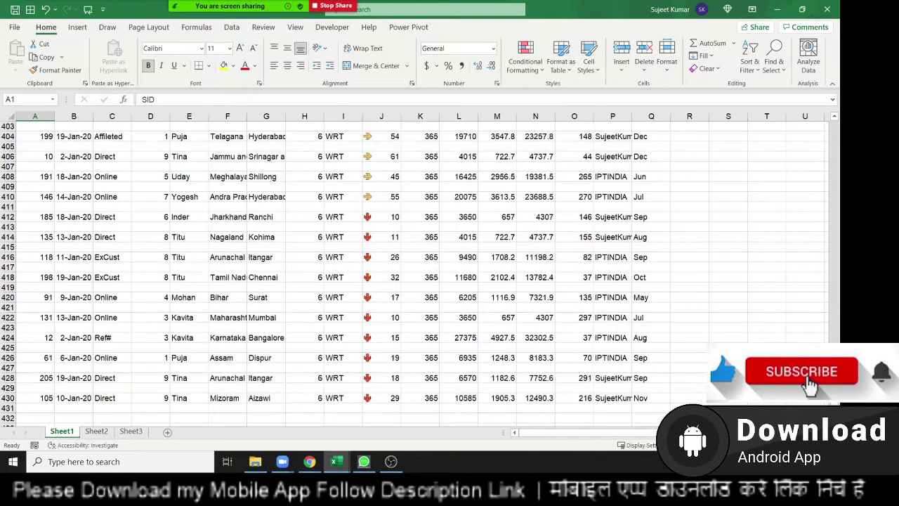
shift+click(641, 397)
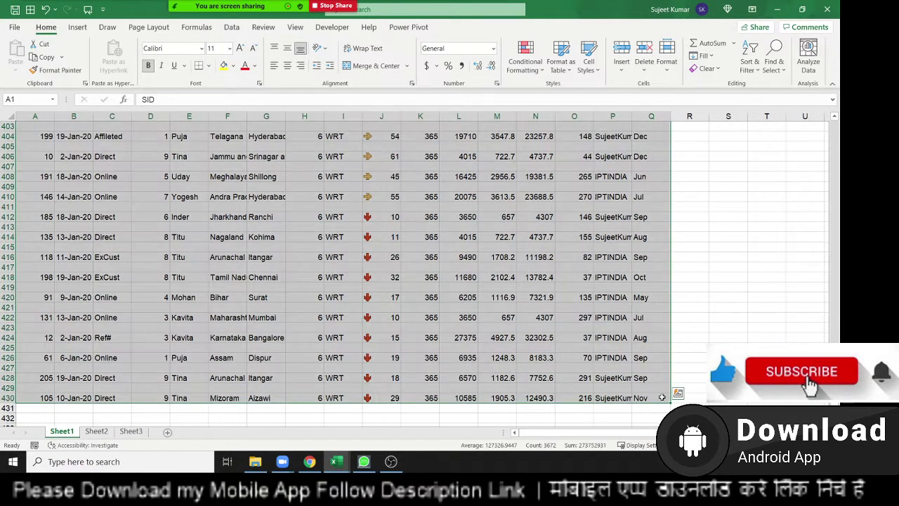
drag(840, 390, 840, 123)
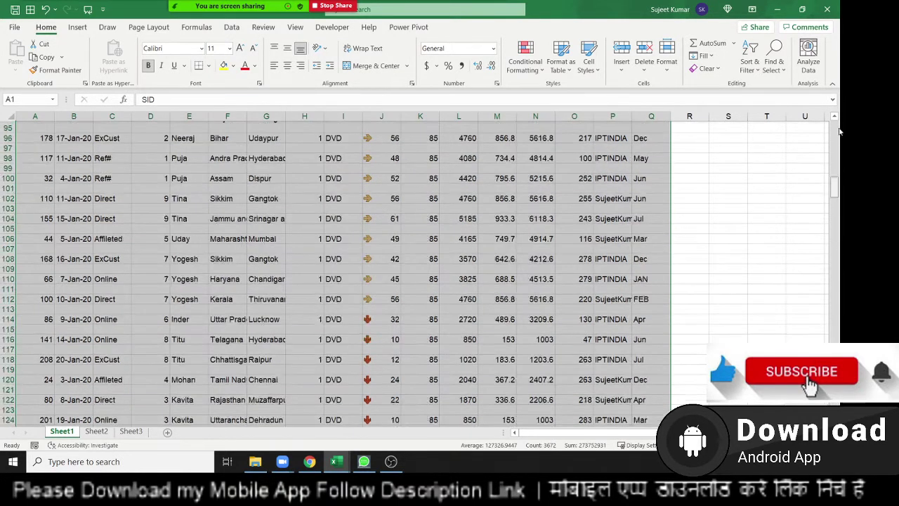
click(760, 70)
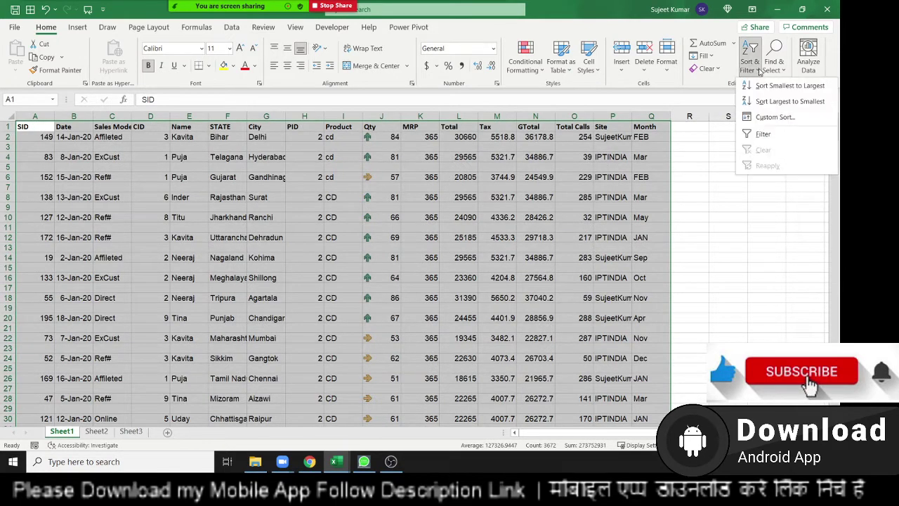
click(775, 118)
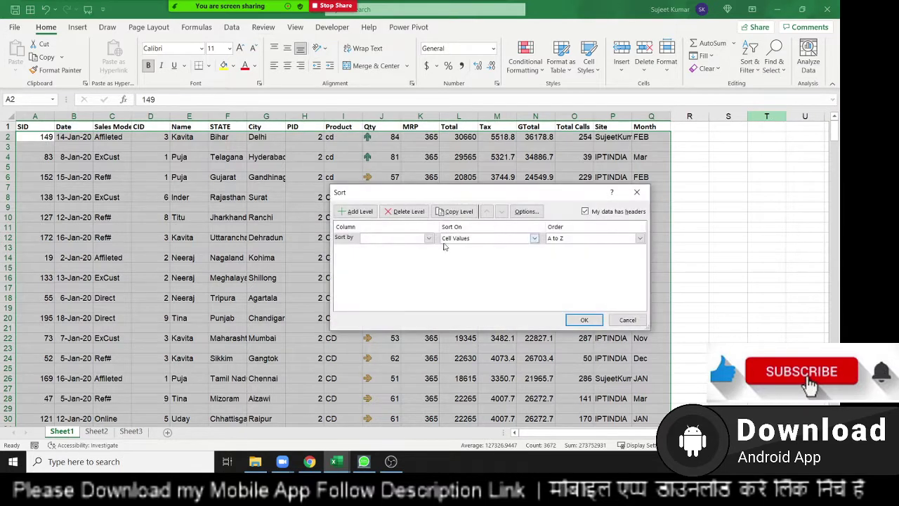
click(396, 237)
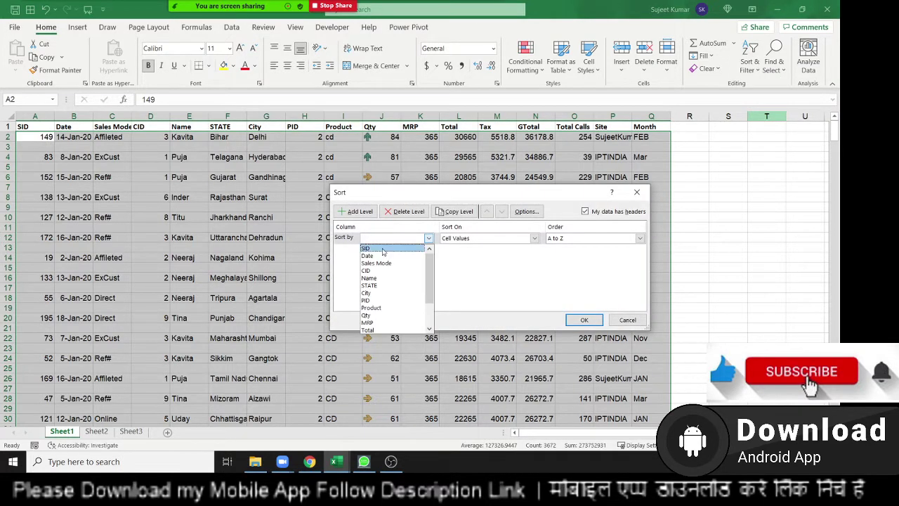
click(383, 246)
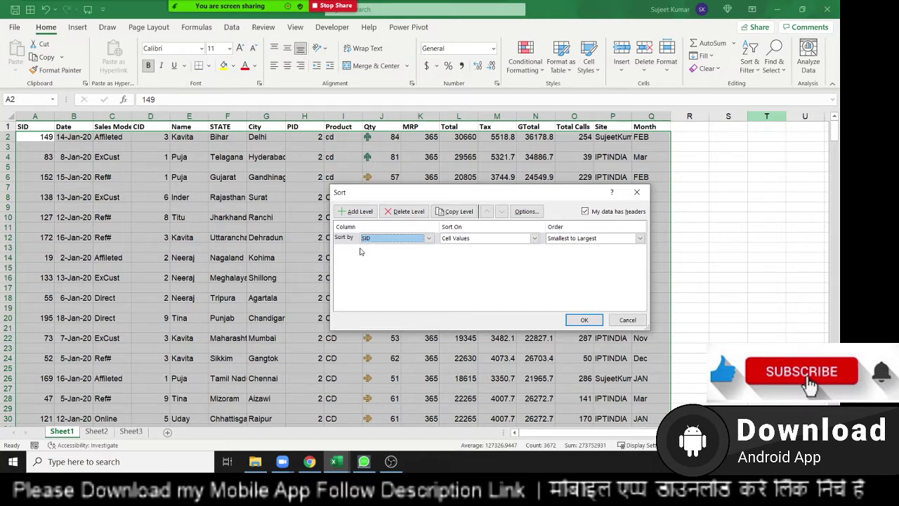
Cancel the sort and undo twice to restore the compact table with SR 1–215.
key(Escape)
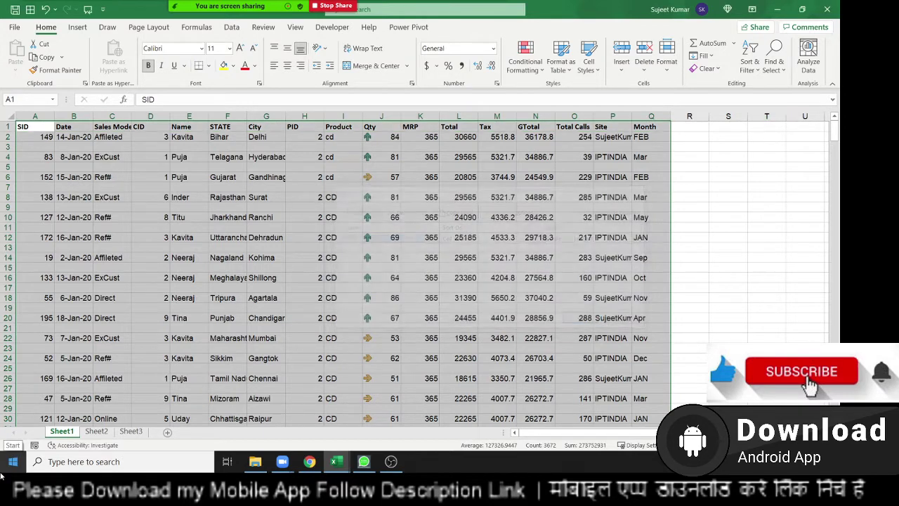
key(ctrl+z)
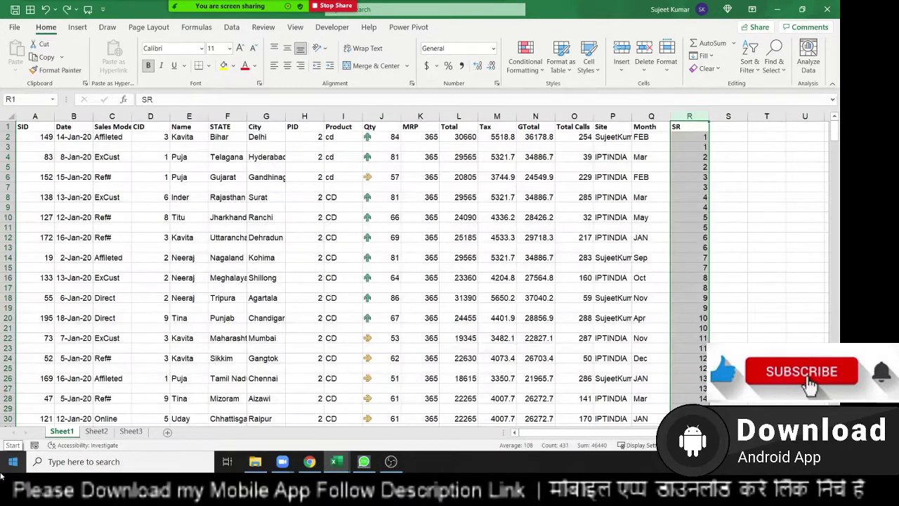
key(ctrl+z)
key(ctrl+z)
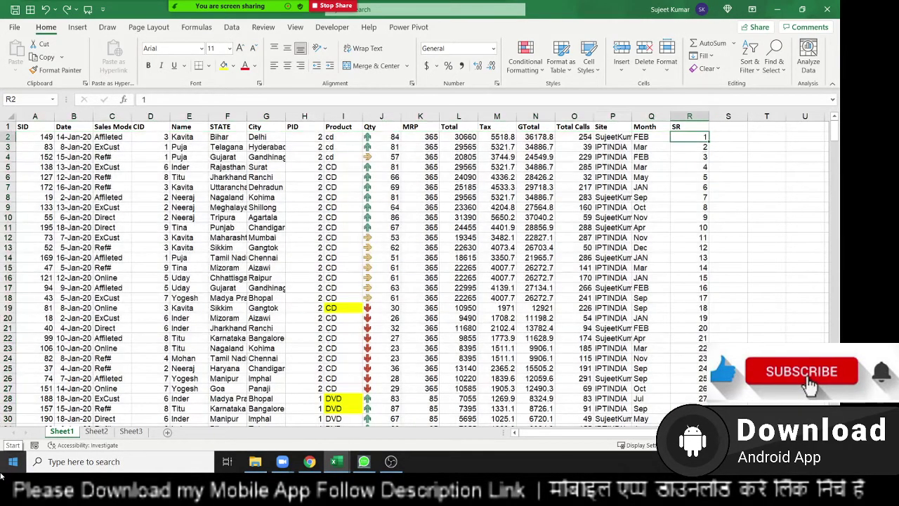
key(ctrl+Down)
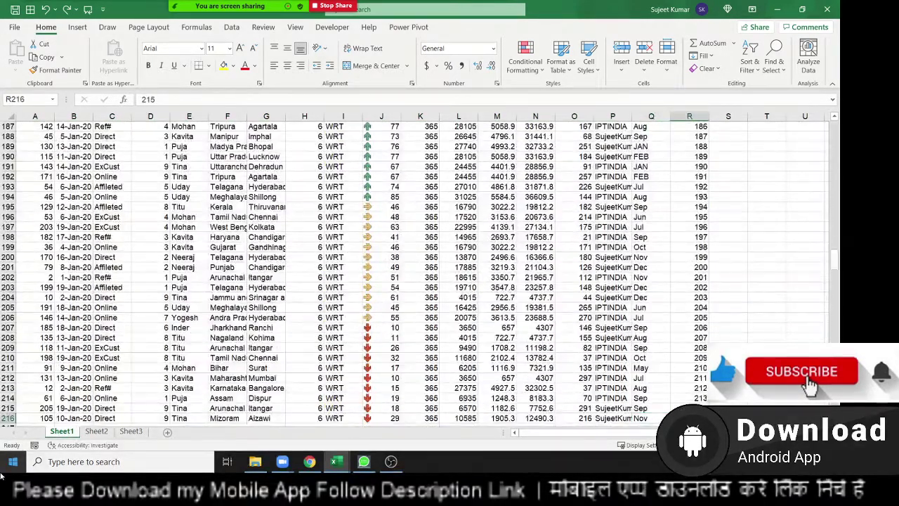
key(ctrl+shift+Up)
key(ctrl+q)
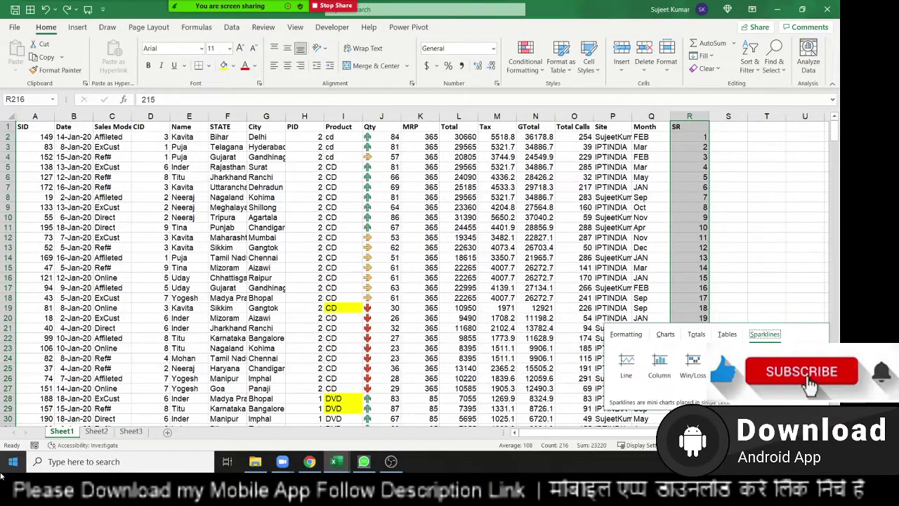
key(Escape)
Enter 1 in R217 below the last SR number, then return to the SR header.
key(ctrl+Down)
key(Down)
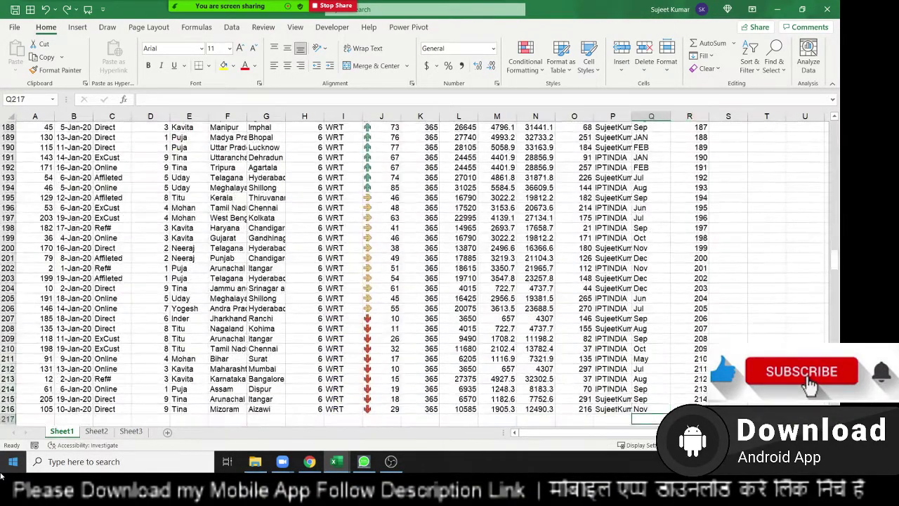
text(1)
key(Return)
key(Down)
key(ctrl+Up)
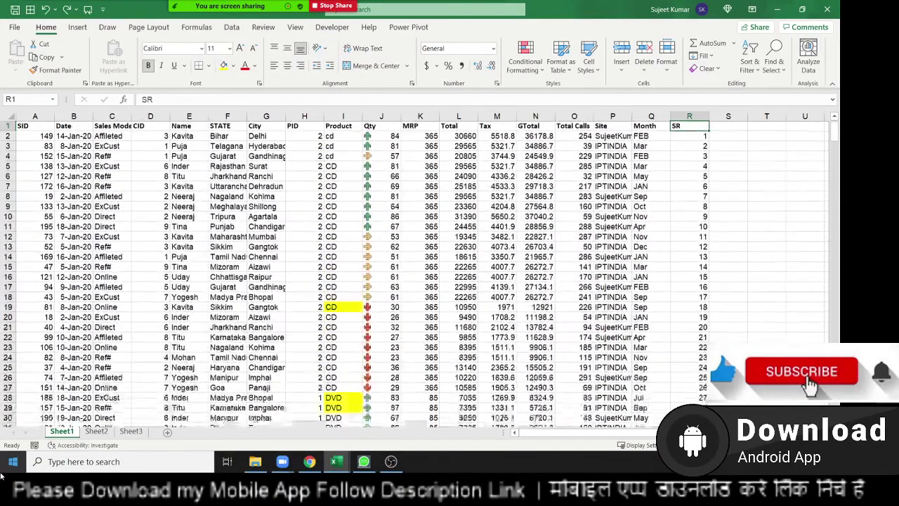
key(Left)
key(Down)
key(ctrl+Down)
key(Down)
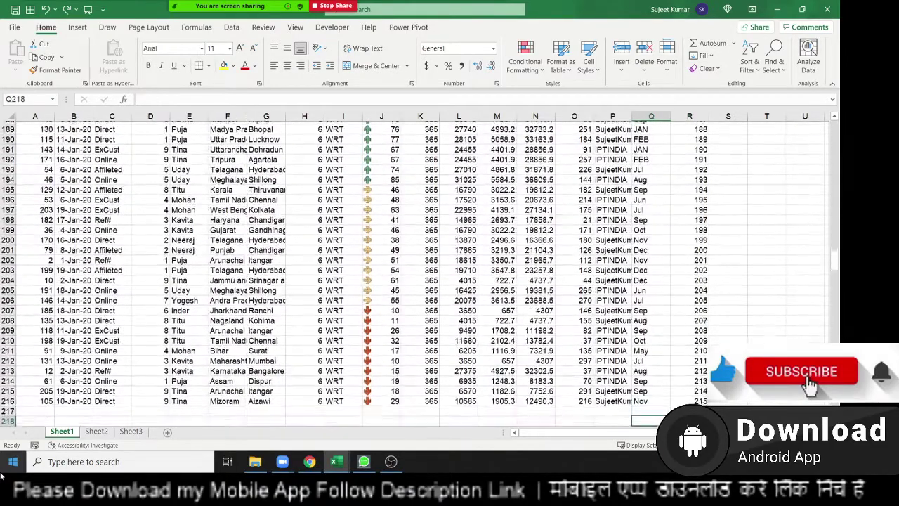
key(Down)
key(Right)
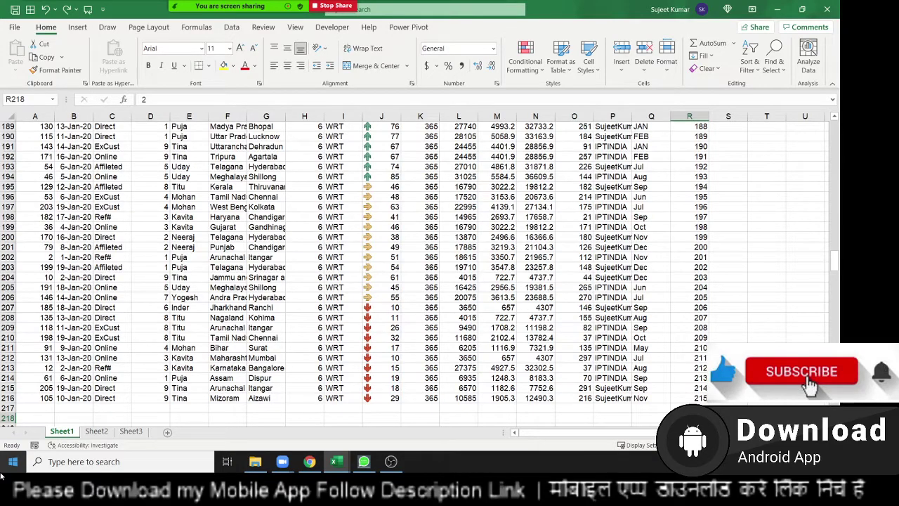
key(Up)
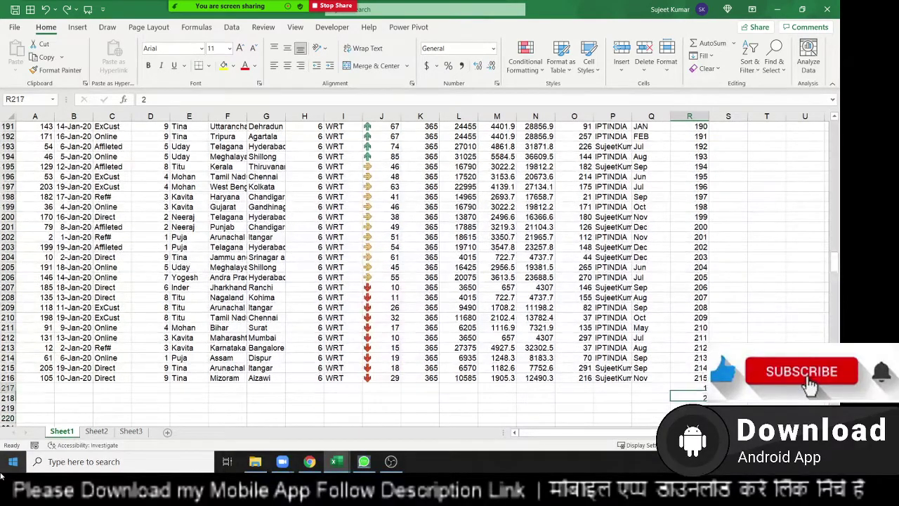
key(Up)
key(ctrl+Up)
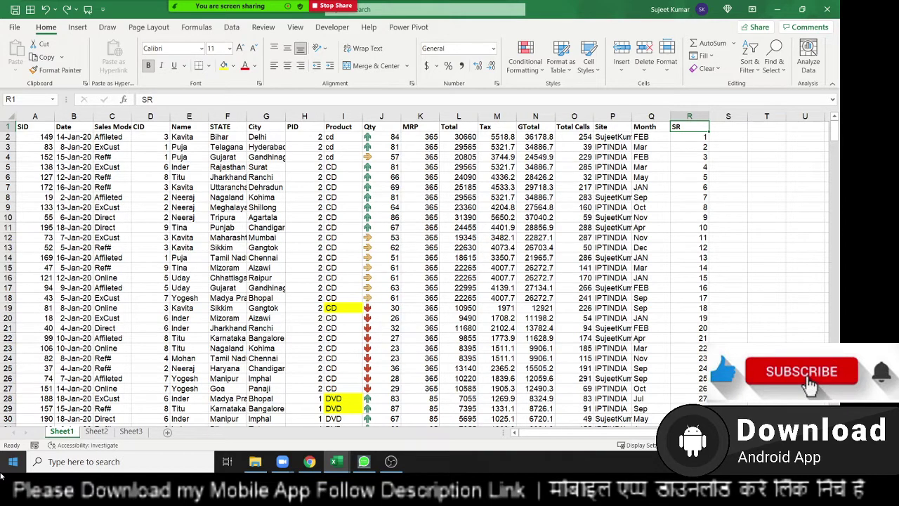
Undo twice to clear the SR contents, then insert a blank row at row 5.
key(ctrl+z)
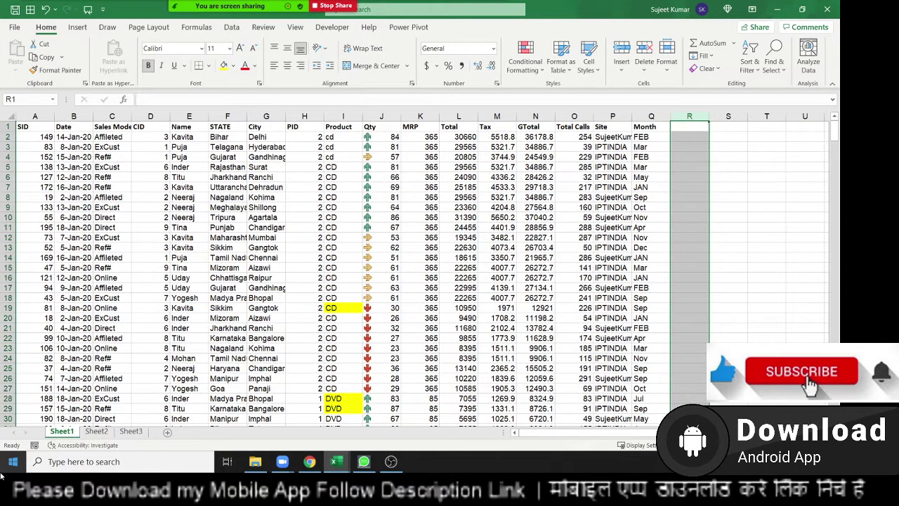
key(ctrl+z)
key(ctrl+z)
key(ctrl+z)
key(Down)
Insert blank rows at rows 9 and 13, then undo the inserted rows.
key(Down)
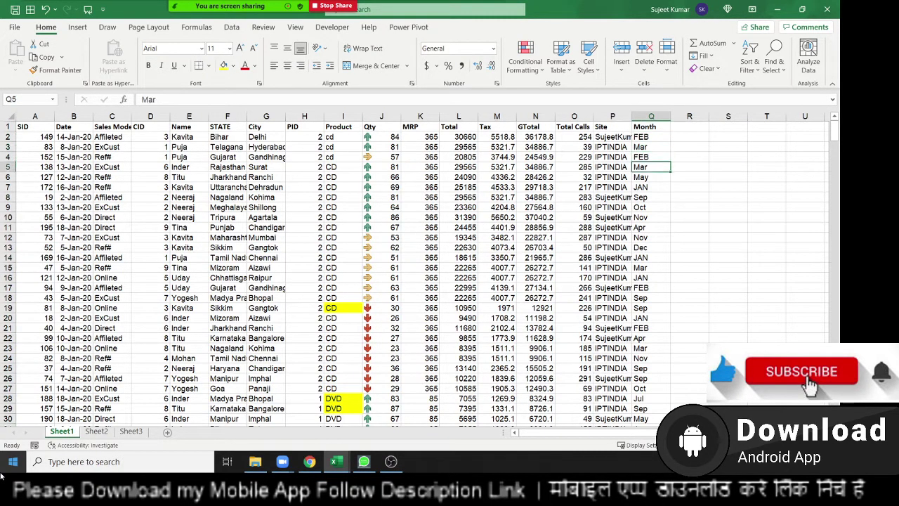
key(shift+space)
key(ctrl+shift+plus)
key(Down)
key(Down)
key(Down)
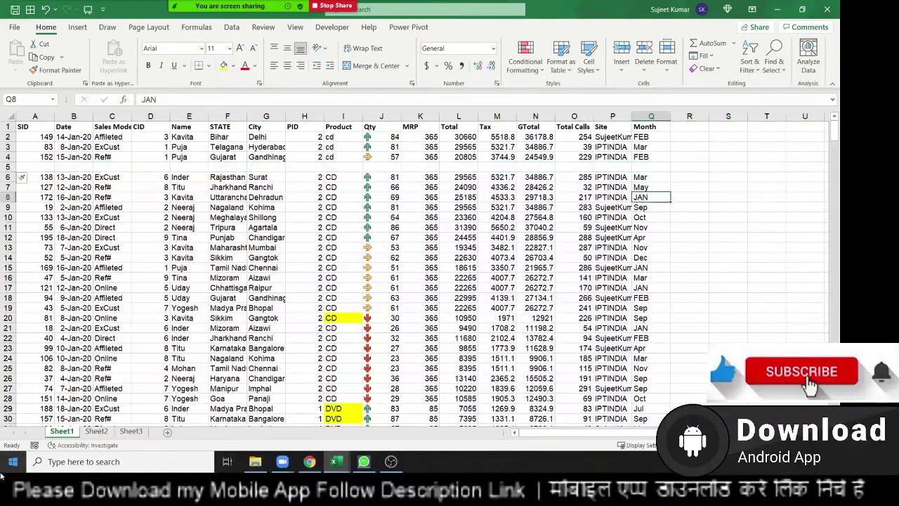
key(Down)
key(shift+space)
key(ctrl+shift+plus)
key(Down)
key(Down)
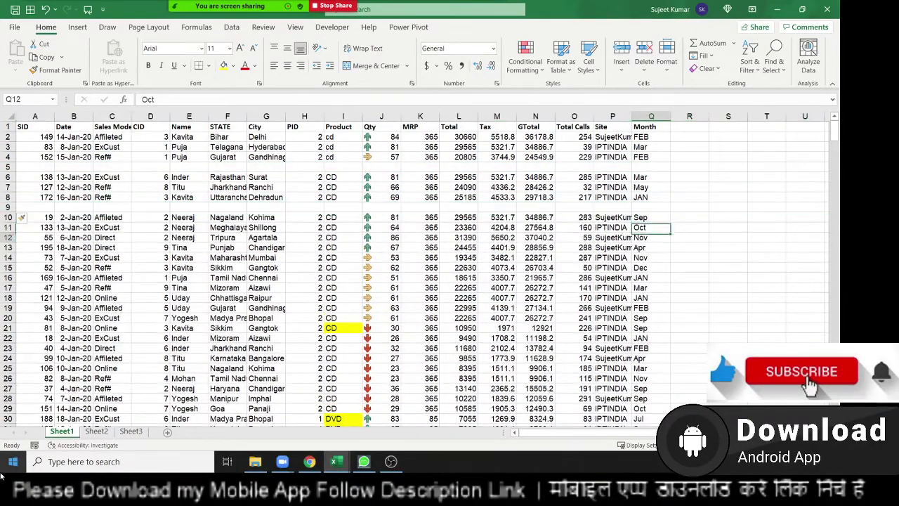
key(Down)
key(Down)
key(shift+space)
key(ctrl+shift+plus)
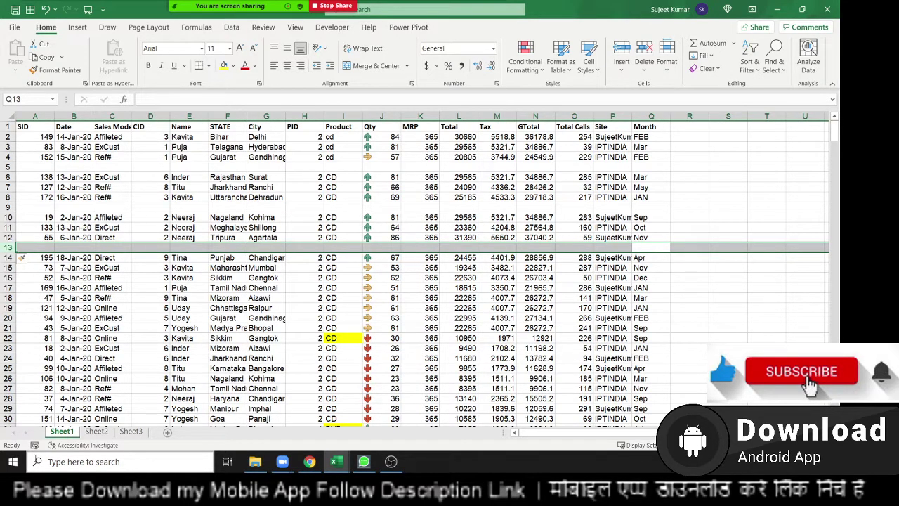
key(ctrl+z)
key(ctrl+z)
key(ctrl+z)
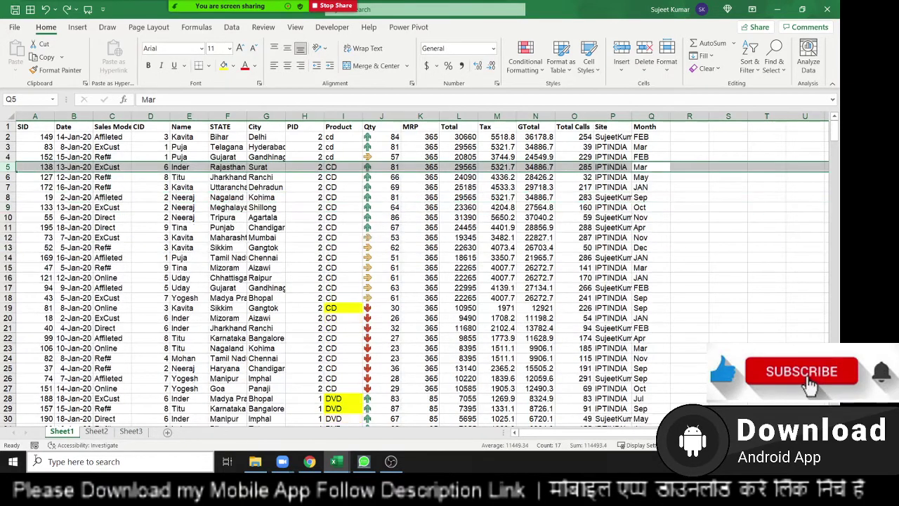